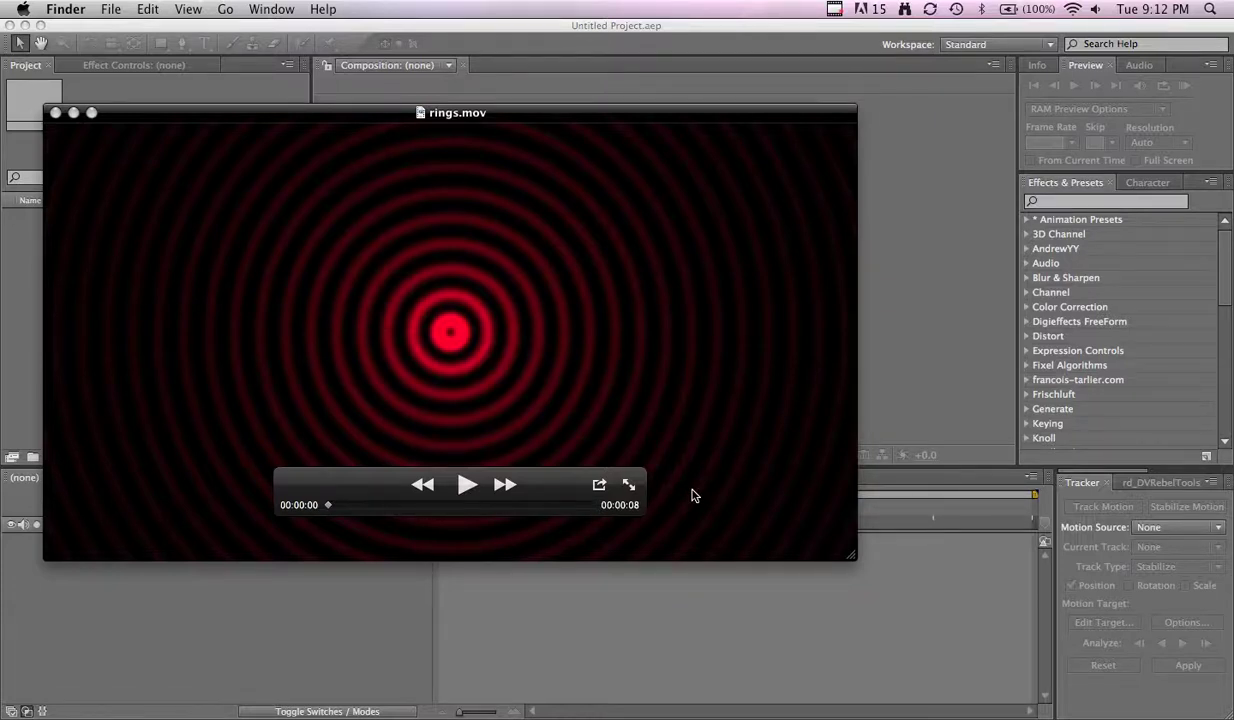
- Play the rings.mov ring animation in QuickTime Player
{"action": "left_click", "coordinate": [608, 458]}
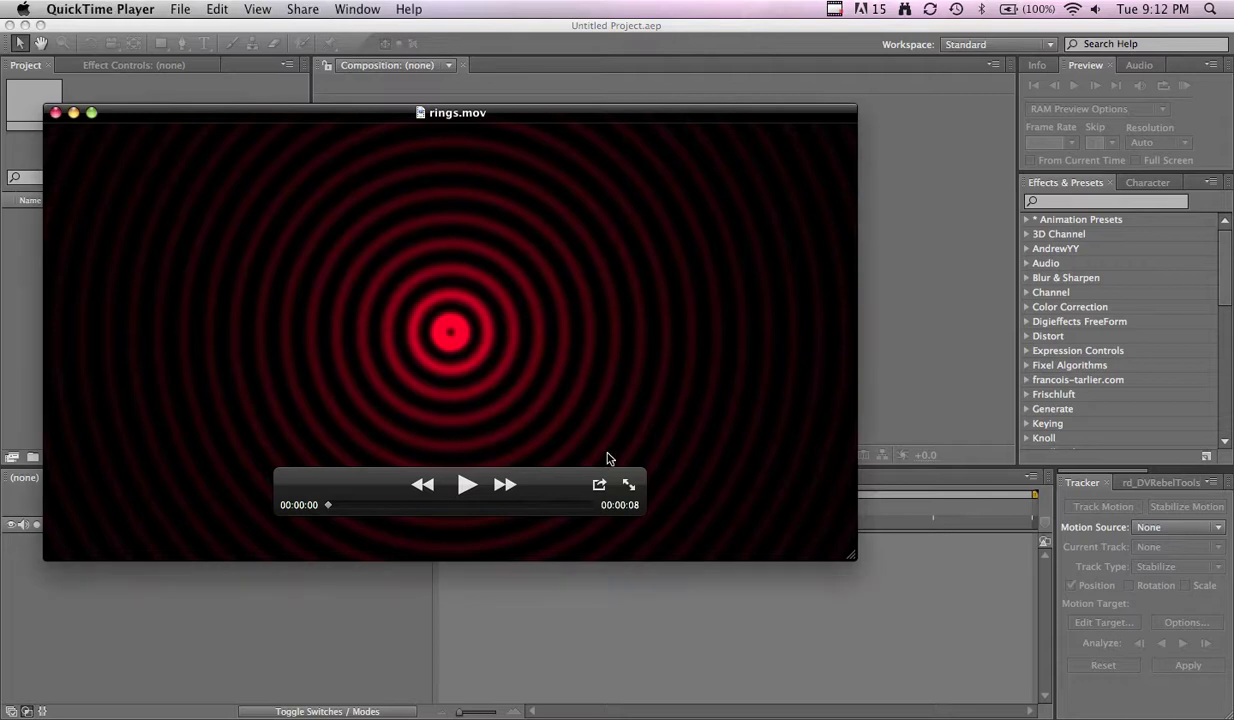
{"action": "left_click_drag", "start_coordinate": [557, 483], "coordinate": [559, 596]}
{"action": "key", "text": "space"}
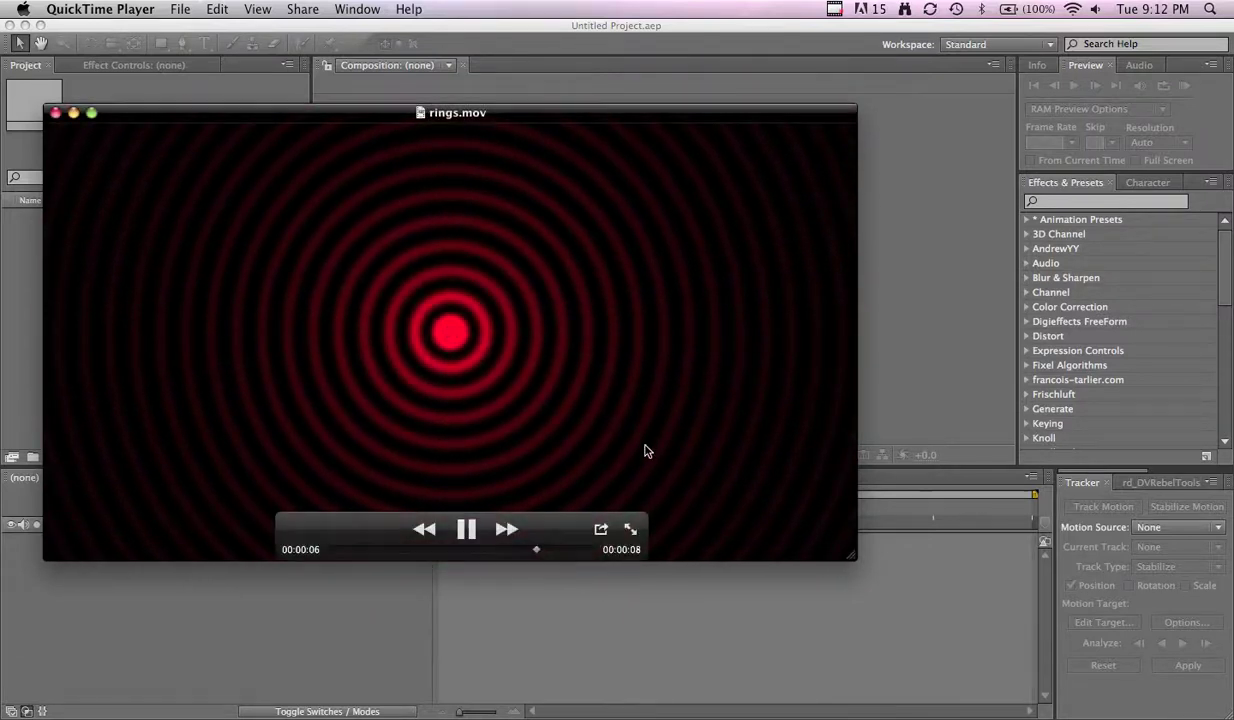
- Close rings.mov, play rings 2.mov from near its start, then quit the player
{"action": "left_click", "coordinate": [56, 111]}
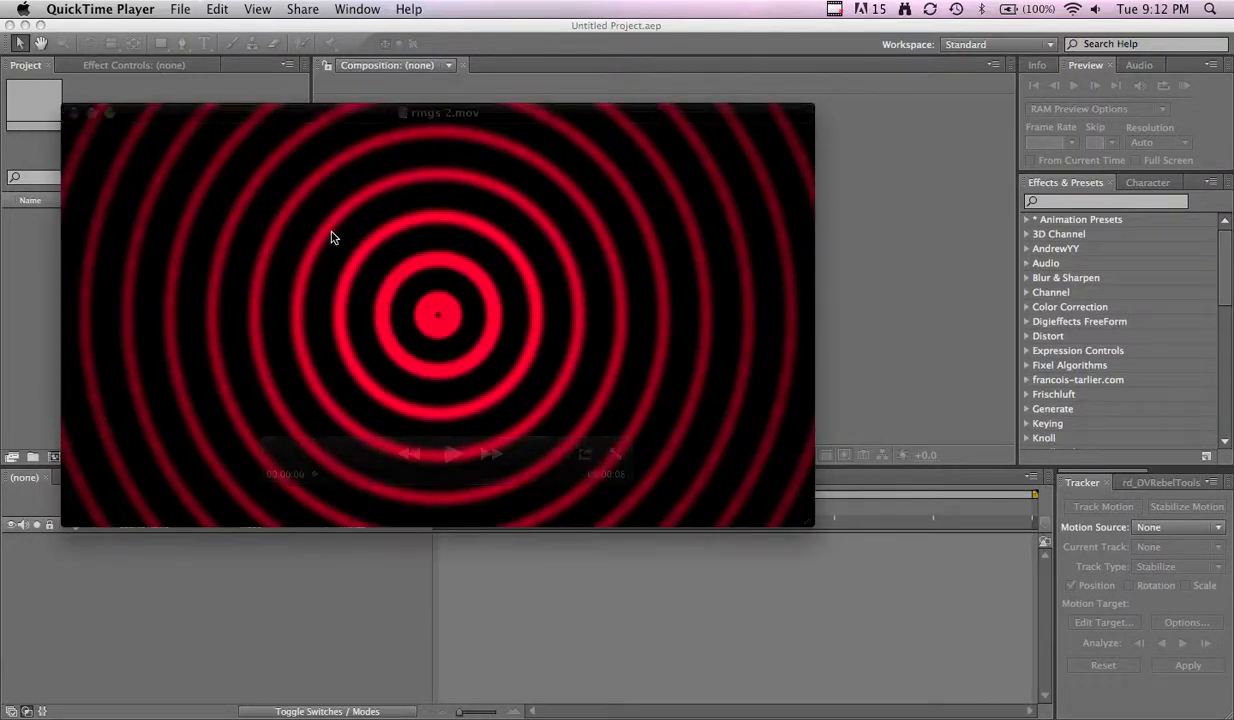
{"action": "key", "text": "space"}
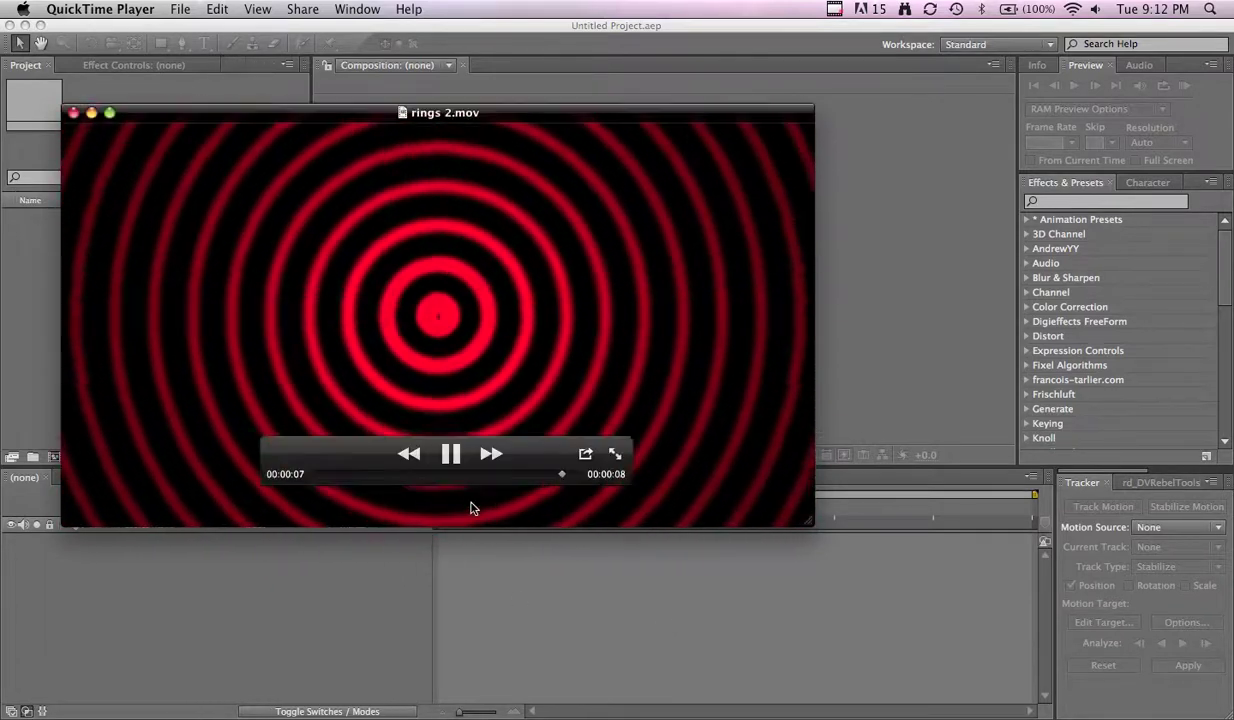
{"action": "left_click_drag", "start_coordinate": [461, 474], "coordinate": [371, 477]}
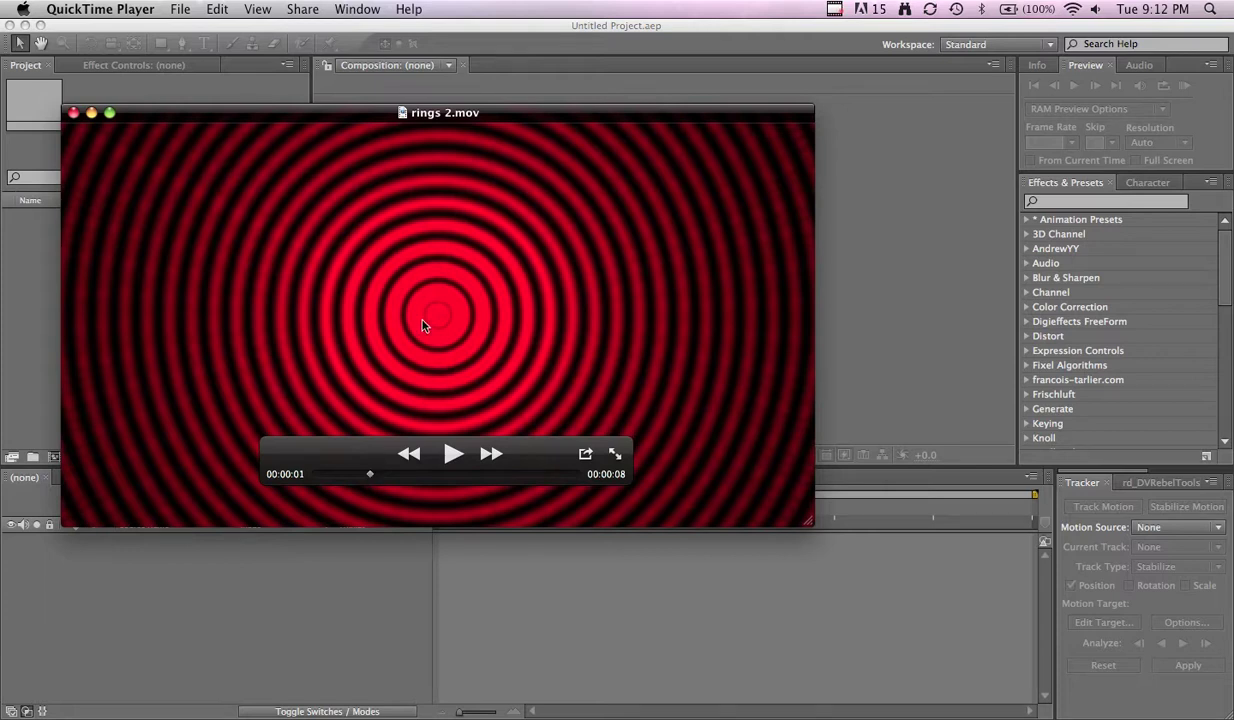
{"action": "key", "text": "super+q"}
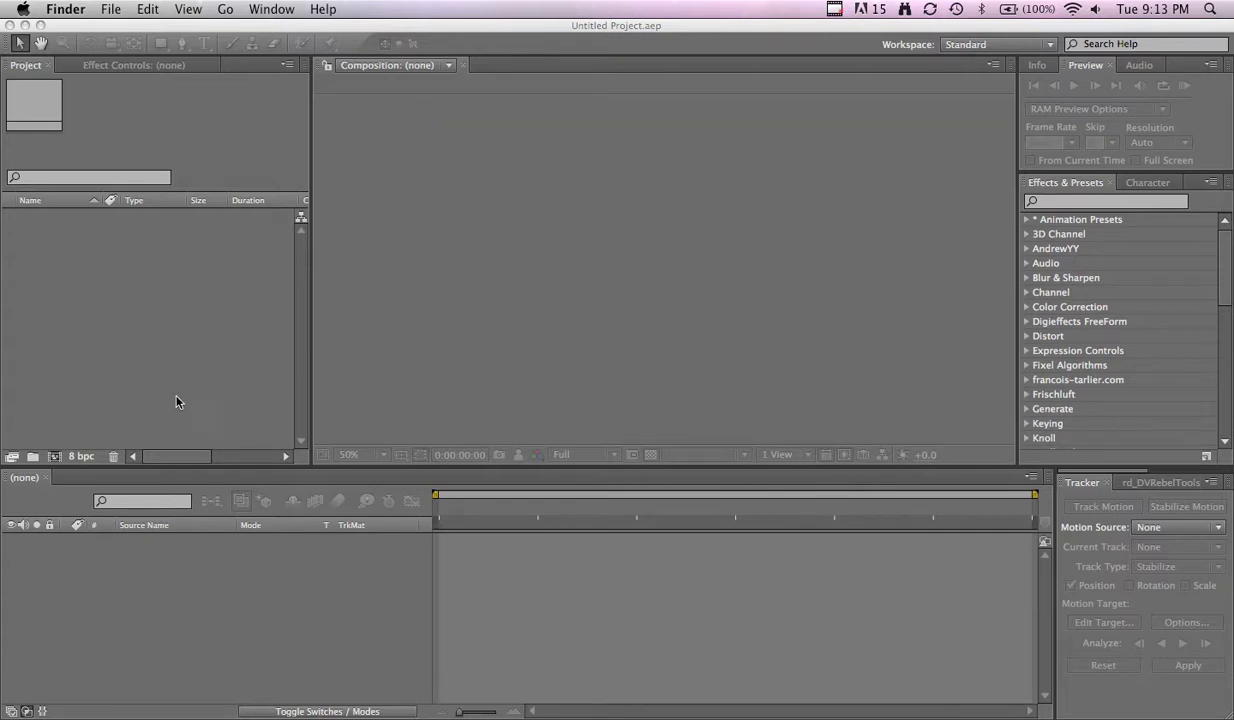
- Create Comp 1 from the HDV/HDTV 720 25 preset at 23.976 fps, 8 seconds long
{"action": "left_click", "coordinate": [57, 456]}
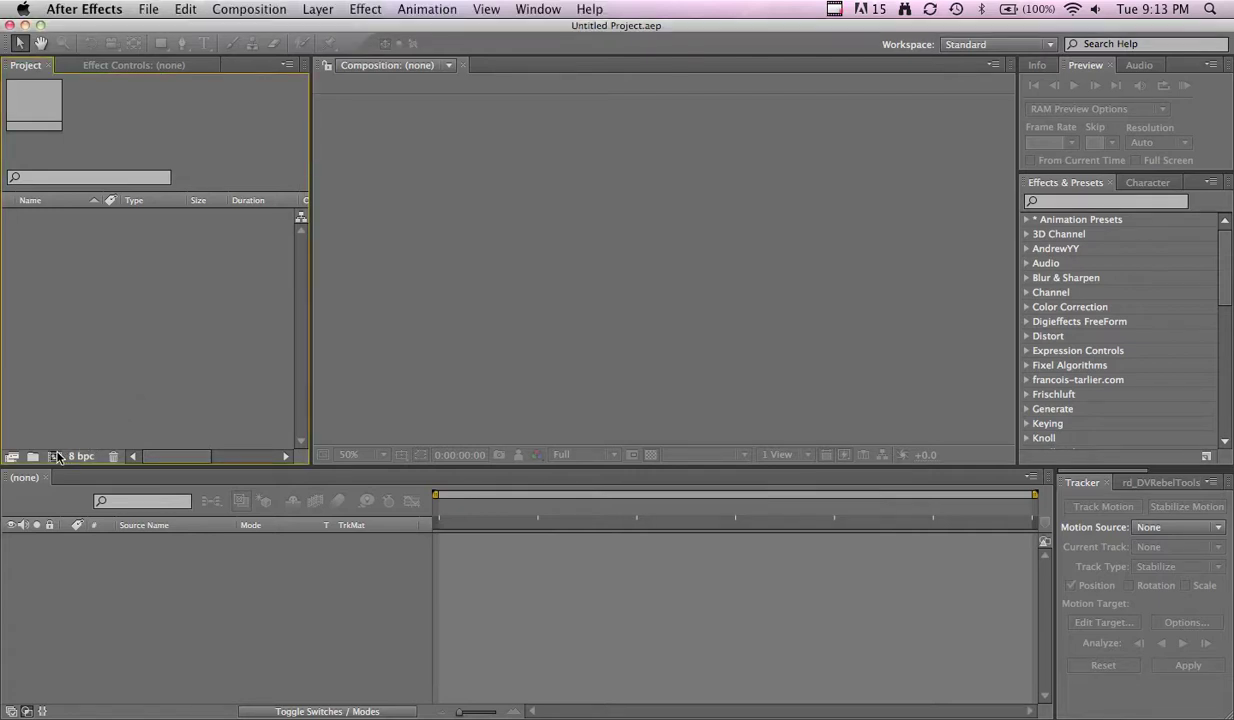
{"action": "left_click", "coordinate": [57, 456]}
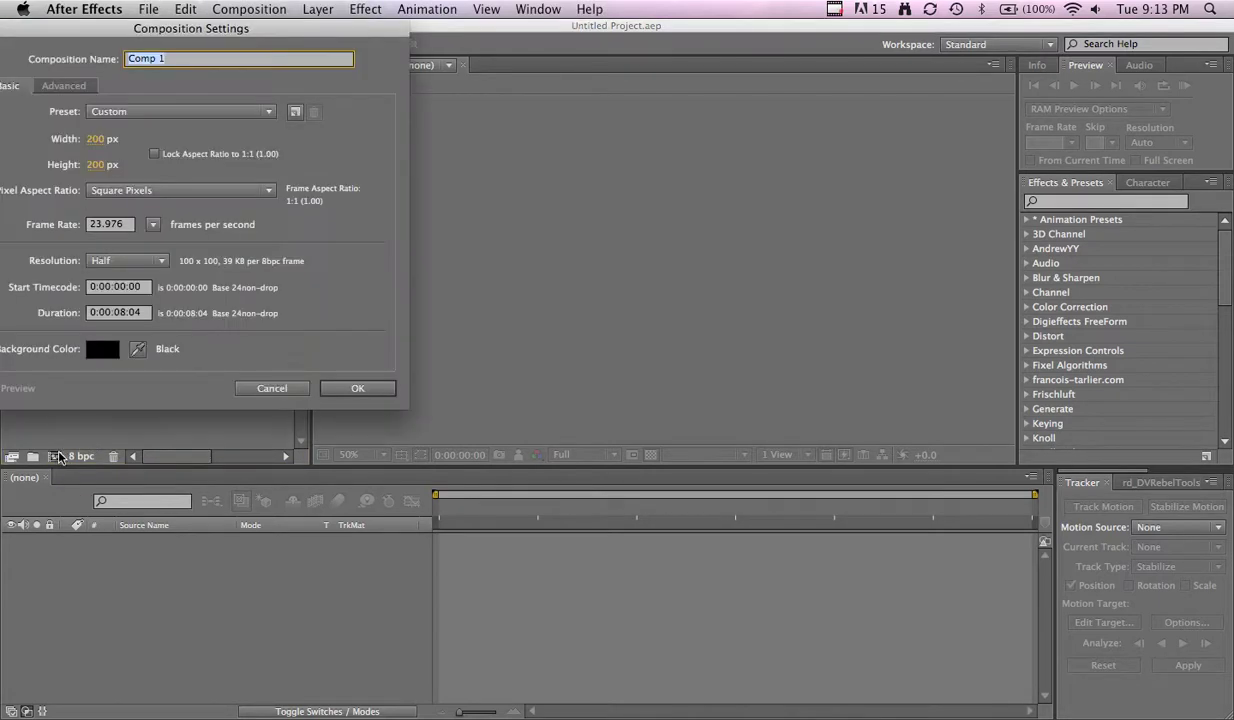
{"action": "left_click", "coordinate": [221, 113]}
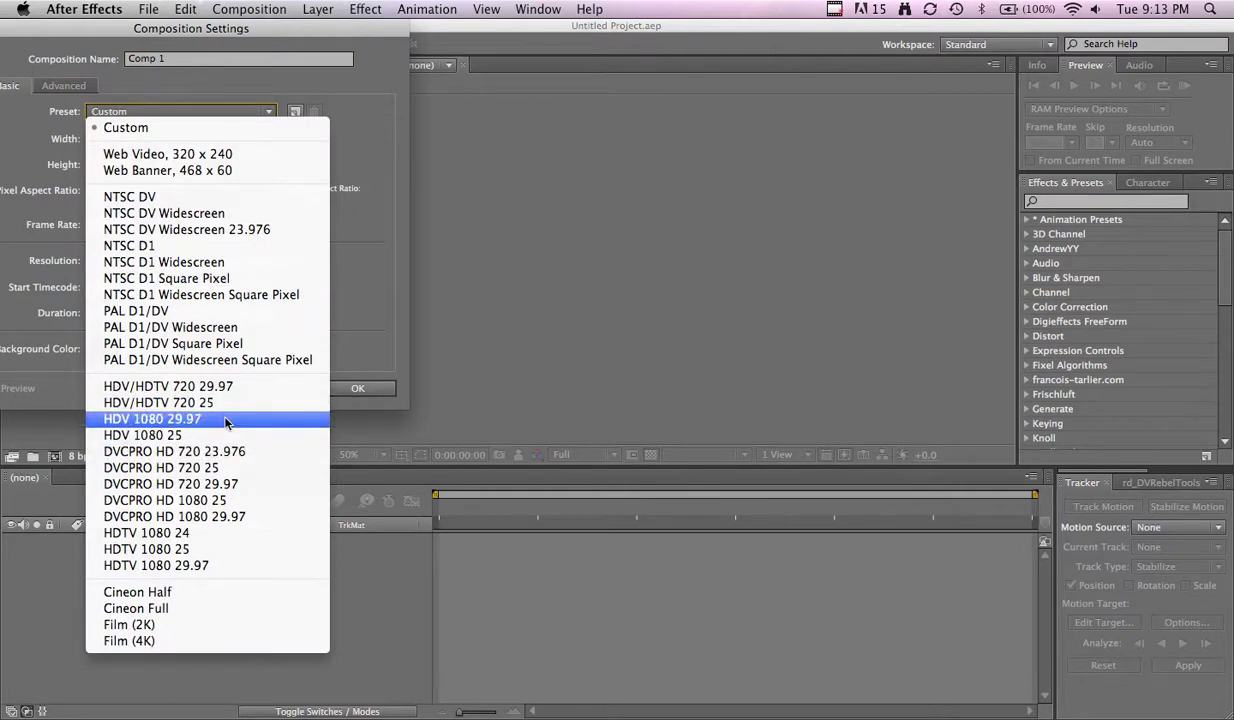
{"action": "left_click", "coordinate": [200, 402]}
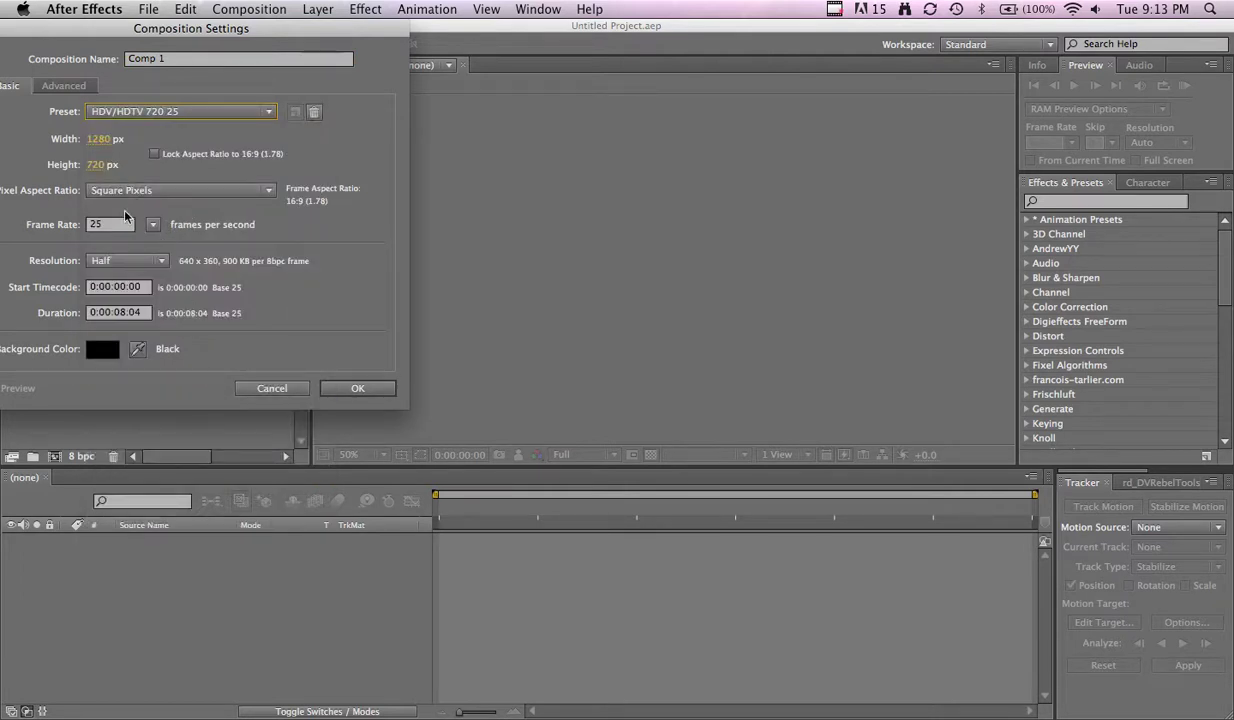
{"action": "left_click", "coordinate": [153, 224]}
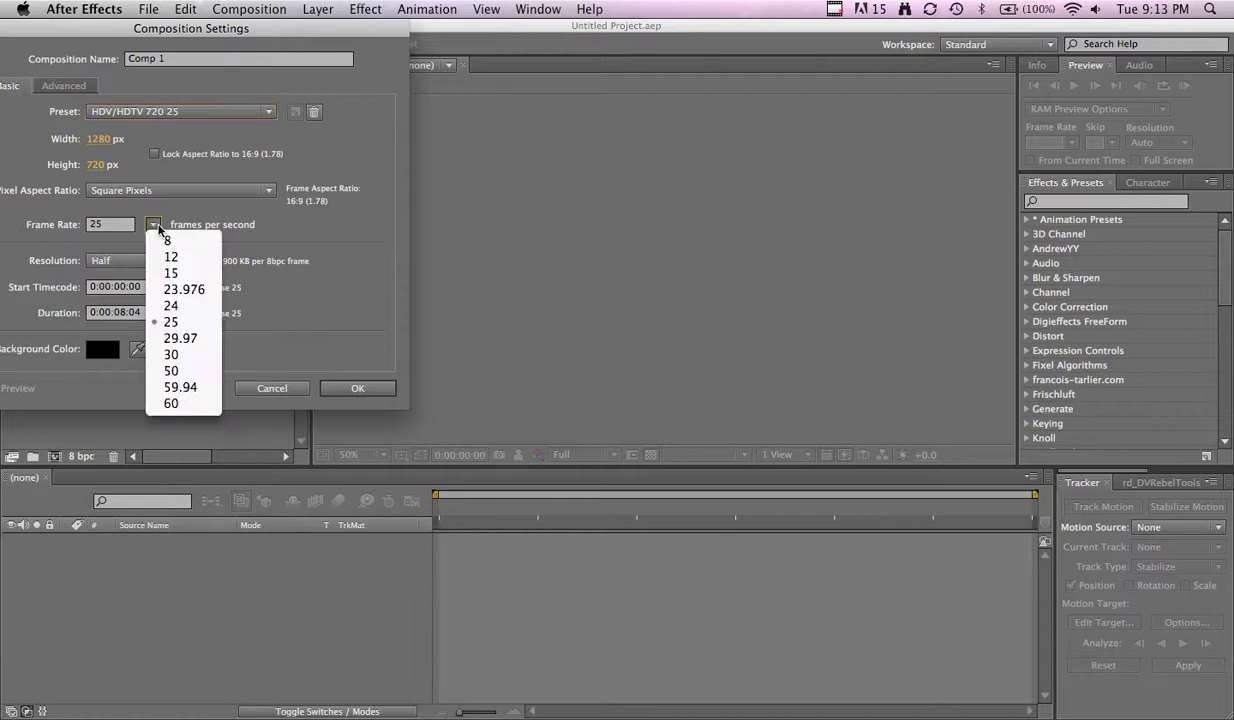
{"action": "left_click", "coordinate": [187, 290]}
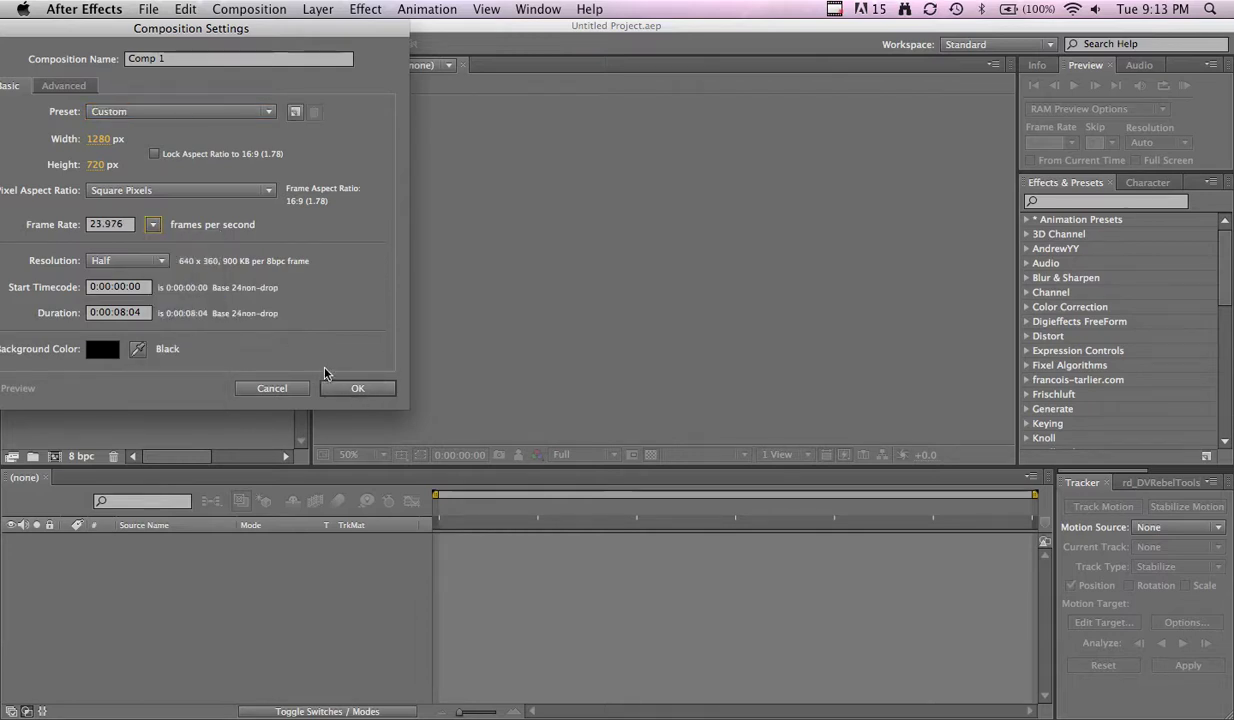
{"action": "left_click", "coordinate": [148, 313]}
{"action": "key", "text": "BackSpace"}
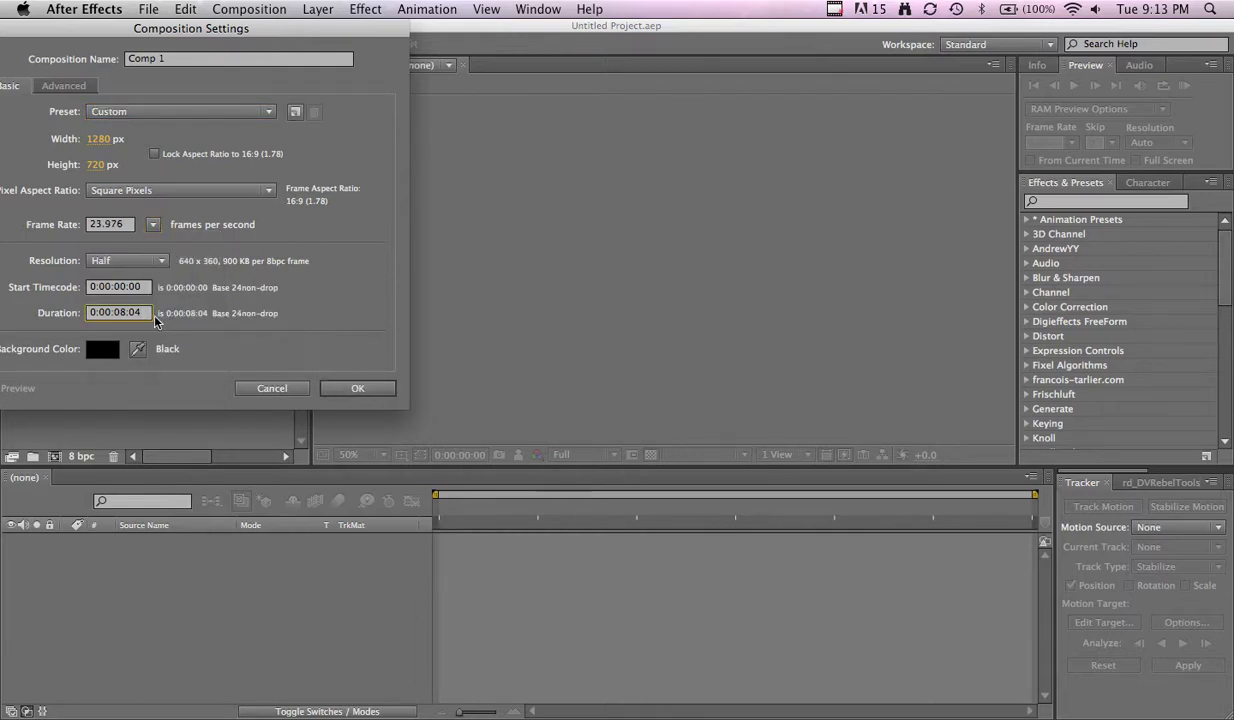
{"action": "type", "text": "0"}
{"action": "key", "text": "Return"}
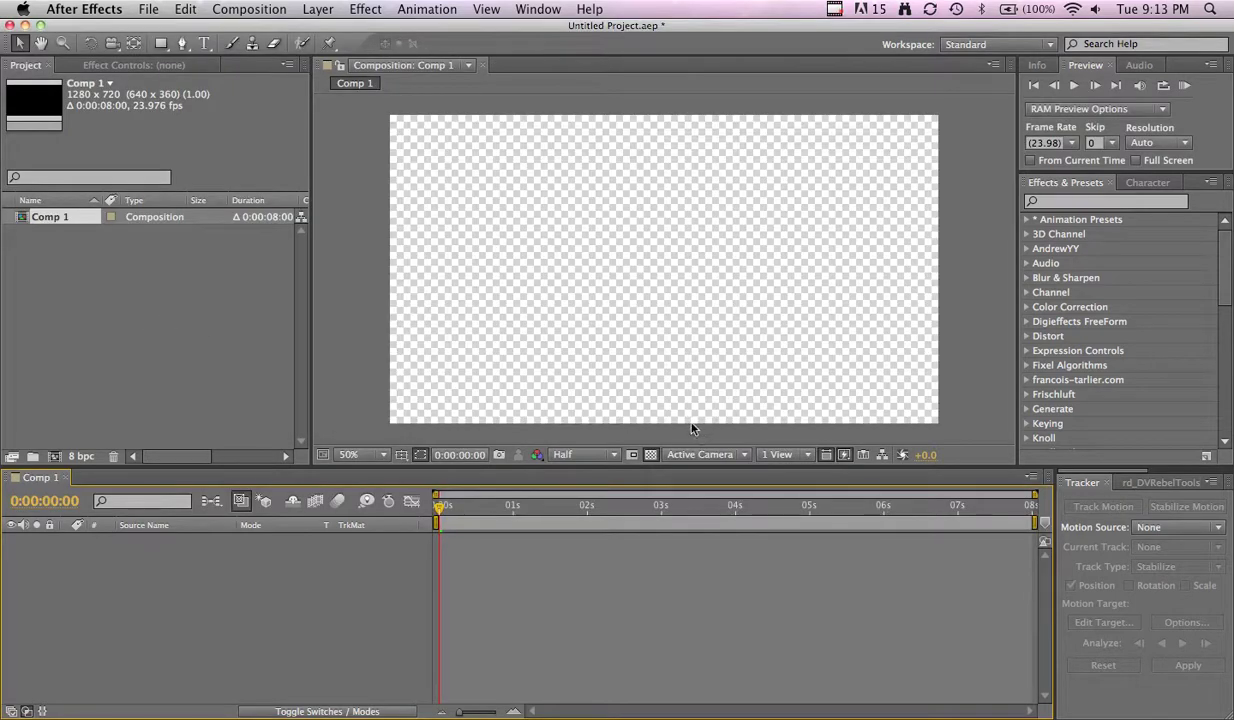
- Turn off the transparency grid and start a new 1280×720 black solid in Solid Settings
{"action": "left_click", "coordinate": [650, 454]}
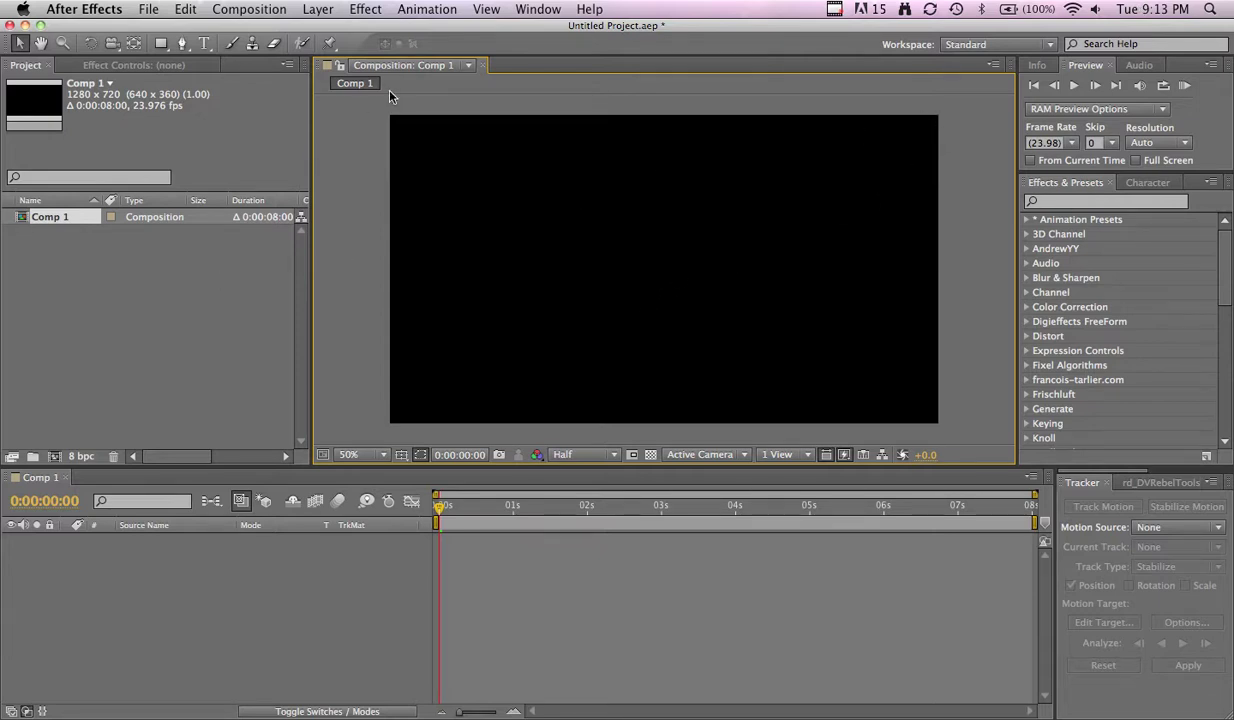
{"action": "left_click", "coordinate": [358, 8]}
{"action": "mouse_move", "coordinate": [318, 9]}
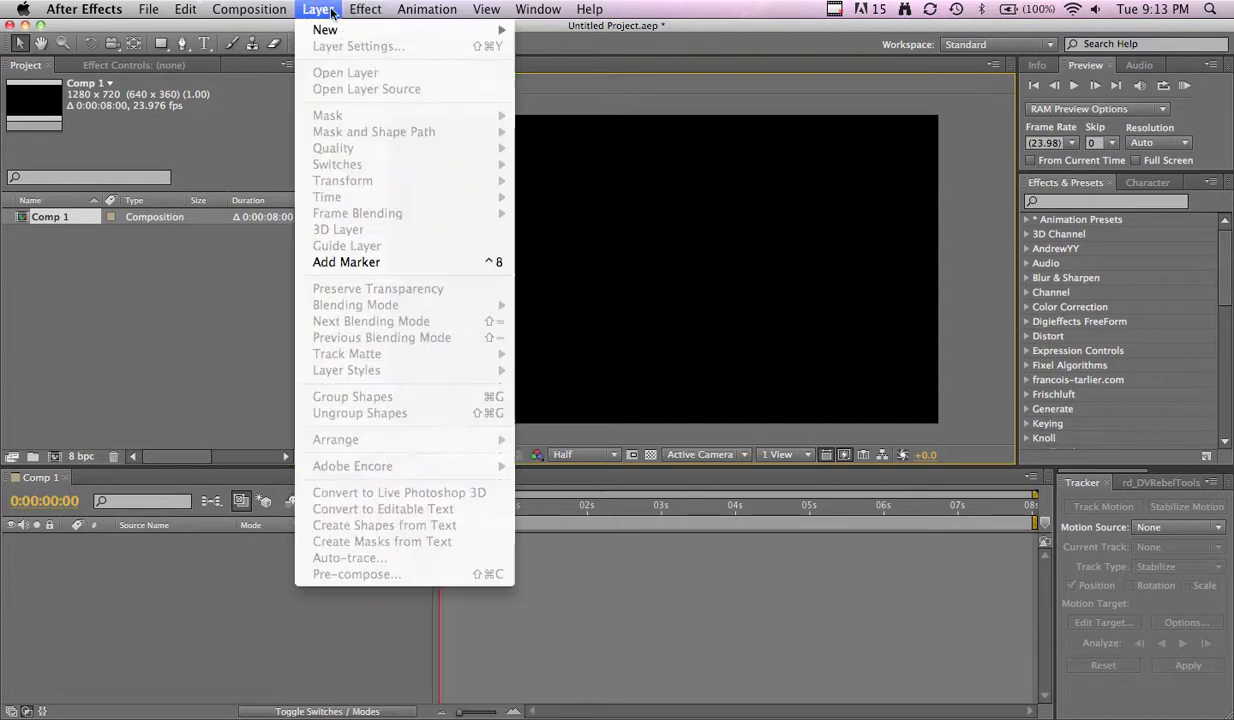
{"action": "mouse_move", "coordinate": [495, 30]}
{"action": "left_click", "coordinate": [527, 58]}
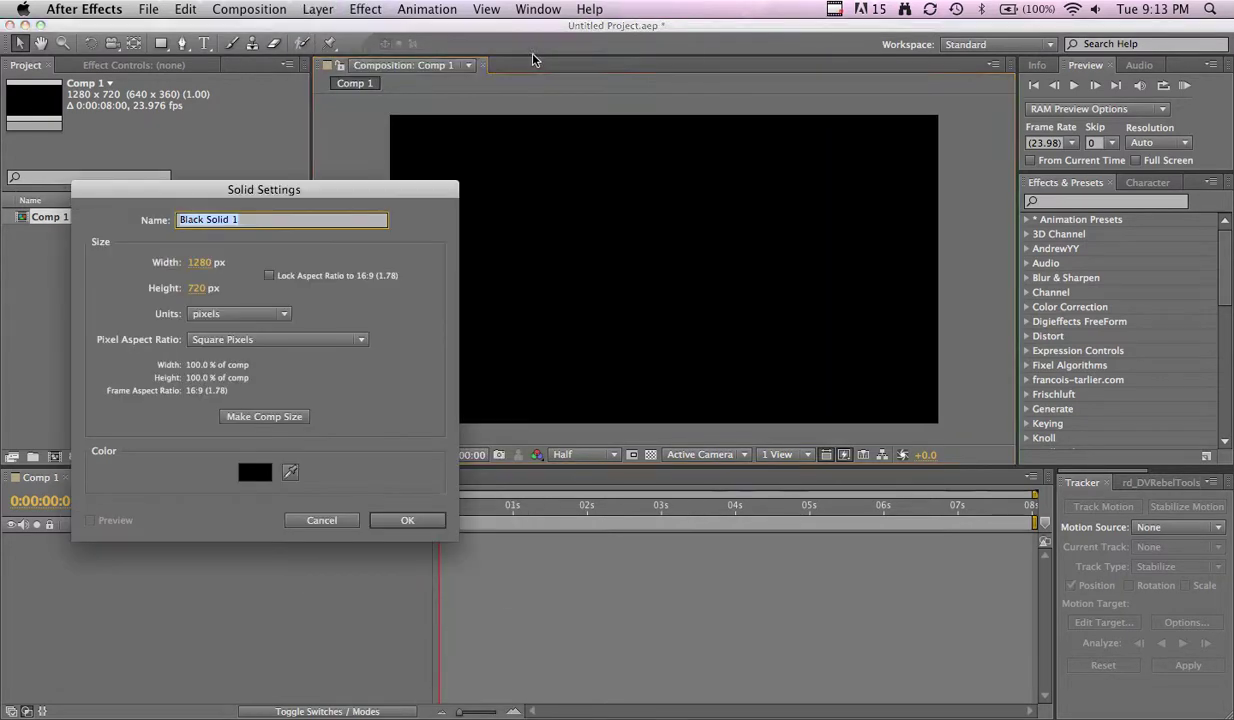
{"action": "left_click_drag", "start_coordinate": [418, 189], "coordinate": [273, 194]}
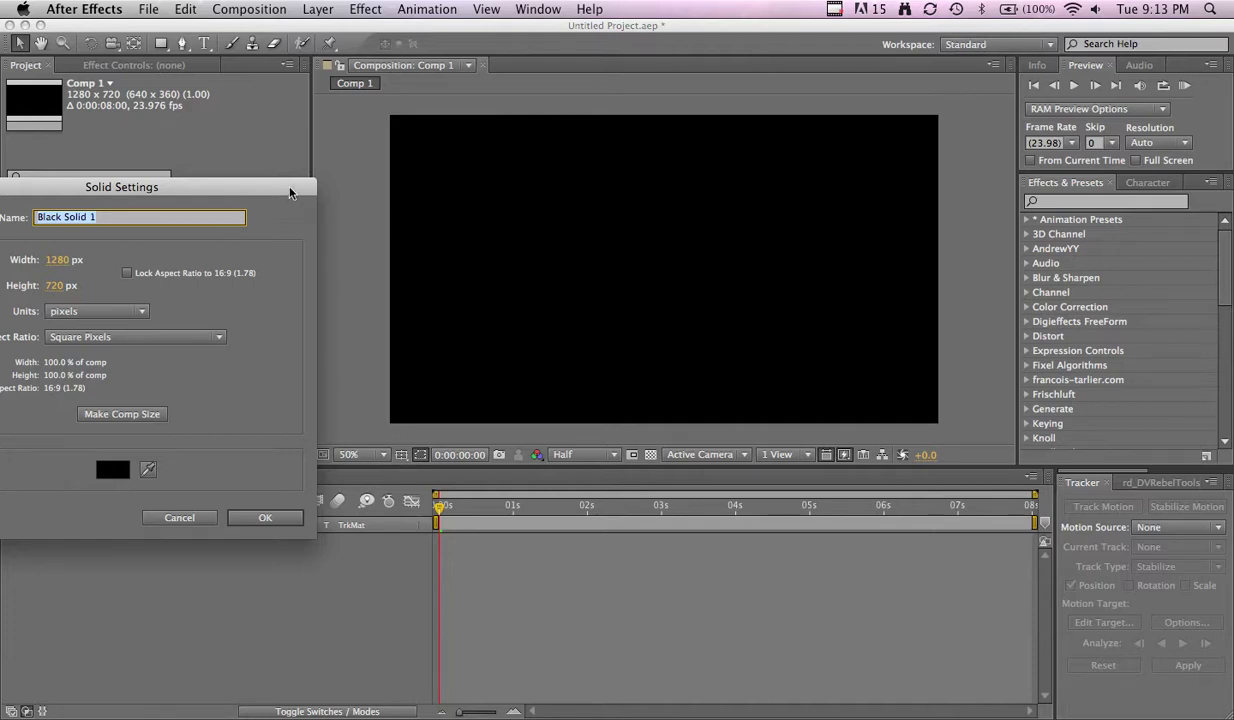
{"action": "left_click_drag", "start_coordinate": [290, 193], "coordinate": [491, 153]}
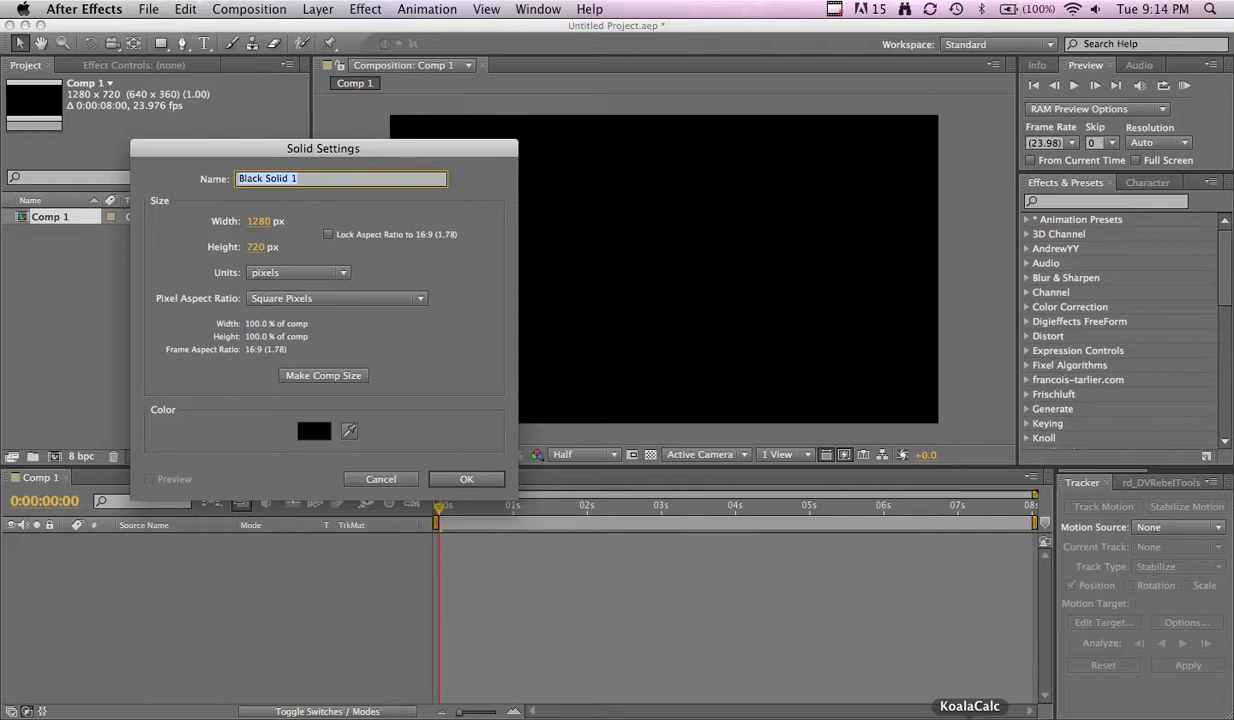
- In KoalaCalc, enter the width 1280 and square it
{"action": "left_click", "coordinate": [969, 716]}
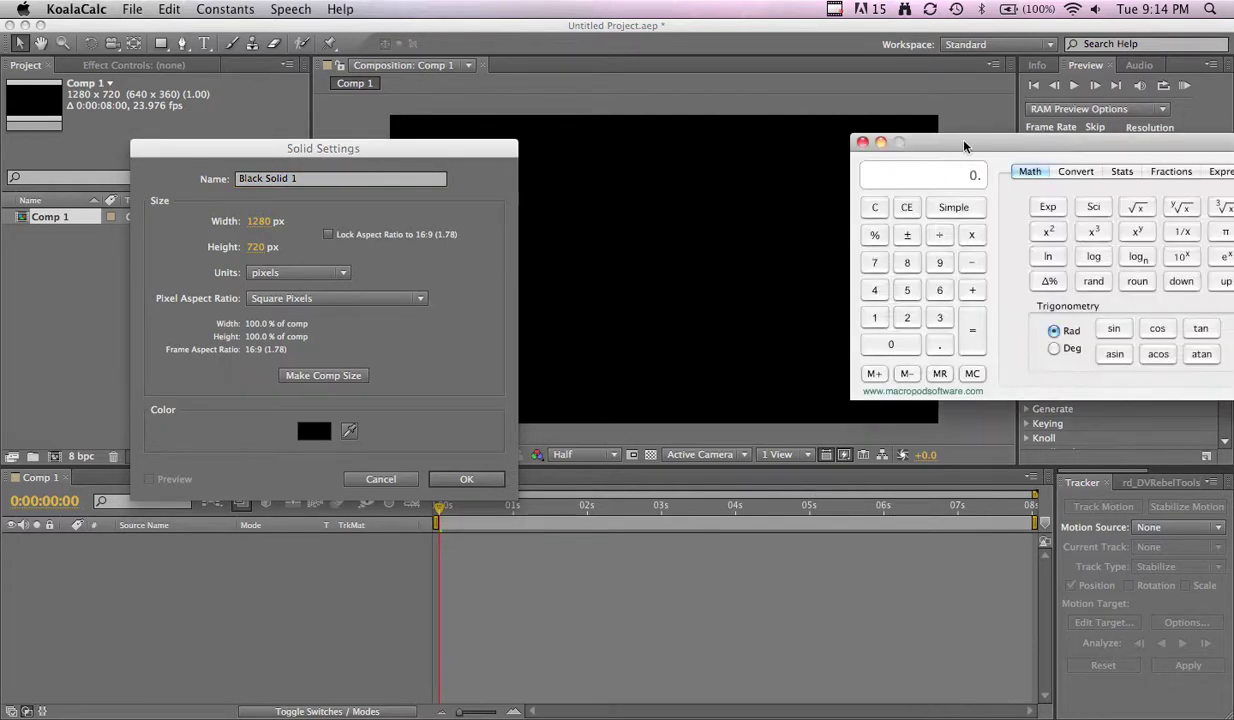
{"action": "left_click_drag", "start_coordinate": [939, 145], "coordinate": [812, 146]}
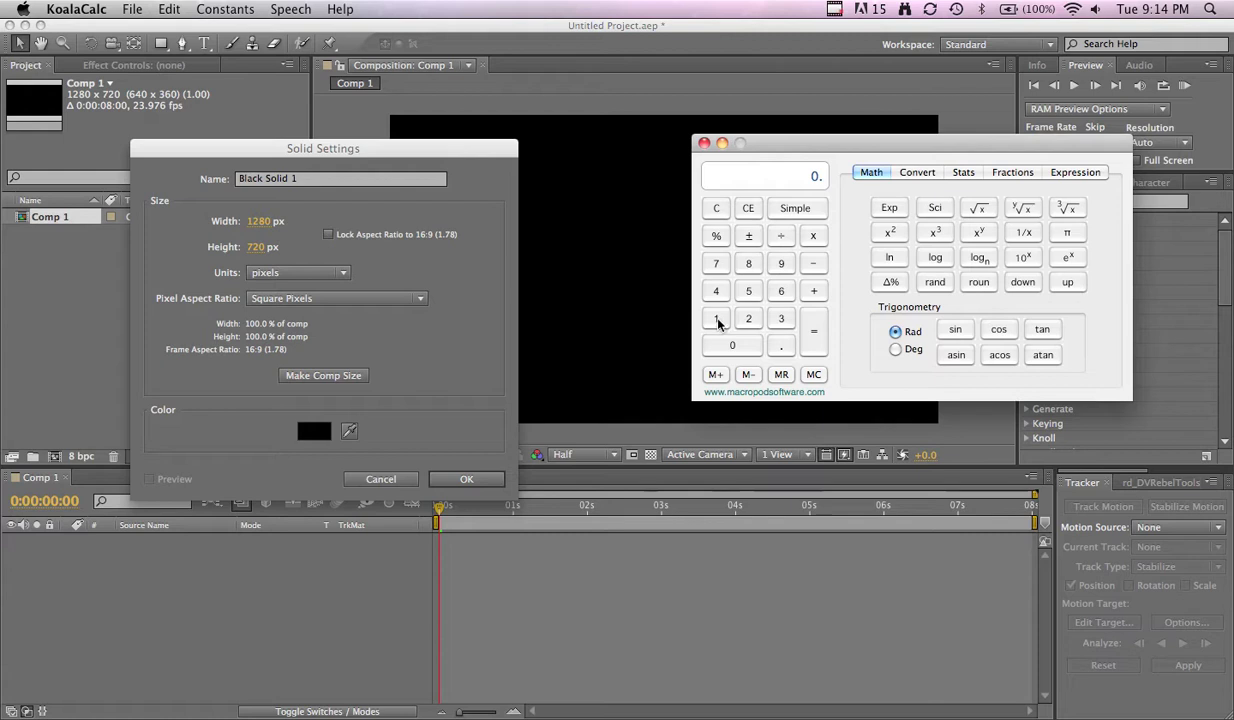
{"action": "left_click", "coordinate": [752, 265]}
{"action": "left_click", "coordinate": [716, 210]}
{"action": "left_click", "coordinate": [714, 320]}
{"action": "left_click", "coordinate": [748, 319]}
{"action": "left_click", "coordinate": [748, 264]}
{"action": "left_click", "coordinate": [728, 343]}
{"action": "left_click", "coordinate": [889, 232]}
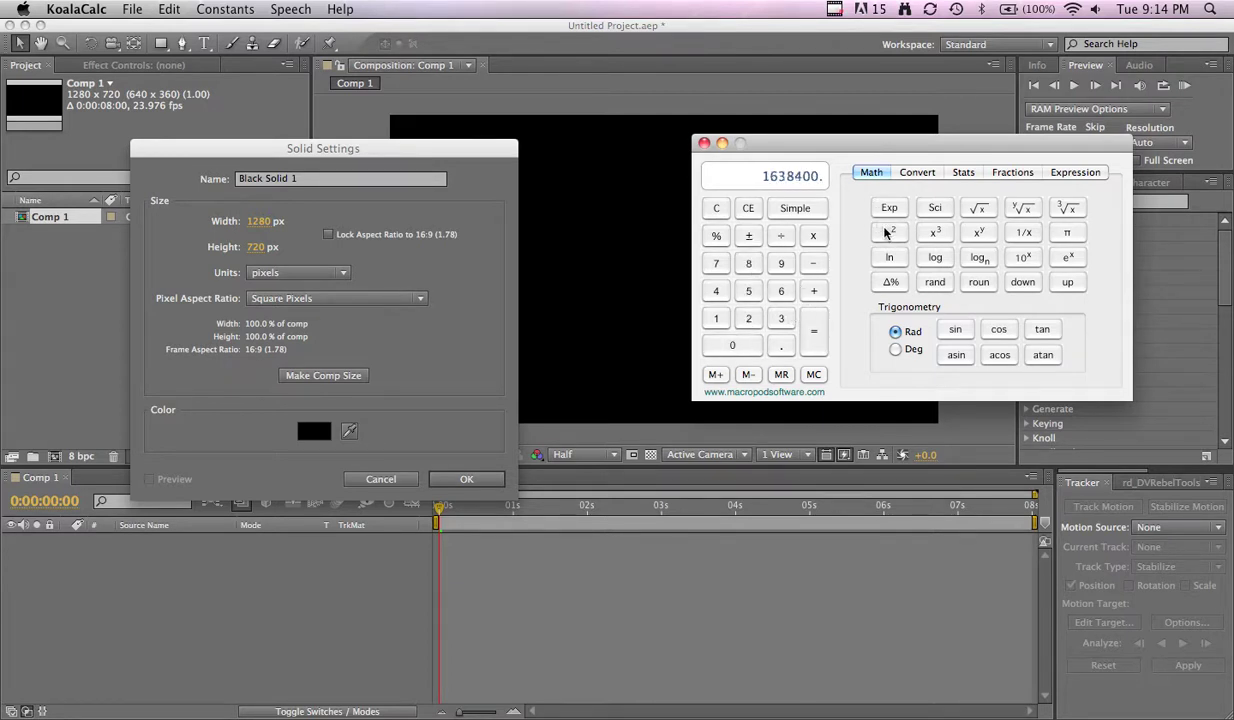
- Add 720 squared and take the square root, giving 1468.60478005
{"action": "left_click", "coordinate": [717, 264]}
{"action": "left_click", "coordinate": [722, 342]}
{"action": "left_click", "coordinate": [890, 237]}
{"action": "left_click", "coordinate": [814, 331]}
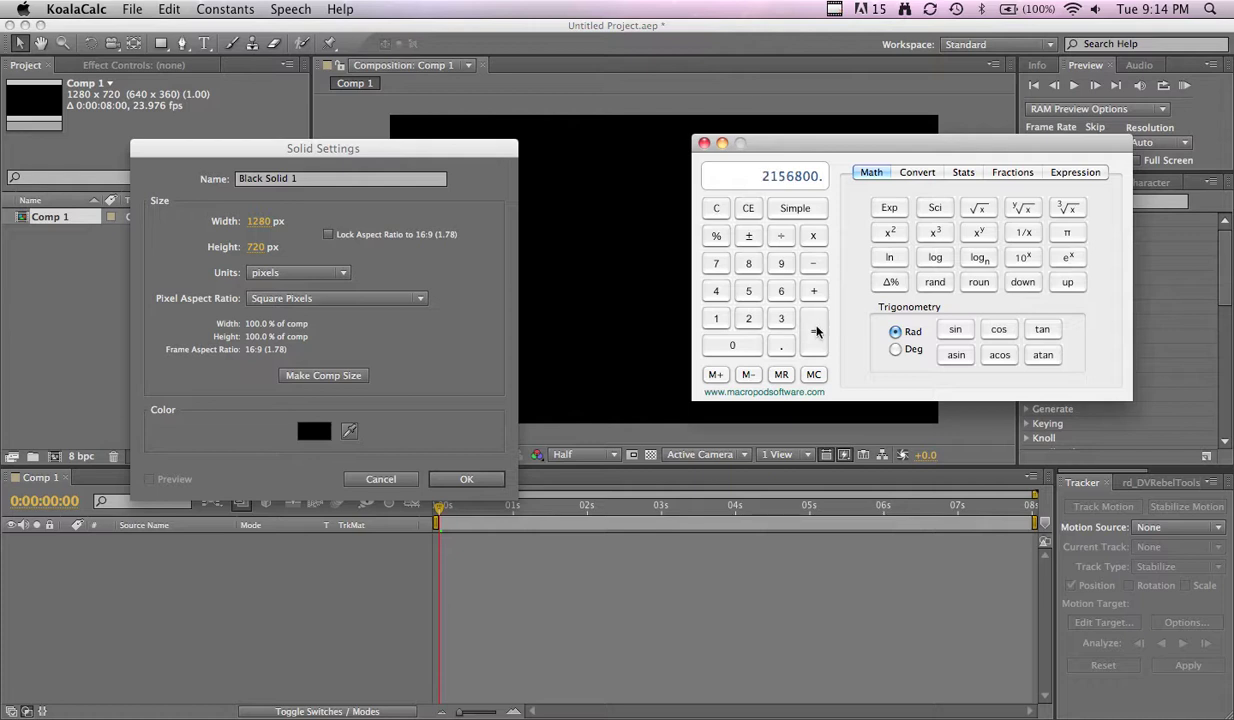
{"action": "left_click", "coordinate": [978, 208]}
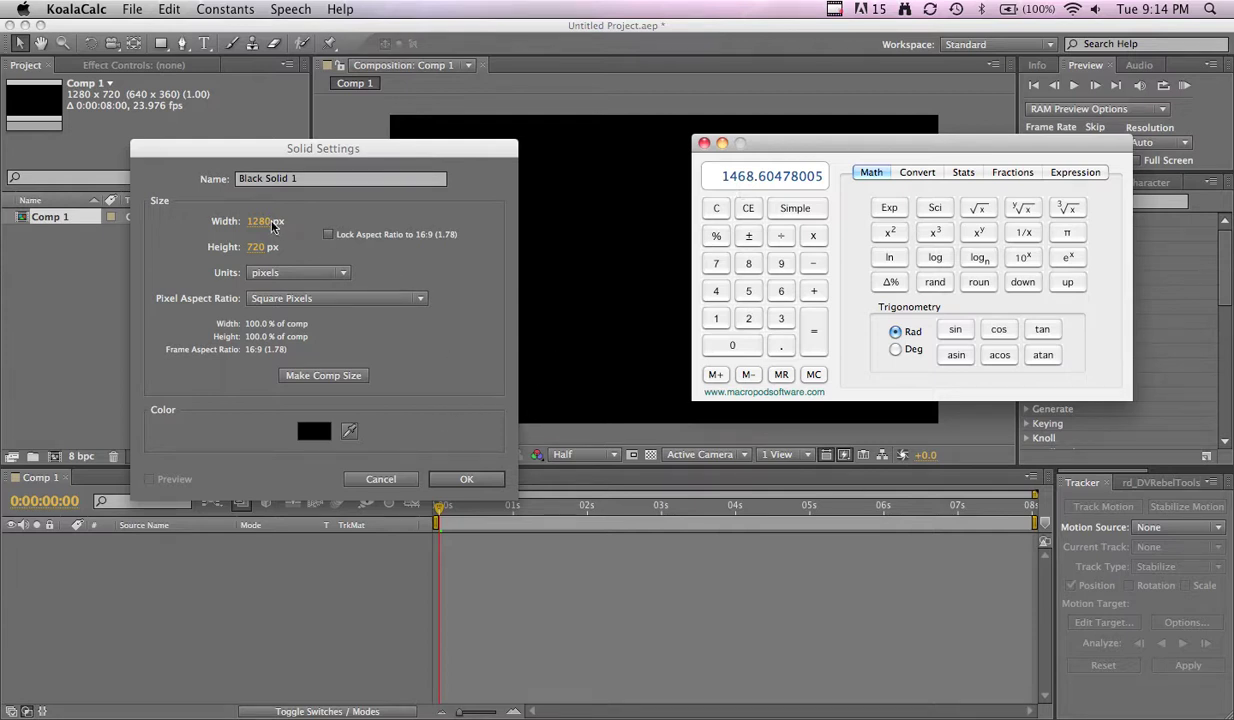
{"action": "left_click", "coordinate": [258, 256]}
- Create the solid as a thin bar 1468 px tall
{"action": "left_click", "coordinate": [258, 256]}
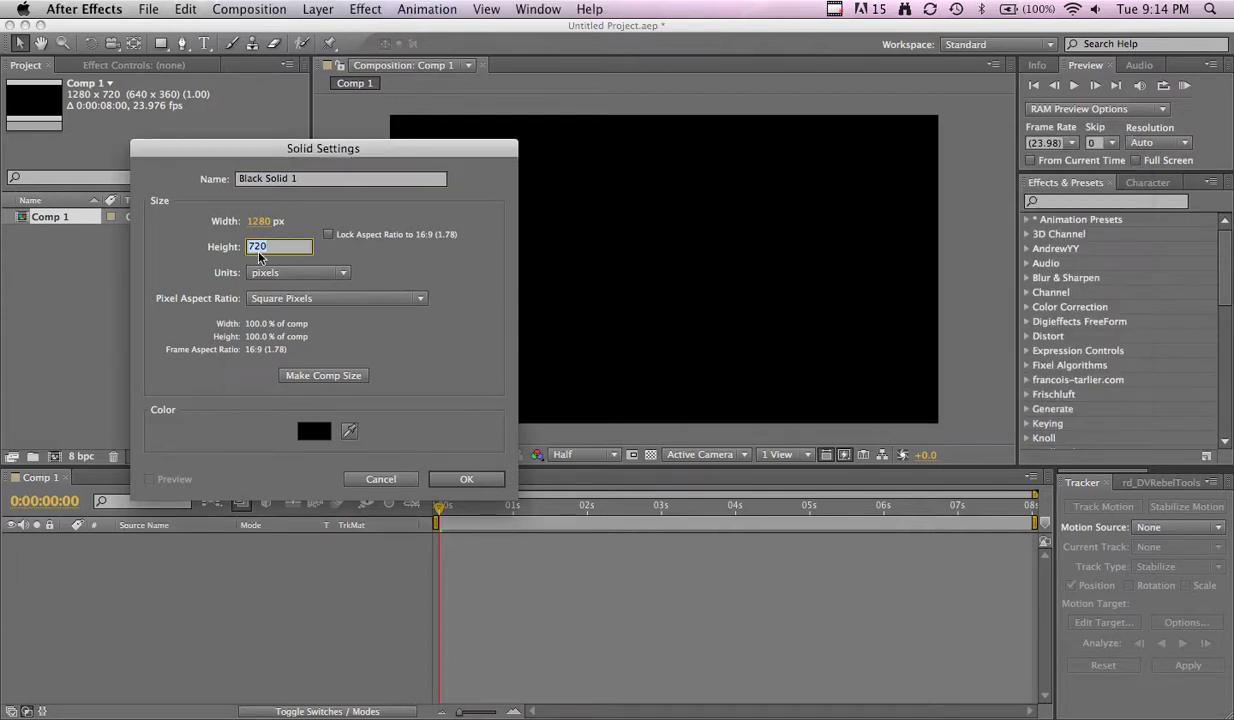
{"action": "type", "text": "1468"}
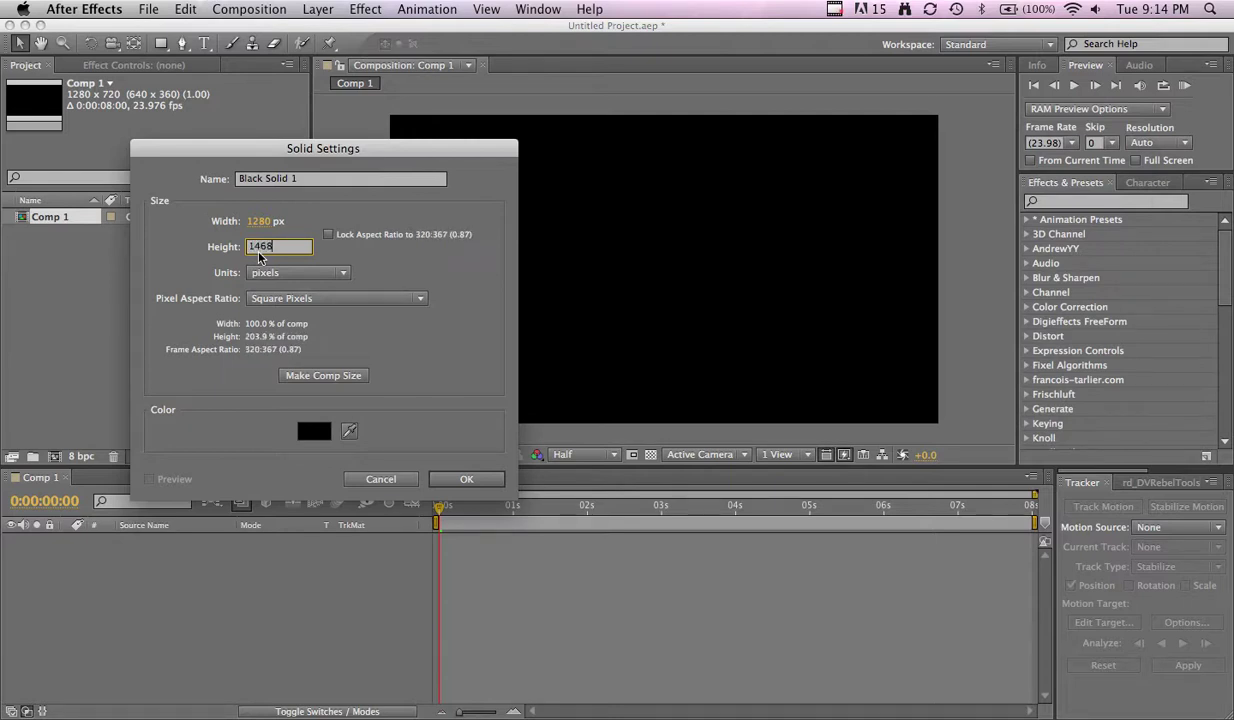
{"action": "left_click", "coordinate": [258, 222]}
{"action": "type", "text": "1000"}
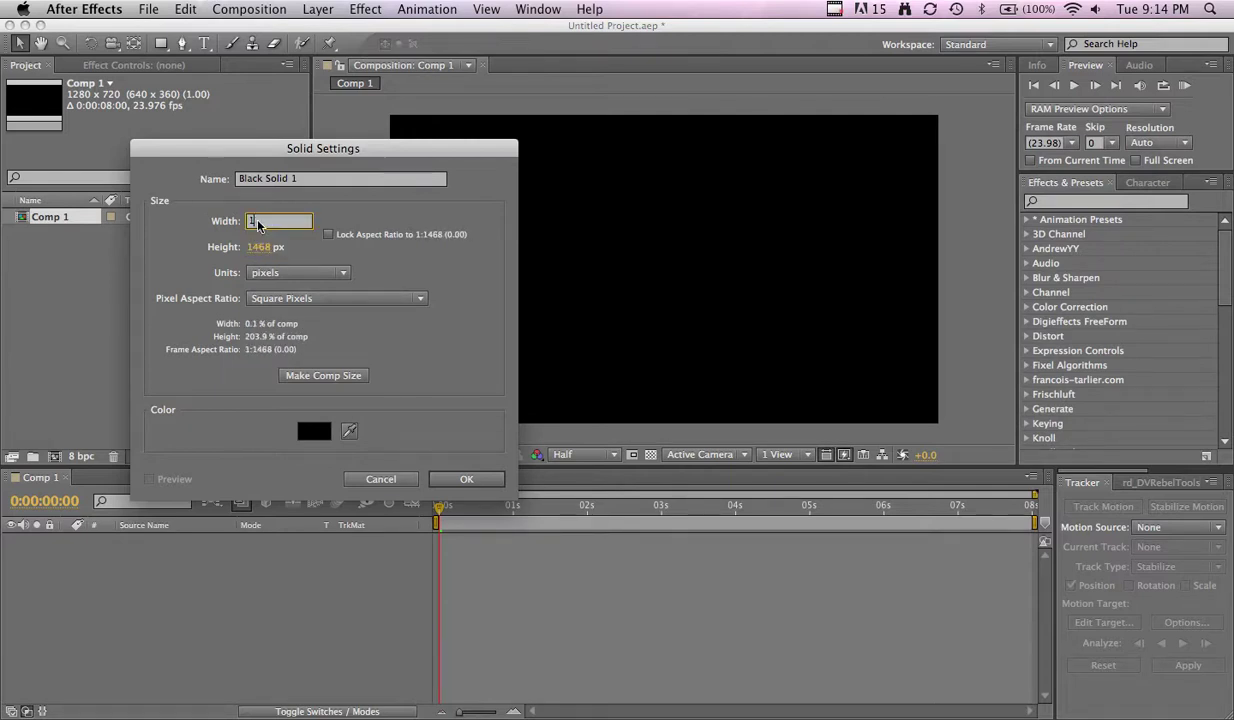
{"action": "key", "text": "Return"}
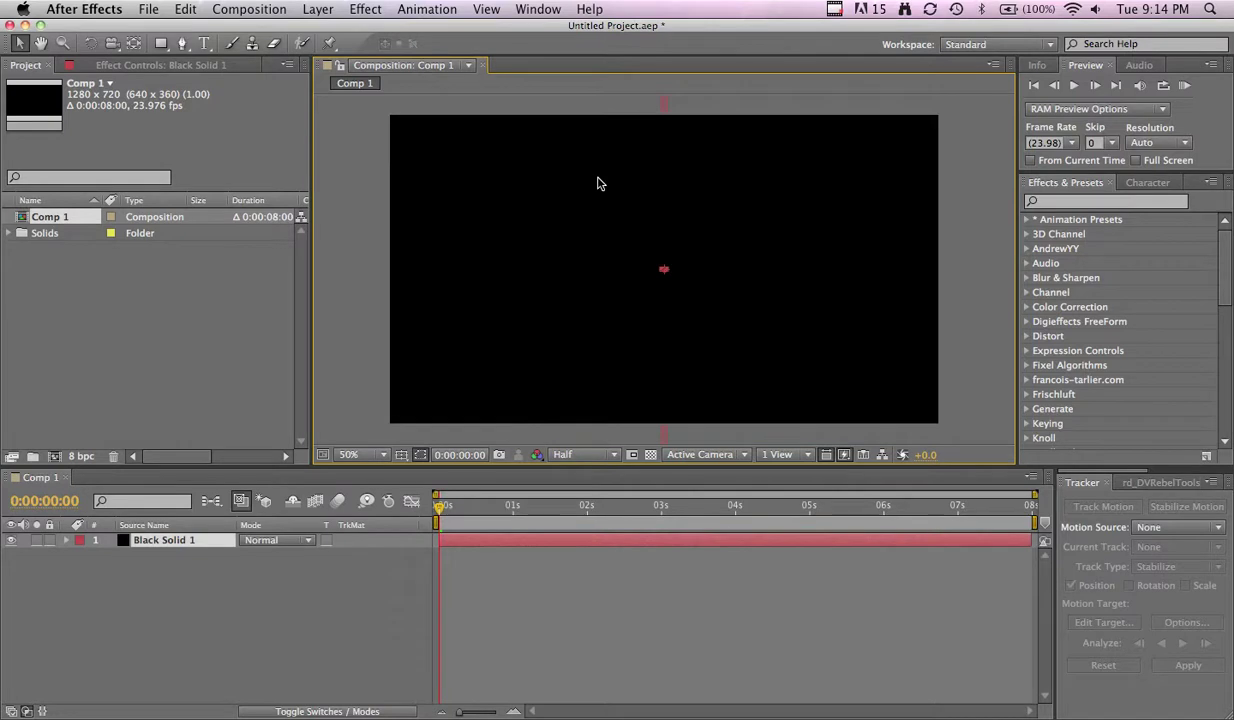
- Change the solid's colour to a near-white pale tone
{"action": "left_click", "coordinate": [318, 10]}
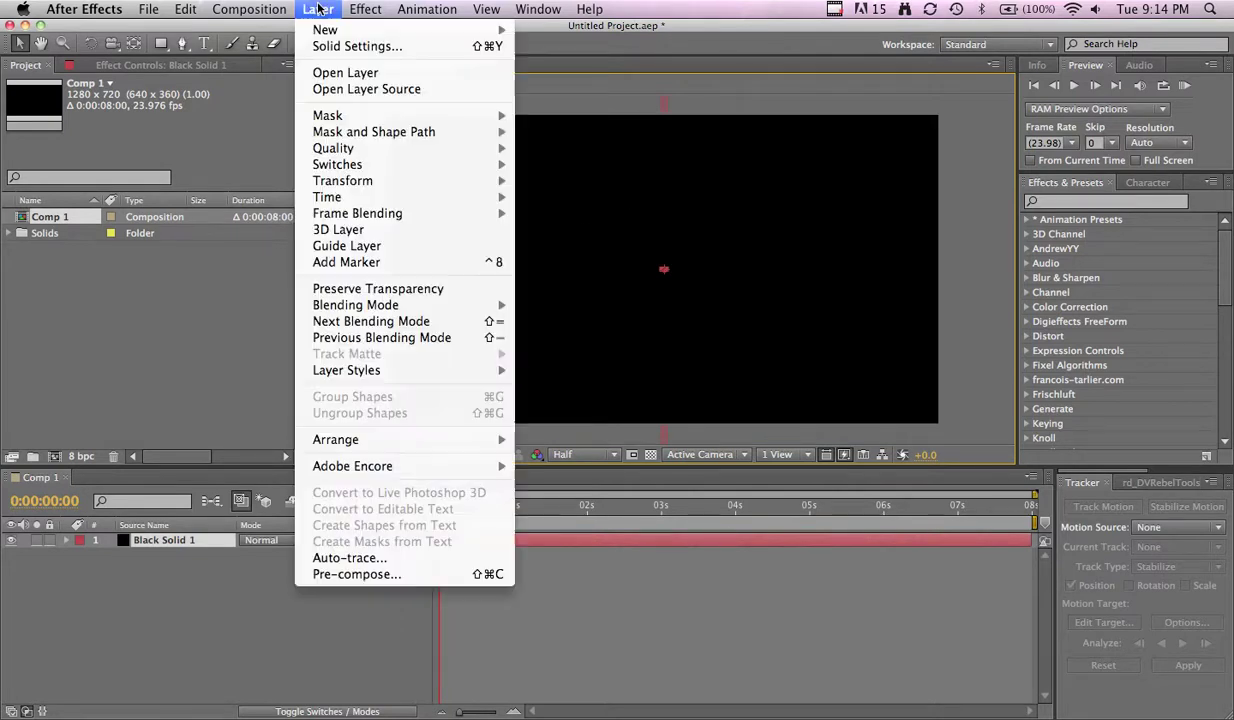
{"action": "left_click", "coordinate": [322, 41]}
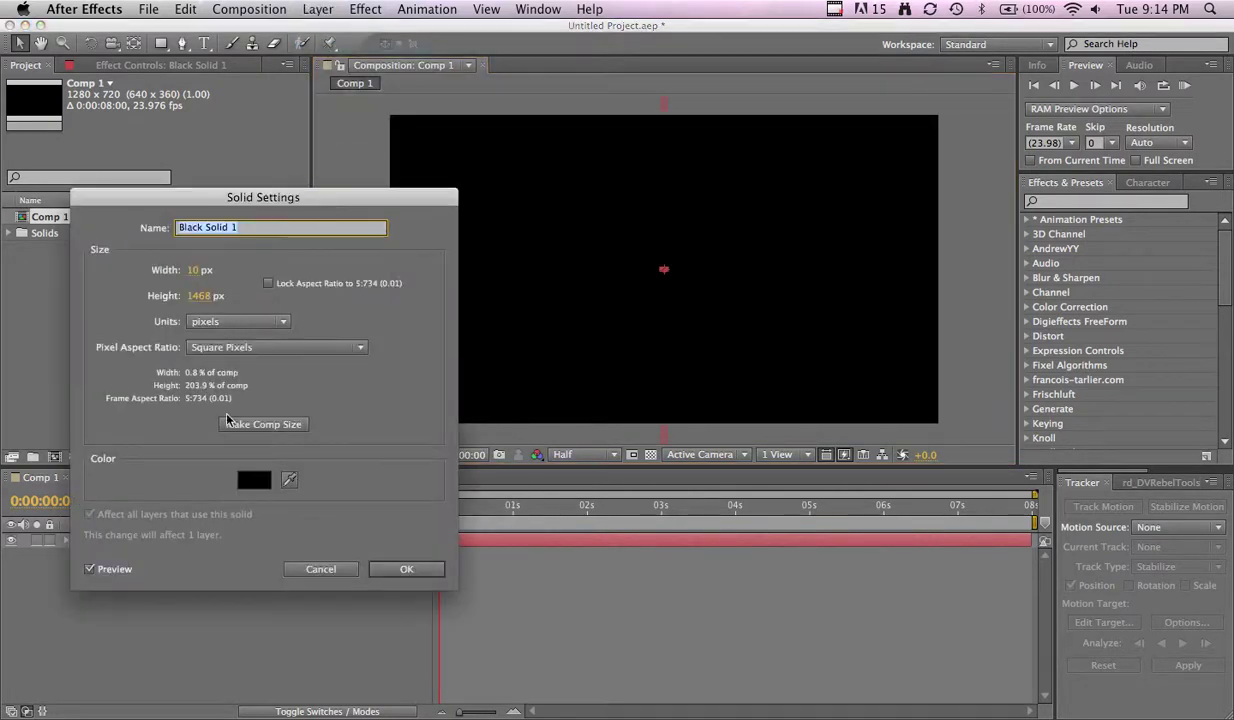
{"action": "left_click", "coordinate": [245, 477]}
{"action": "left_click_drag", "start_coordinate": [818, 505], "coordinate": [790, 361]}
{"action": "key", "text": "Return"}
{"action": "key", "text": "Return"}
- Rotate the line to run corner to corner across the frame, then deselect it
{"action": "key", "text": "w"}
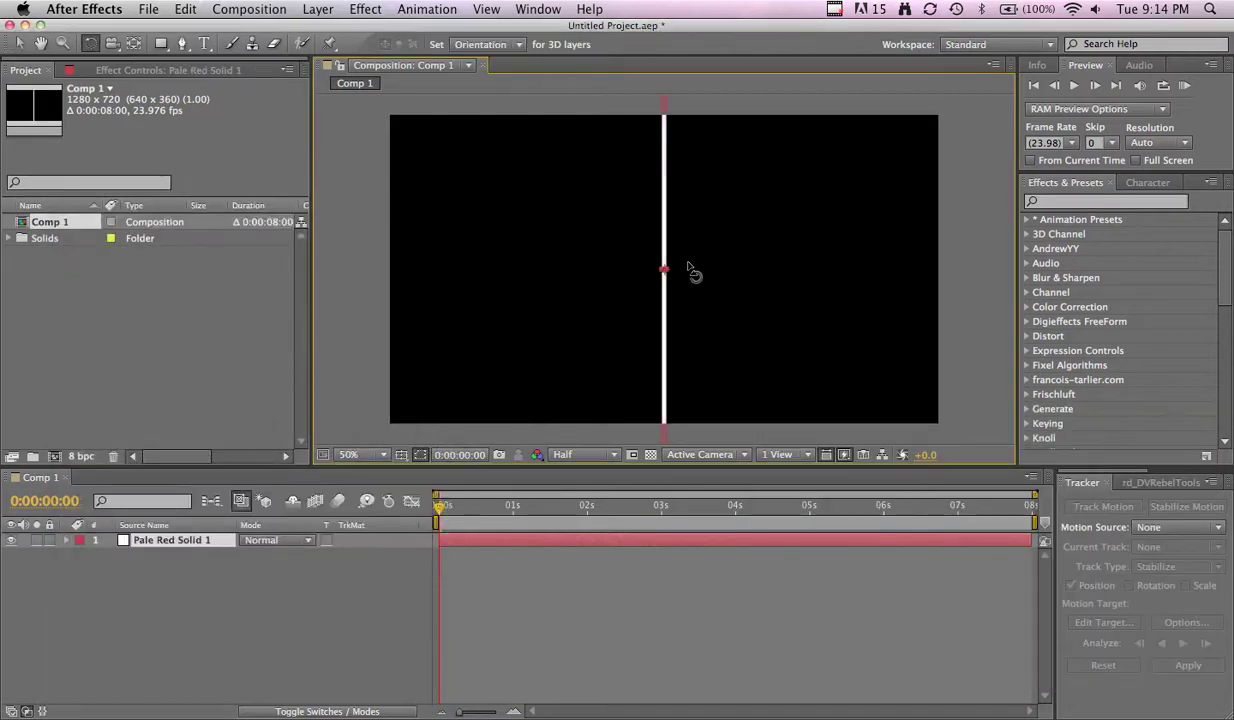
{"action": "left_click", "coordinate": [677, 242]}
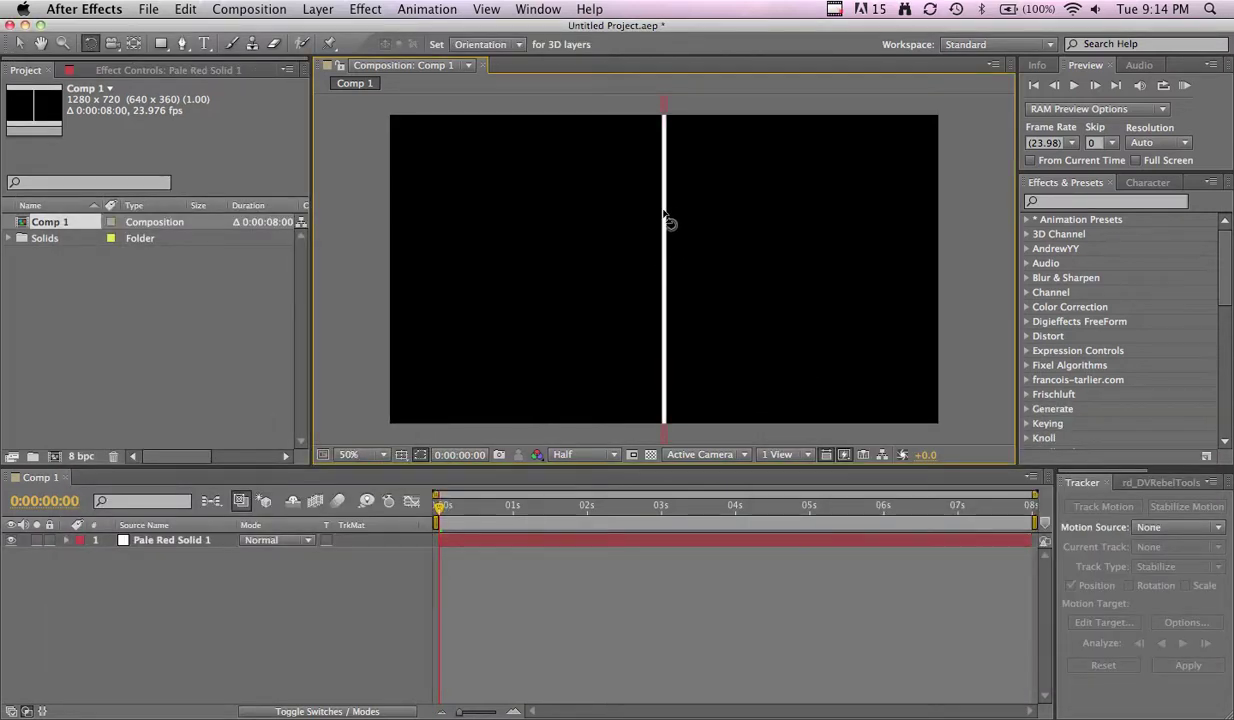
{"action": "left_click_drag", "start_coordinate": [670, 220], "coordinate": [751, 222]}
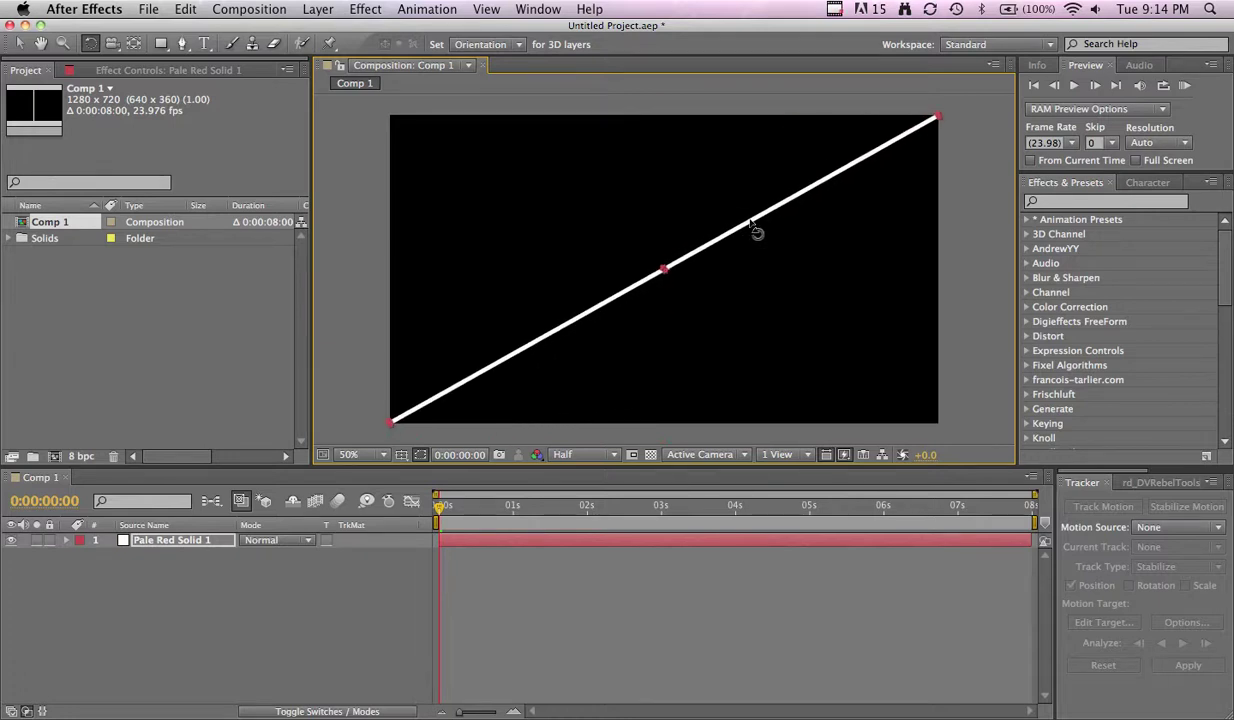
{"action": "key", "text": "v"}
{"action": "left_click", "coordinate": [320, 348]}
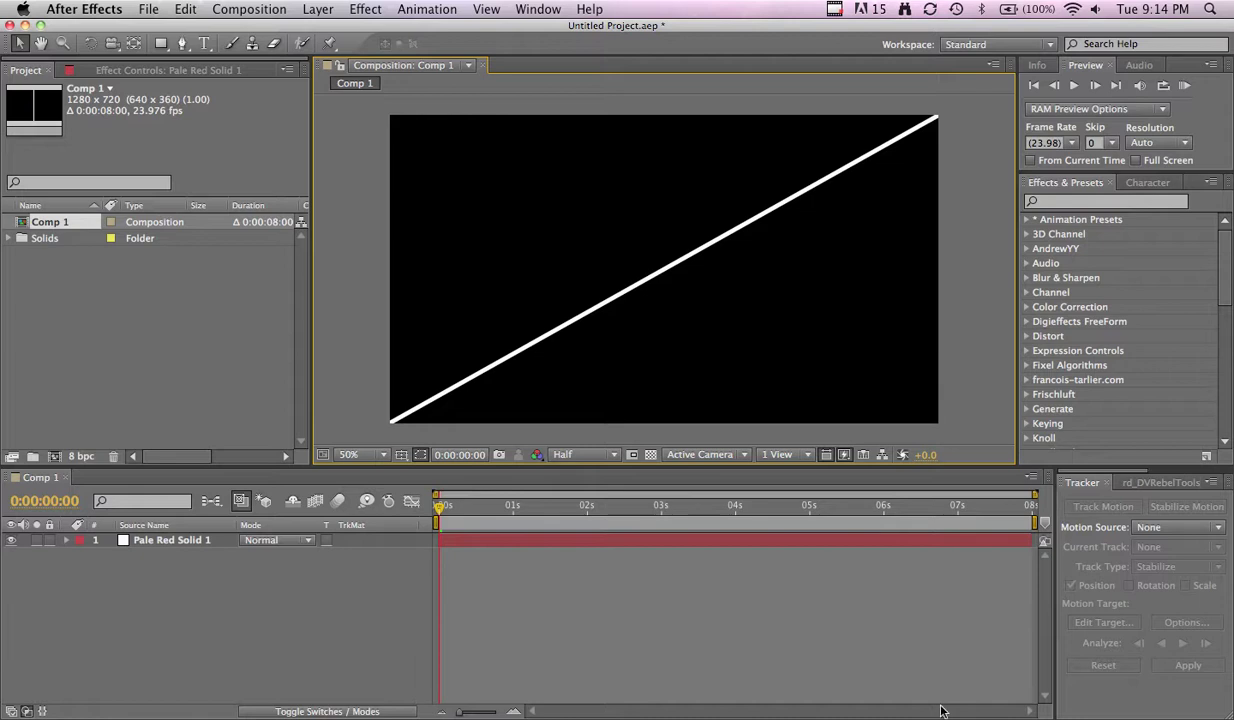
- Check the 1468.60478005 diagonal in KoalaCalc, then select the line layer in the comp
{"action": "key", "text": "super+Tab"}
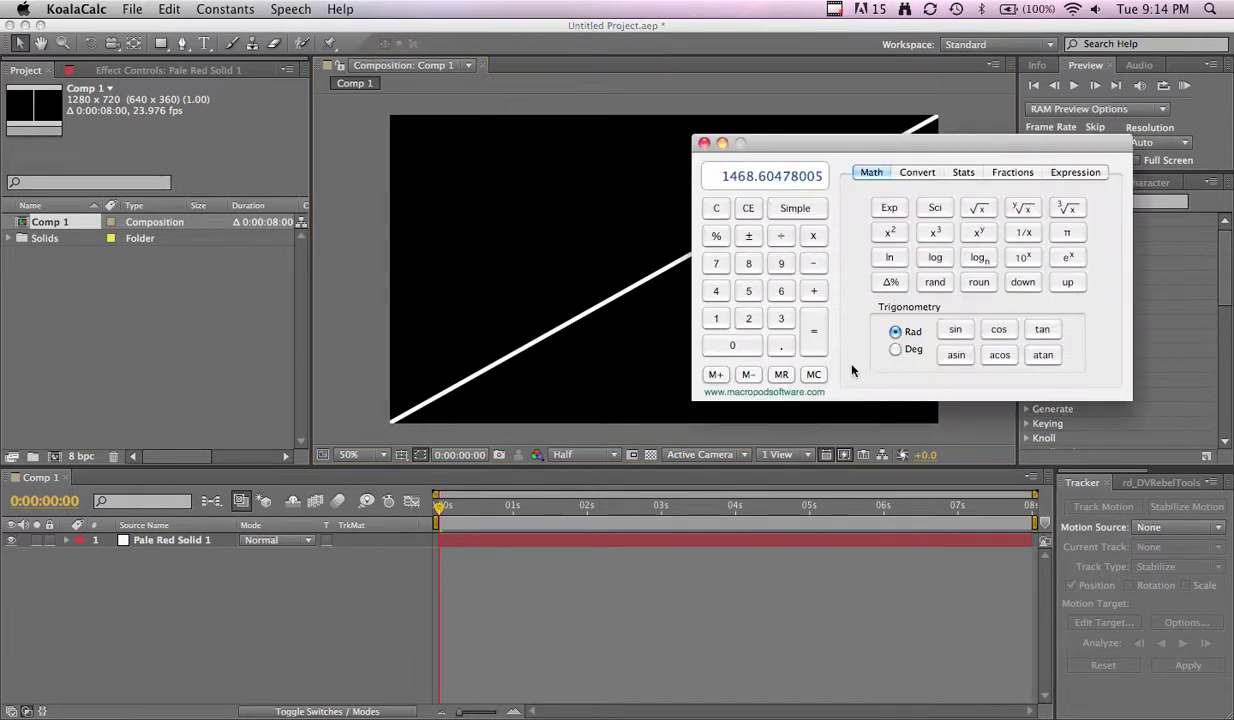
{"action": "key", "text": "super+Tab"}
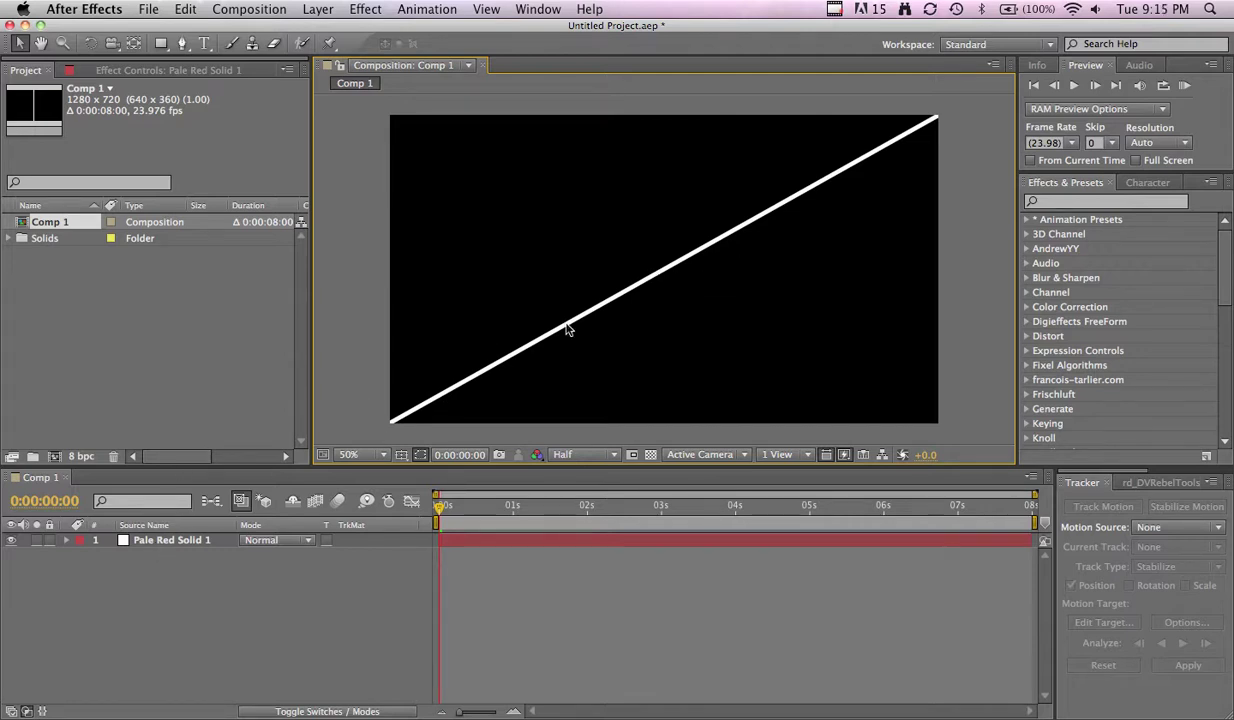
{"action": "left_click", "coordinate": [661, 277]}
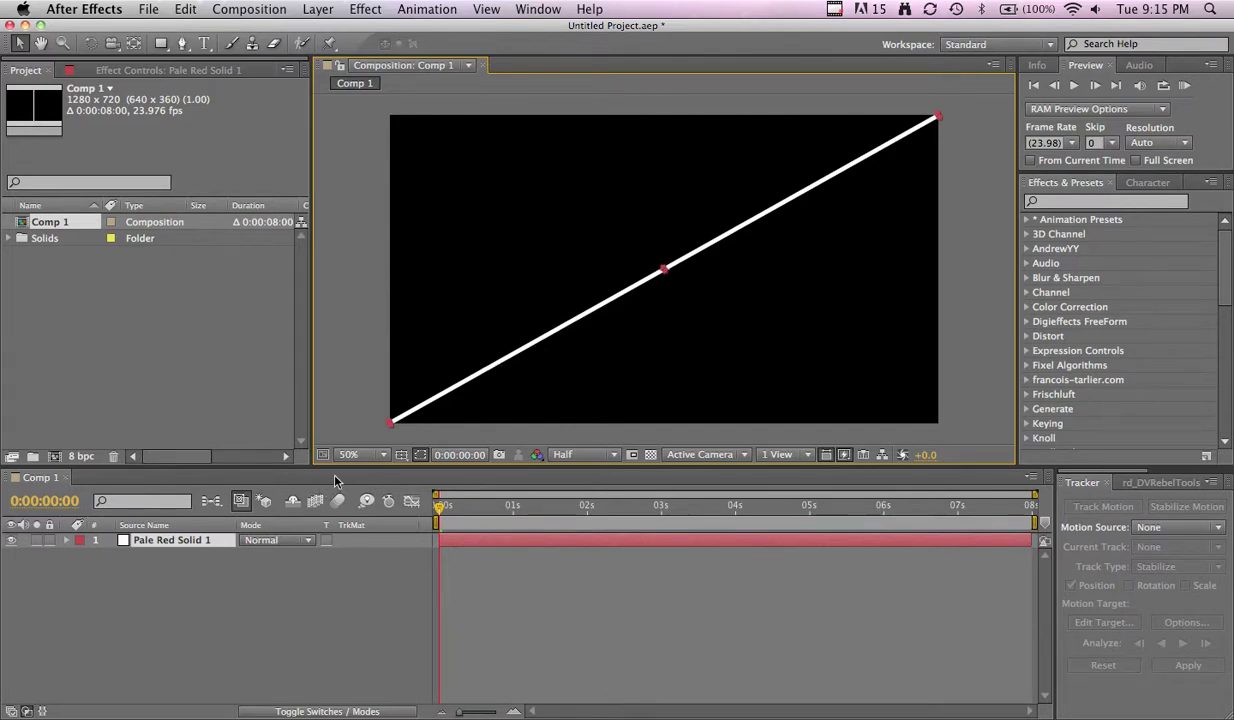
- Halve the solid's height to 734 px (1468/2) and open it in the Layer panel
{"action": "left_click", "coordinate": [318, 9]}
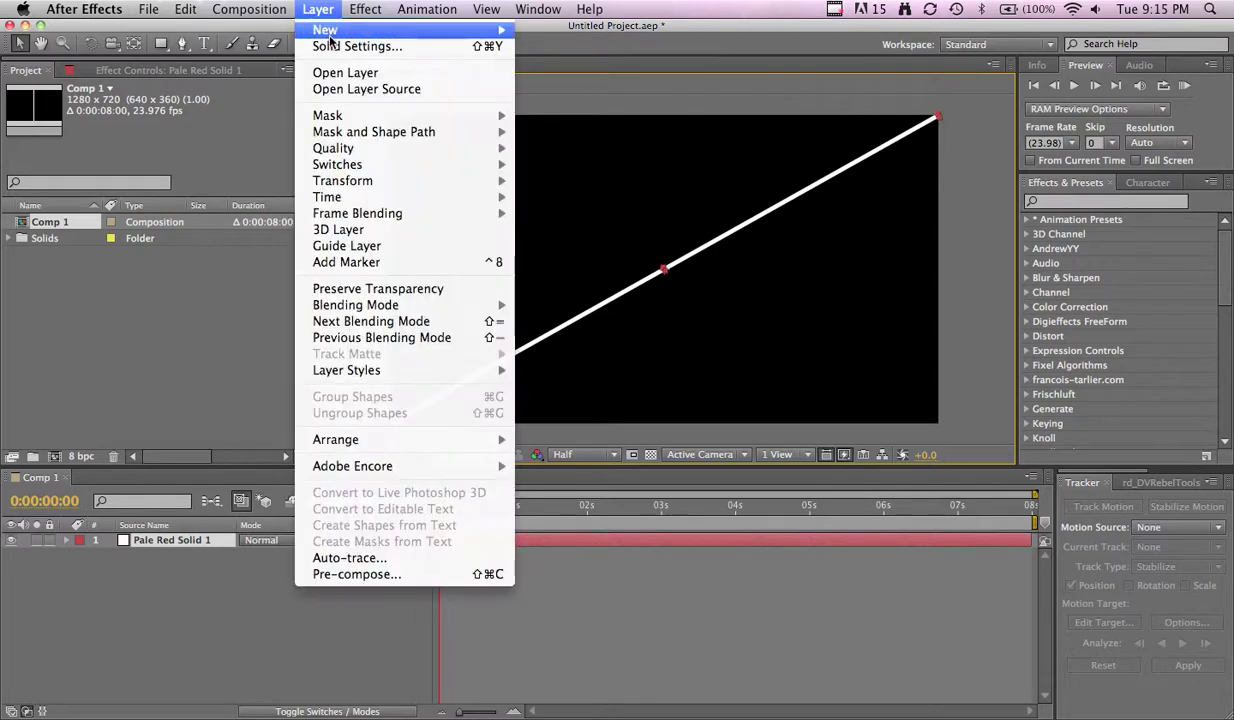
{"action": "left_click", "coordinate": [345, 47]}
{"action": "left_click", "coordinate": [207, 298]}
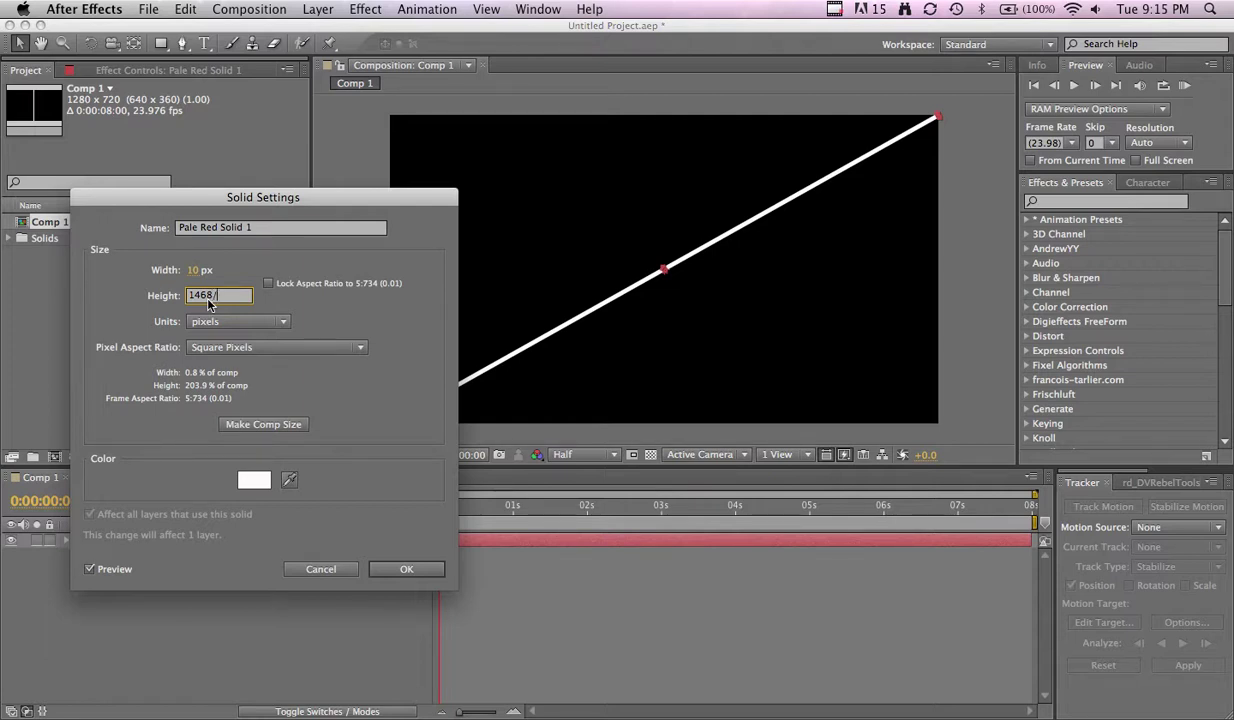
{"action": "type", "text": "/2"}
{"action": "key", "text": "Return"}
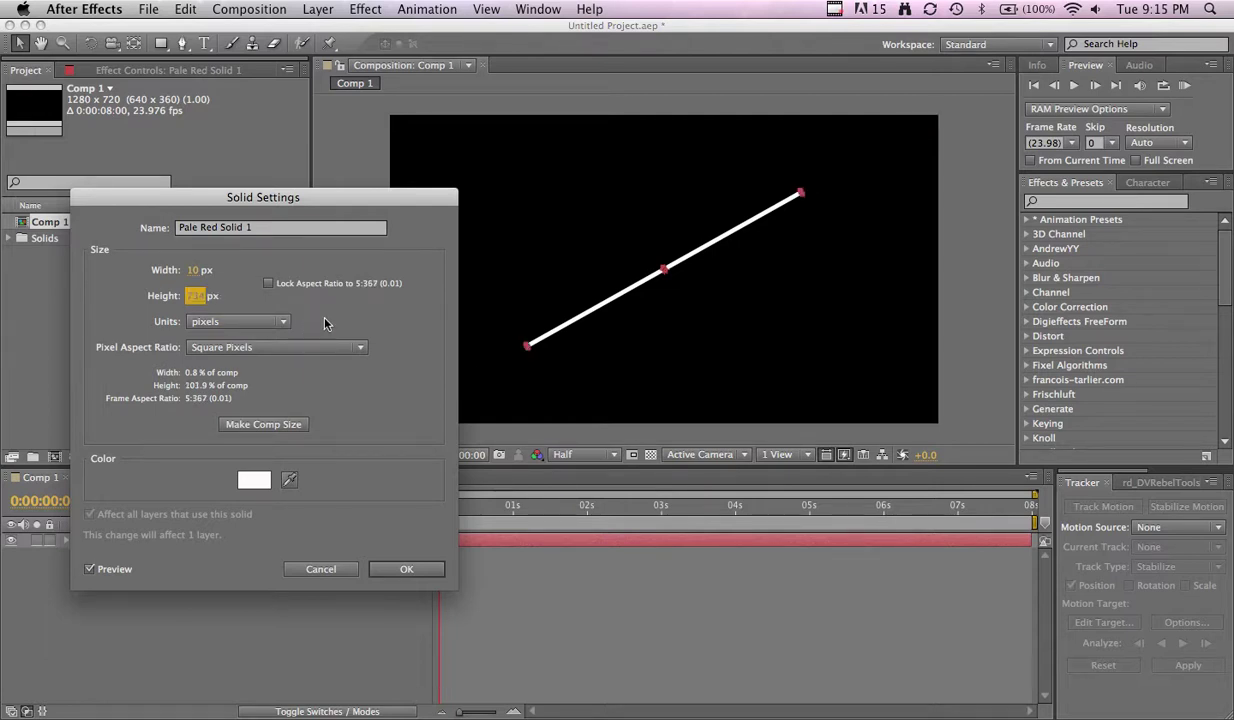
{"action": "left_click", "coordinate": [406, 569]}
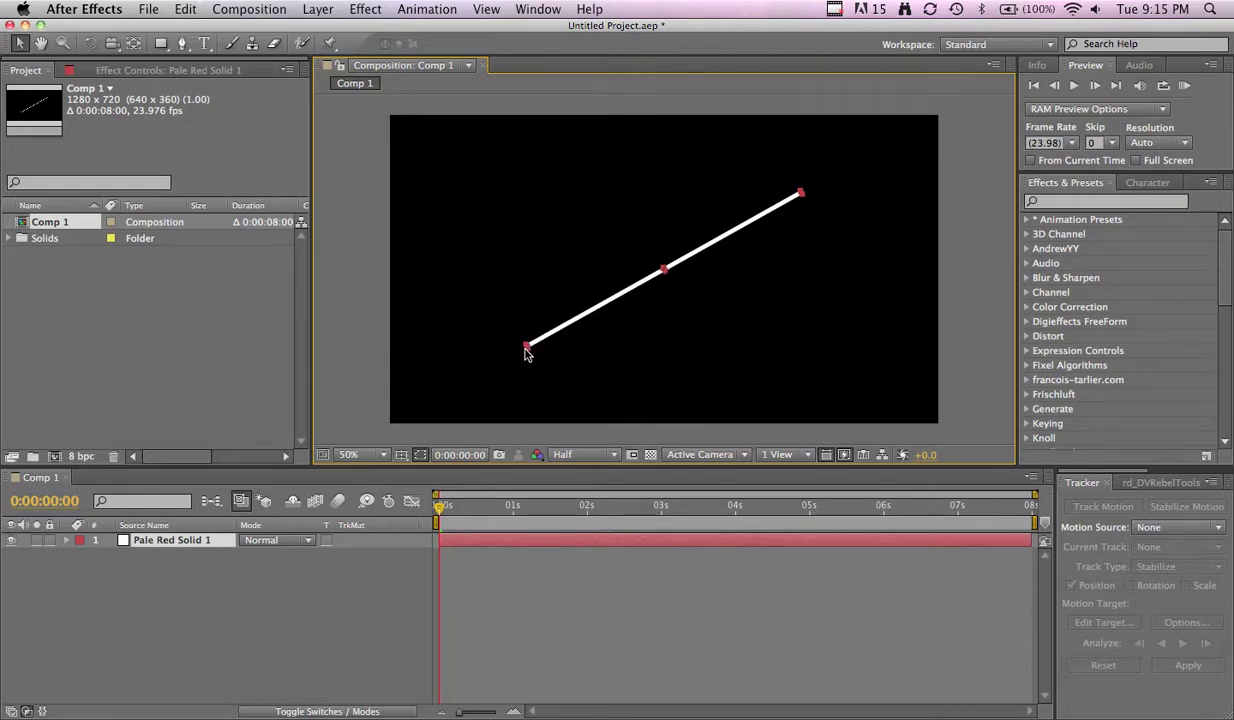
{"action": "double_click", "coordinate": [171, 543]}
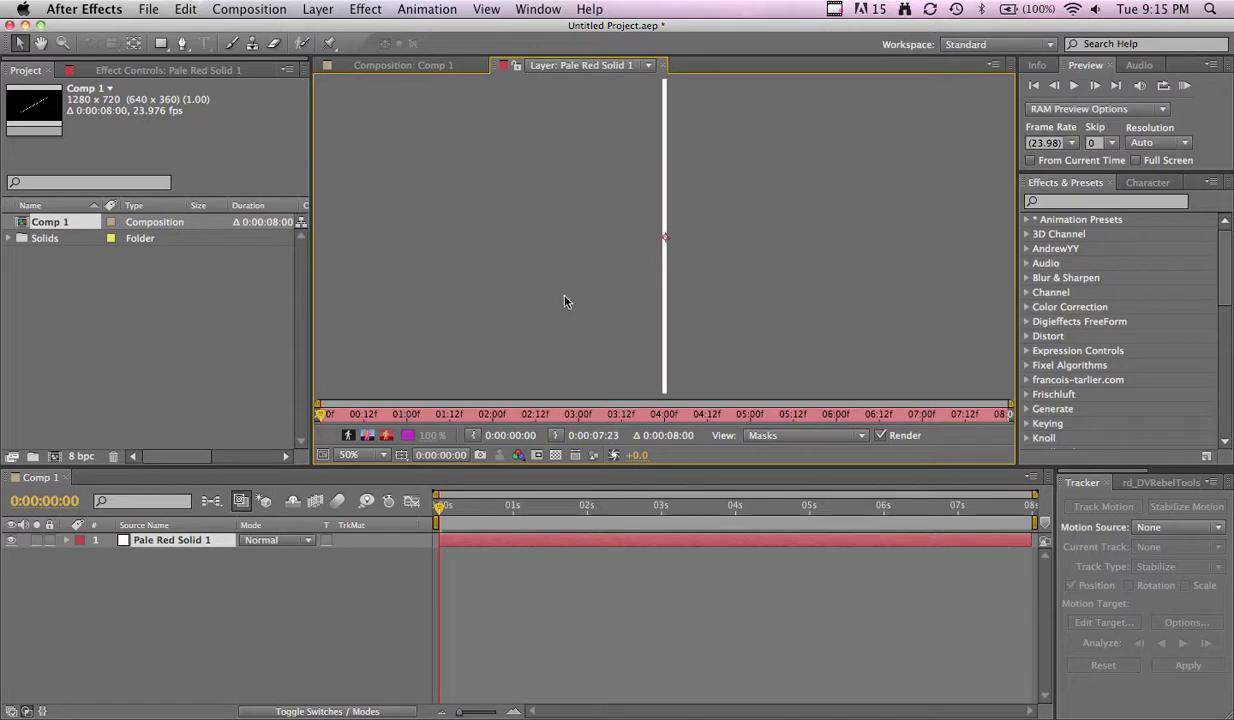
- Show rulers in the Layer panel and zoom in on the line solid
{"action": "left_click", "coordinate": [401, 455]}
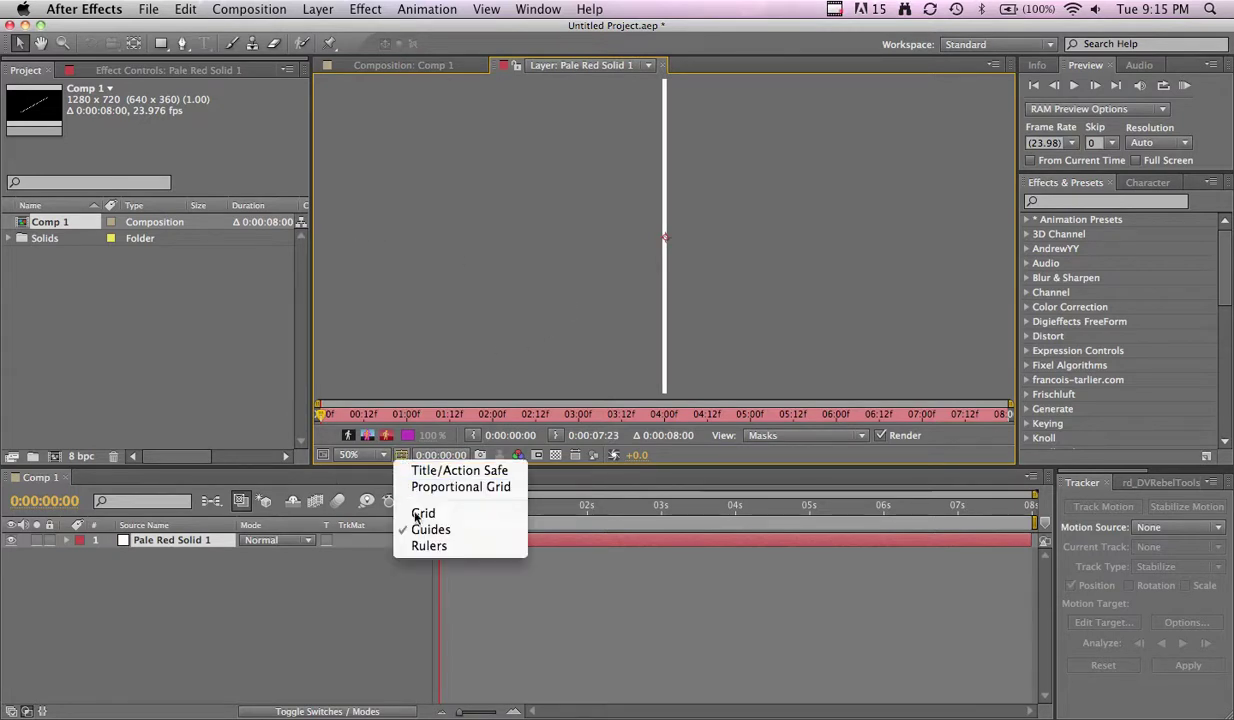
{"action": "left_click", "coordinate": [425, 546]}
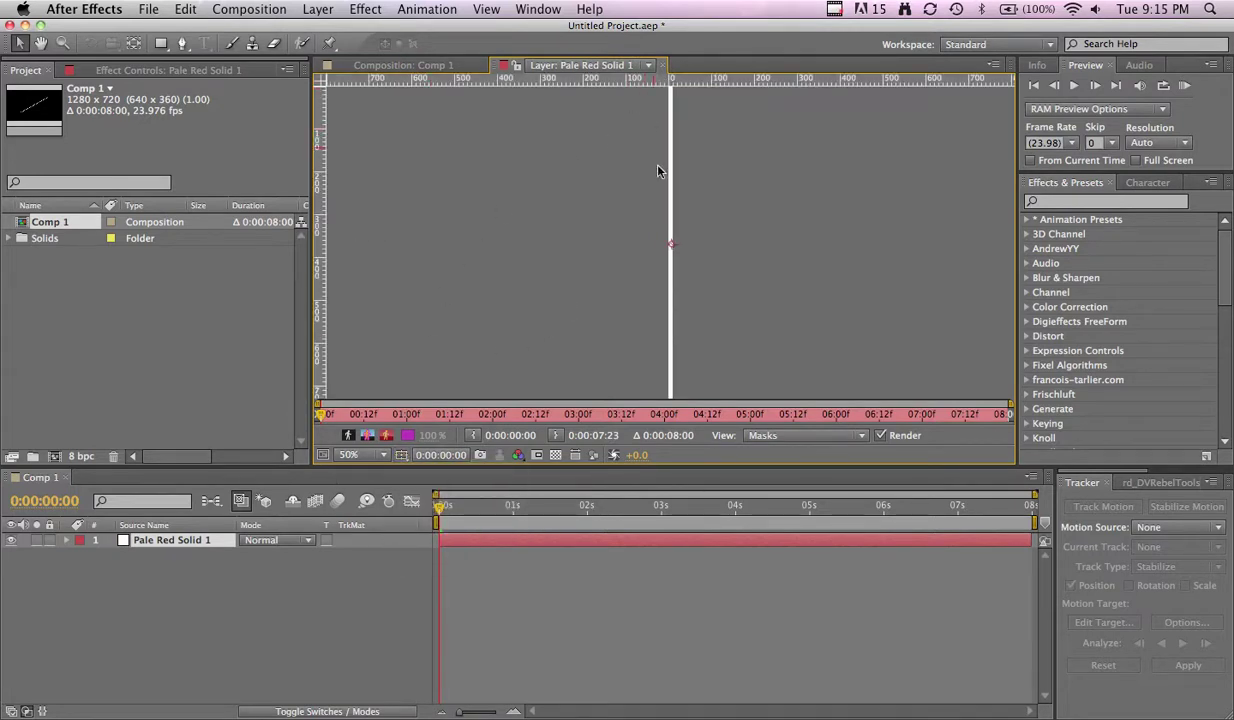
{"action": "scroll", "coordinate": [661, 297], "scroll_direction": "up", "scroll_amount": 4}
{"action": "key", "text": "h"}
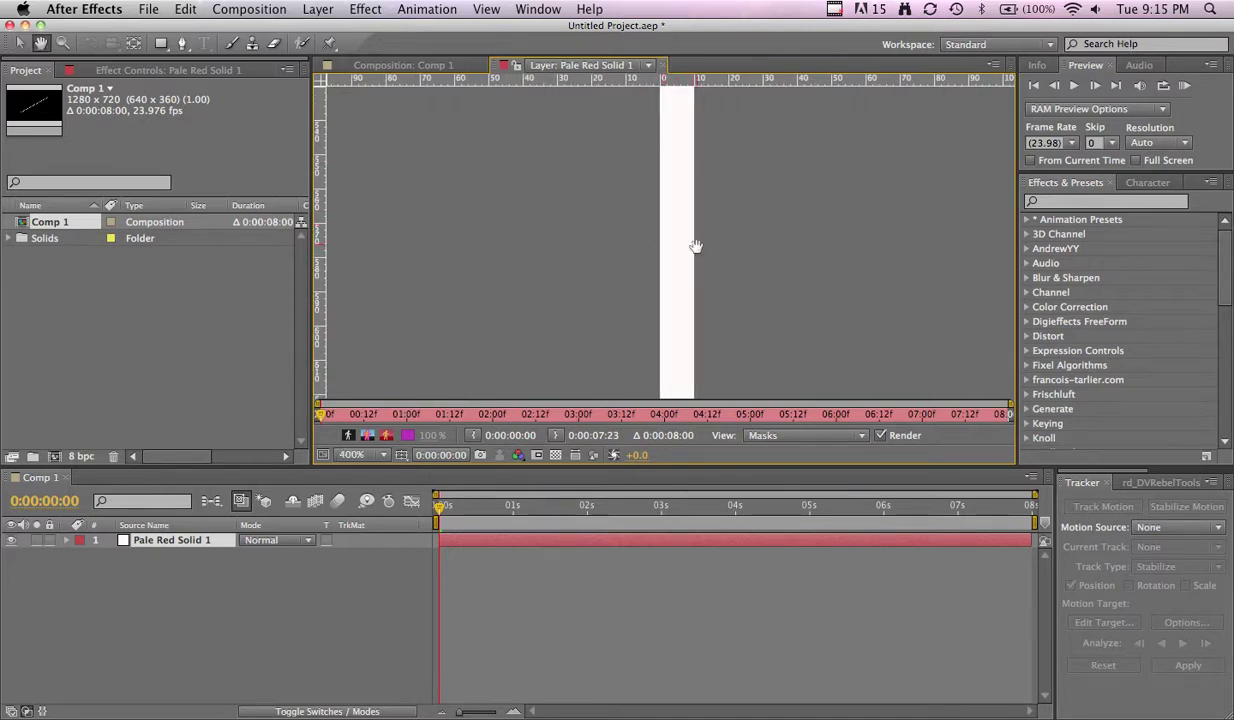
{"action": "scroll", "coordinate": [705, 245], "scroll_direction": "down", "scroll_amount": 3}
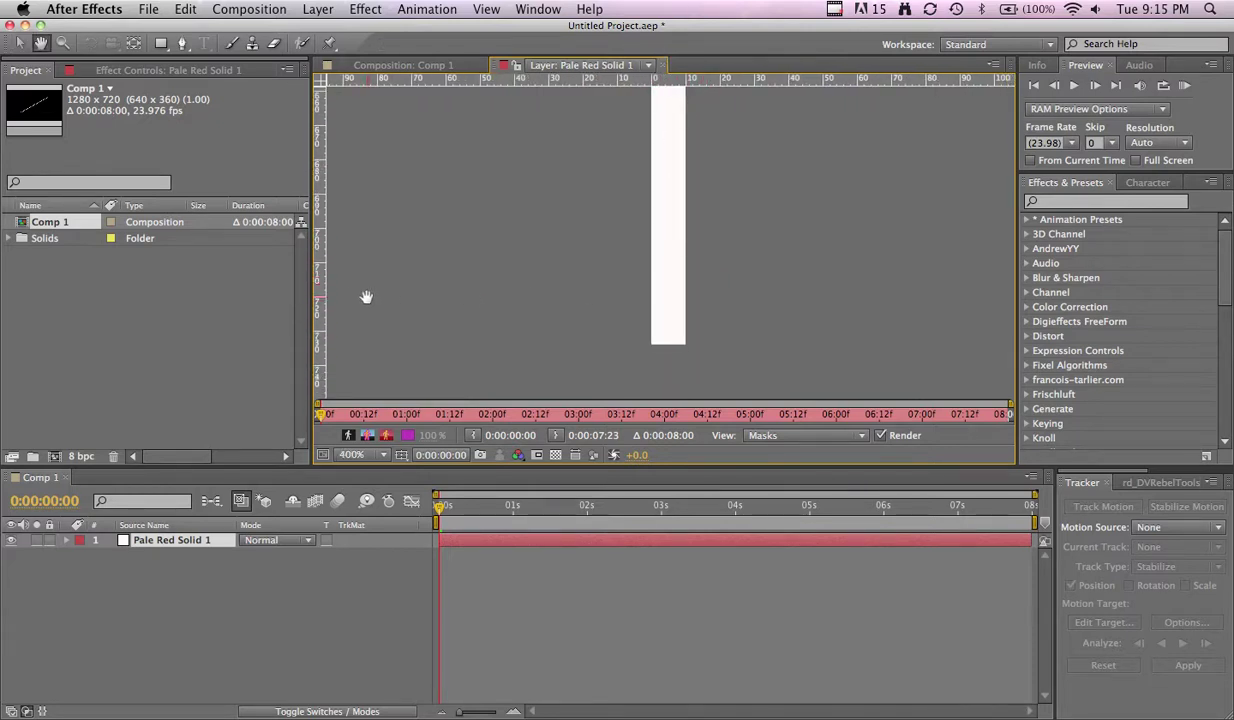
{"action": "key", "text": "v"}
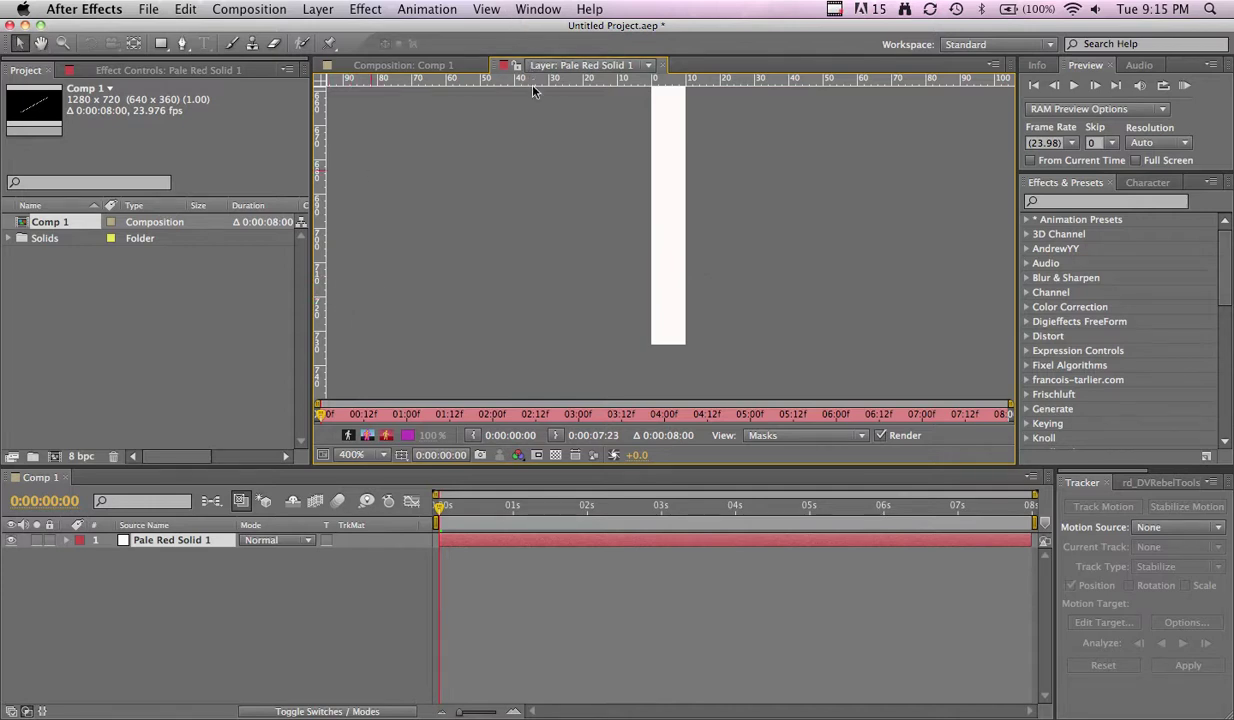
- Add a horizontal guide at the solid's bottom end and a vertical guide through its centre
{"action": "left_click_drag", "start_coordinate": [533, 90], "coordinate": [556, 344]}
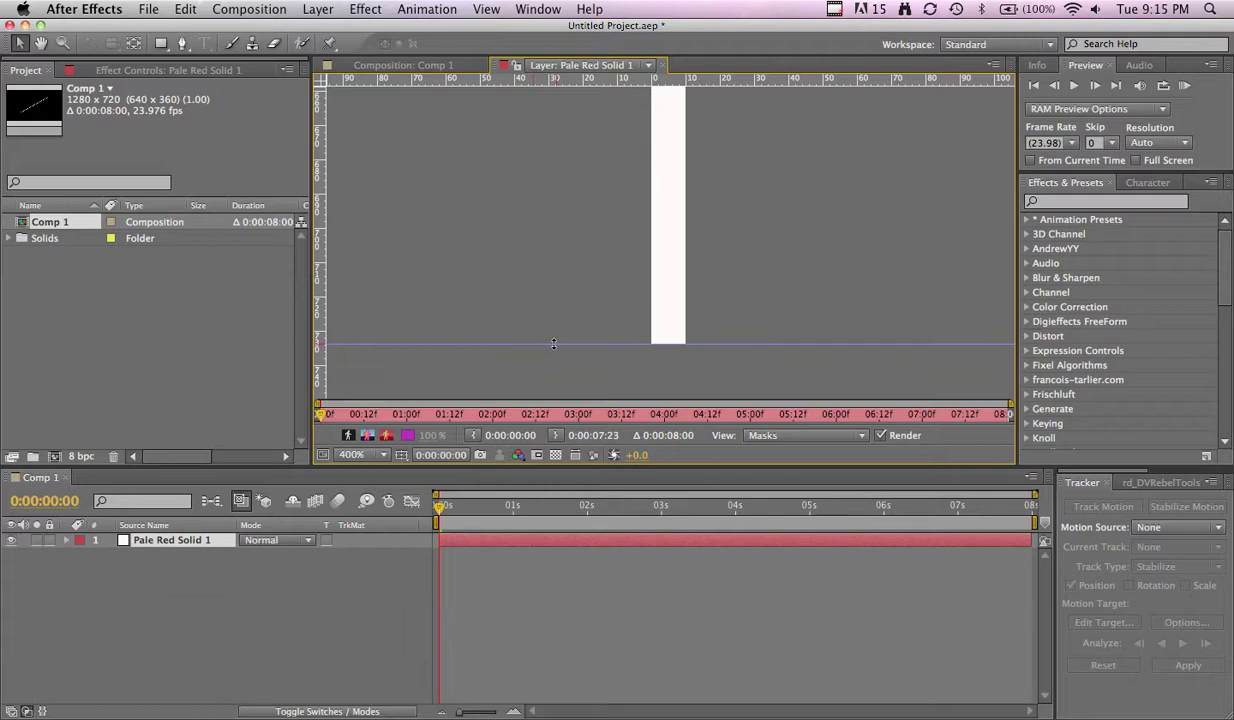
{"action": "left_click_drag", "start_coordinate": [322, 303], "coordinate": [668, 275]}
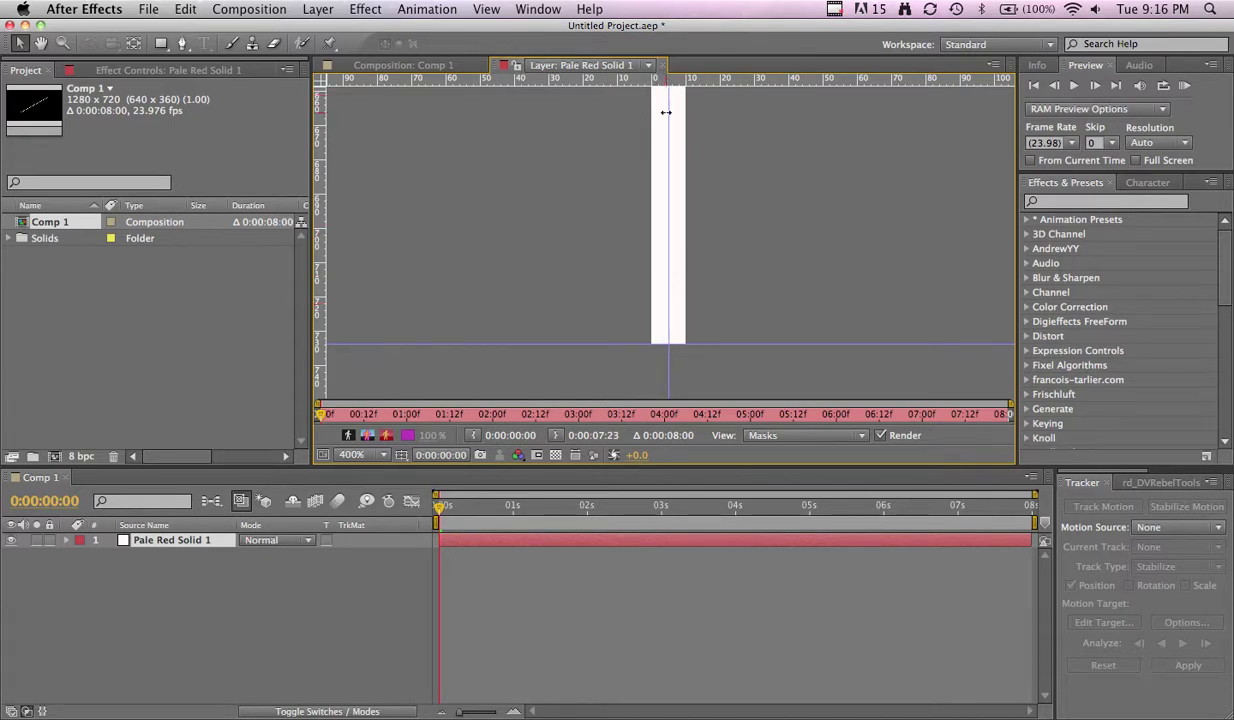
{"action": "scroll", "coordinate": [666, 112], "scroll_direction": "up", "scroll_amount": 1}
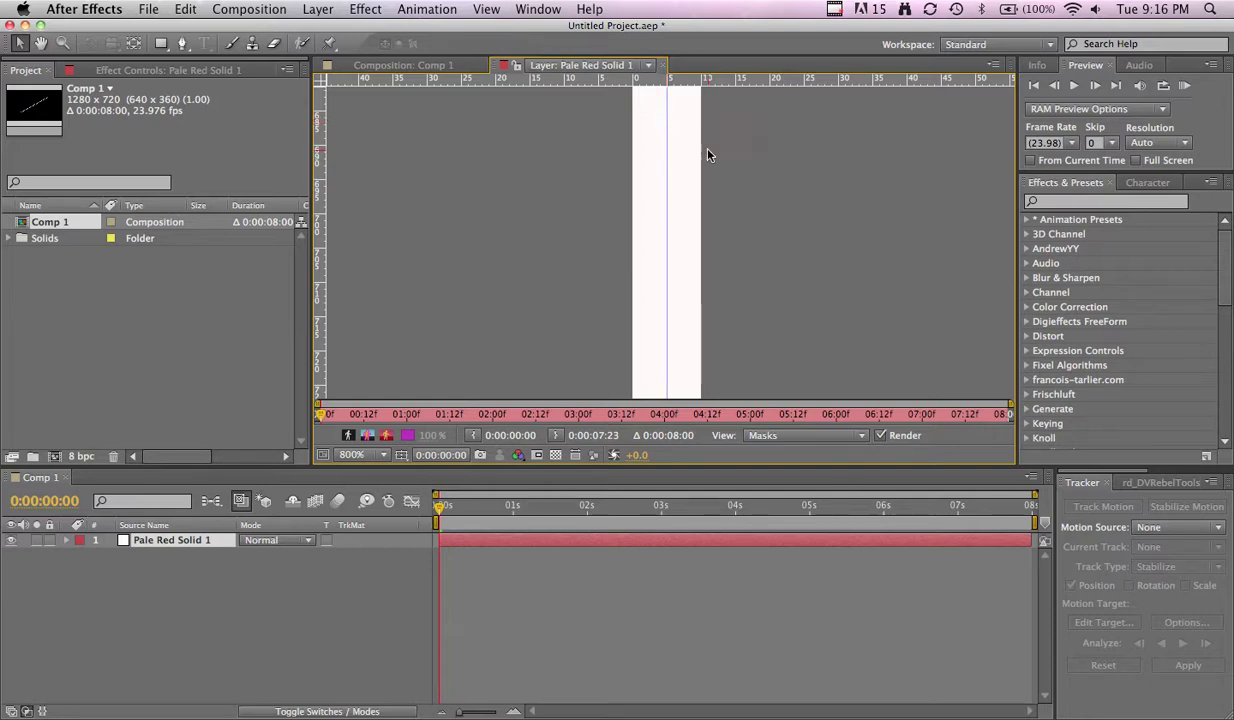
{"action": "scroll", "coordinate": [707, 166], "scroll_direction": "down", "scroll_amount": 8}
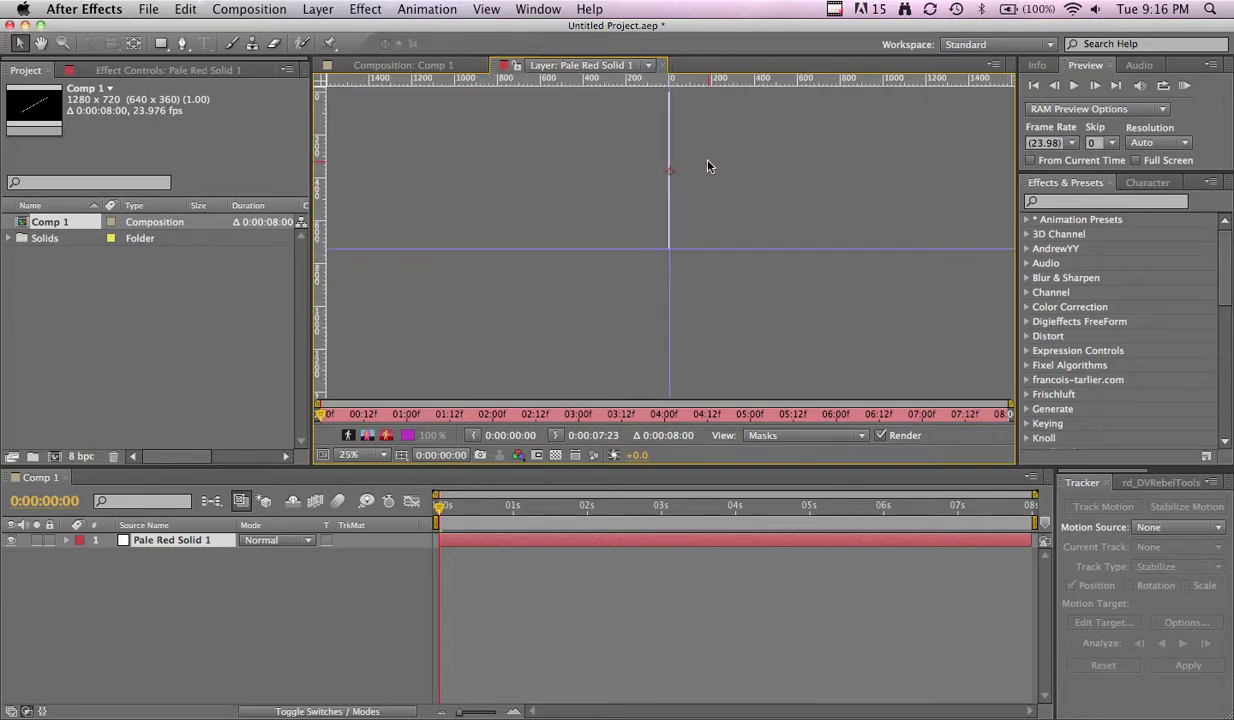
- Move the anchor point to the line's bottom end, remove the horizontal guide, and return to Comp 1
{"action": "key", "text": "y"}
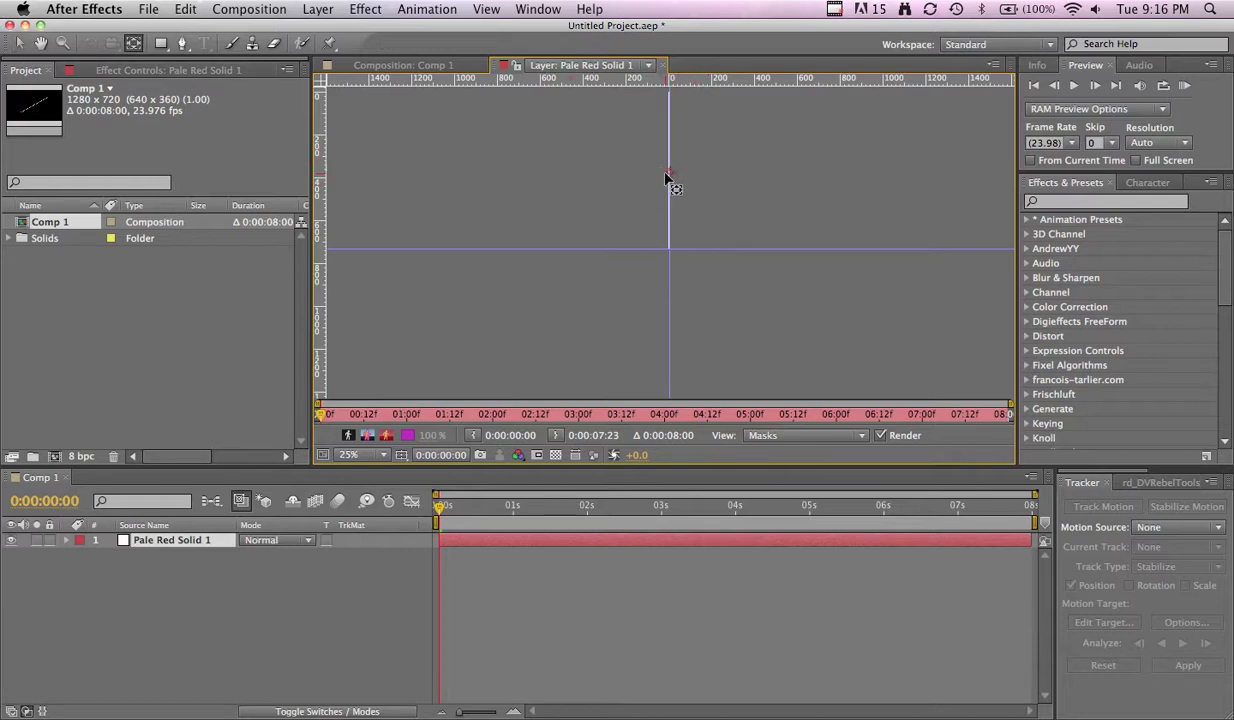
{"action": "left_click_drag", "start_coordinate": [667, 174], "coordinate": [683, 187]}
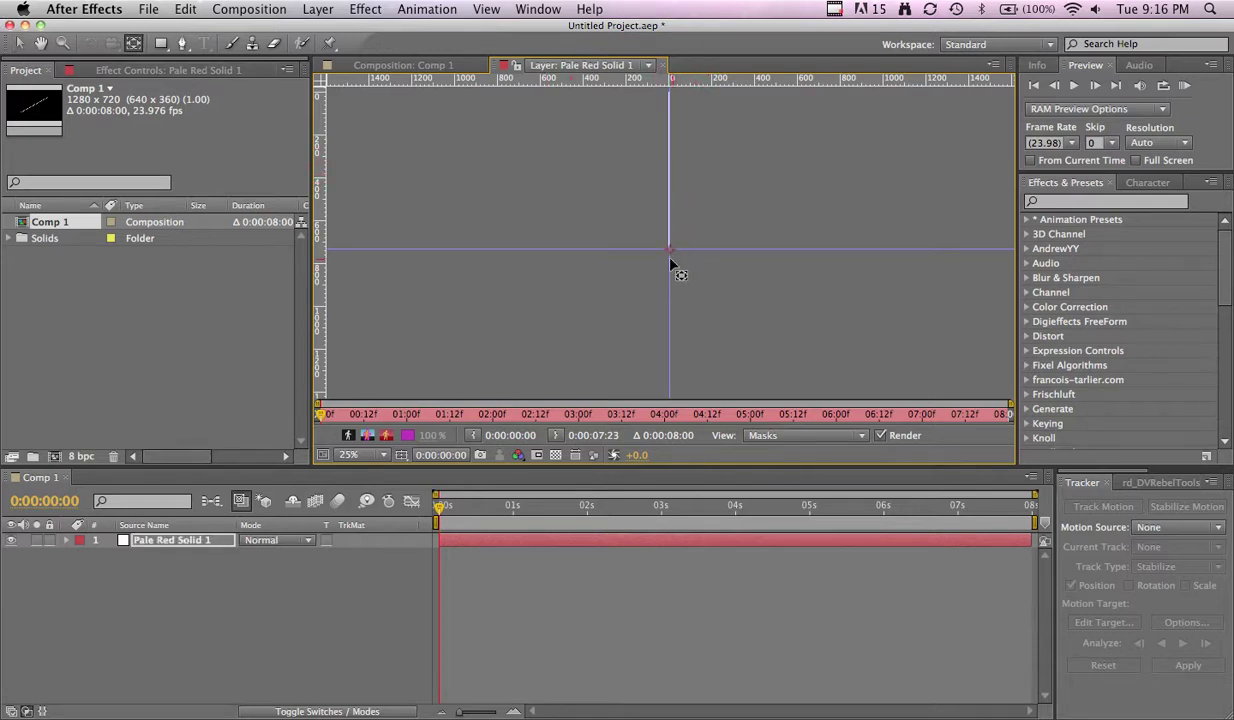
{"action": "scroll", "coordinate": [677, 265], "scroll_direction": "up", "scroll_amount": 6}
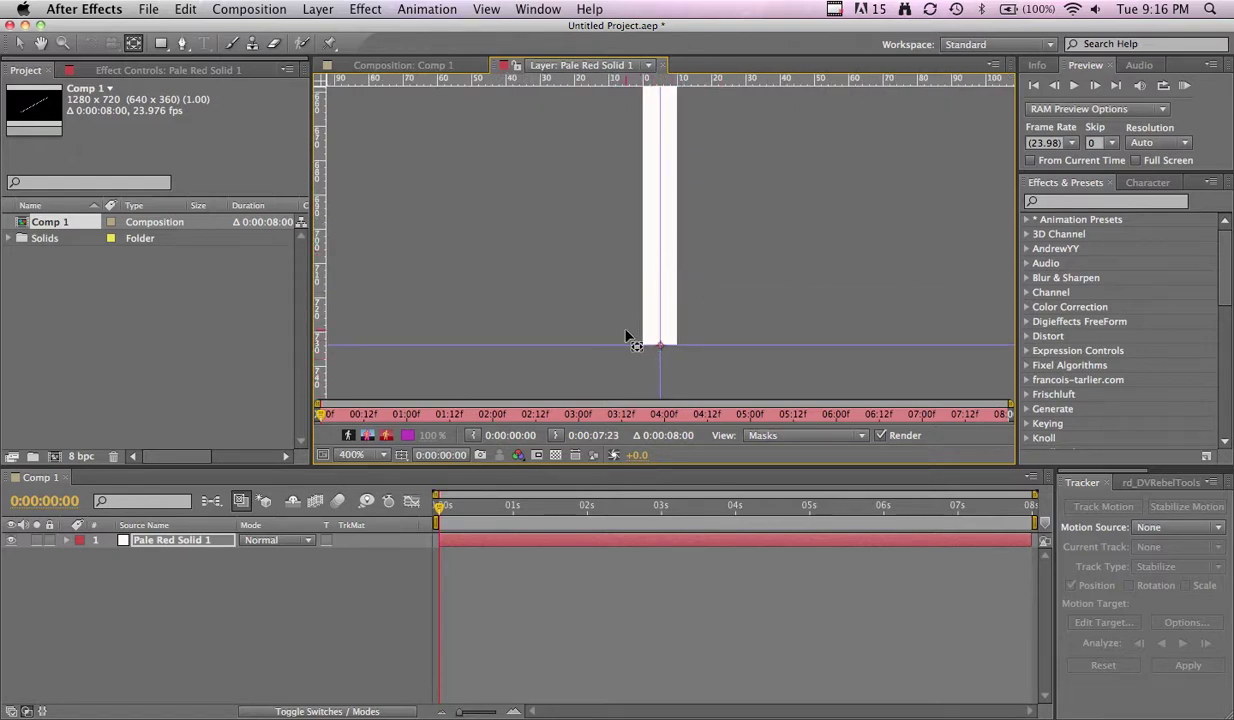
{"action": "key", "text": "v"}
{"action": "left_click_drag", "start_coordinate": [612, 344], "coordinate": [590, 433]}
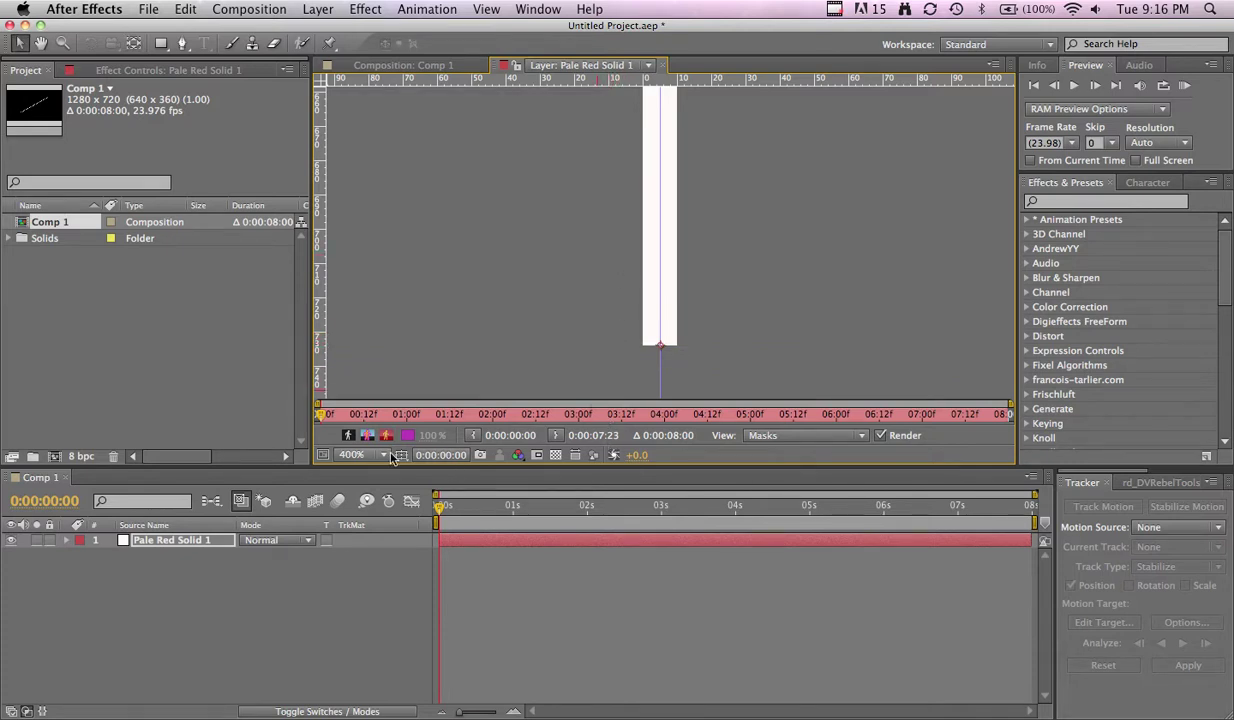
{"action": "left_click", "coordinate": [666, 66]}
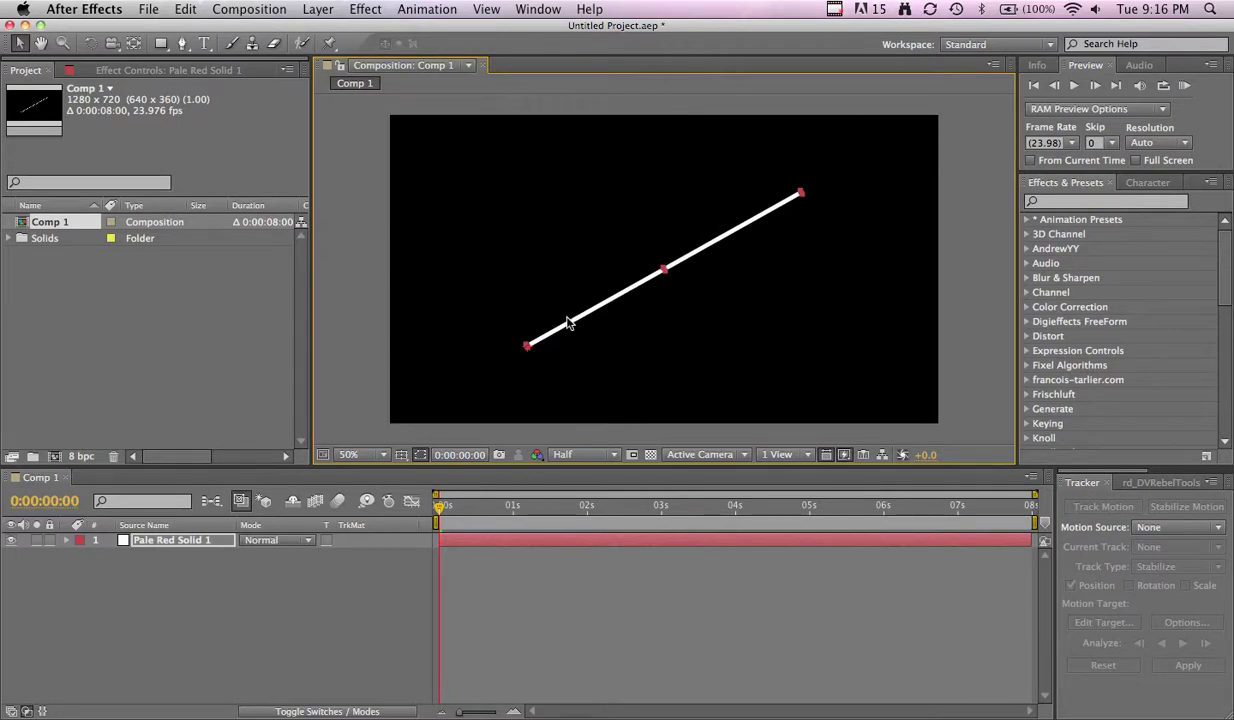
{"action": "left_click", "coordinate": [195, 555]}
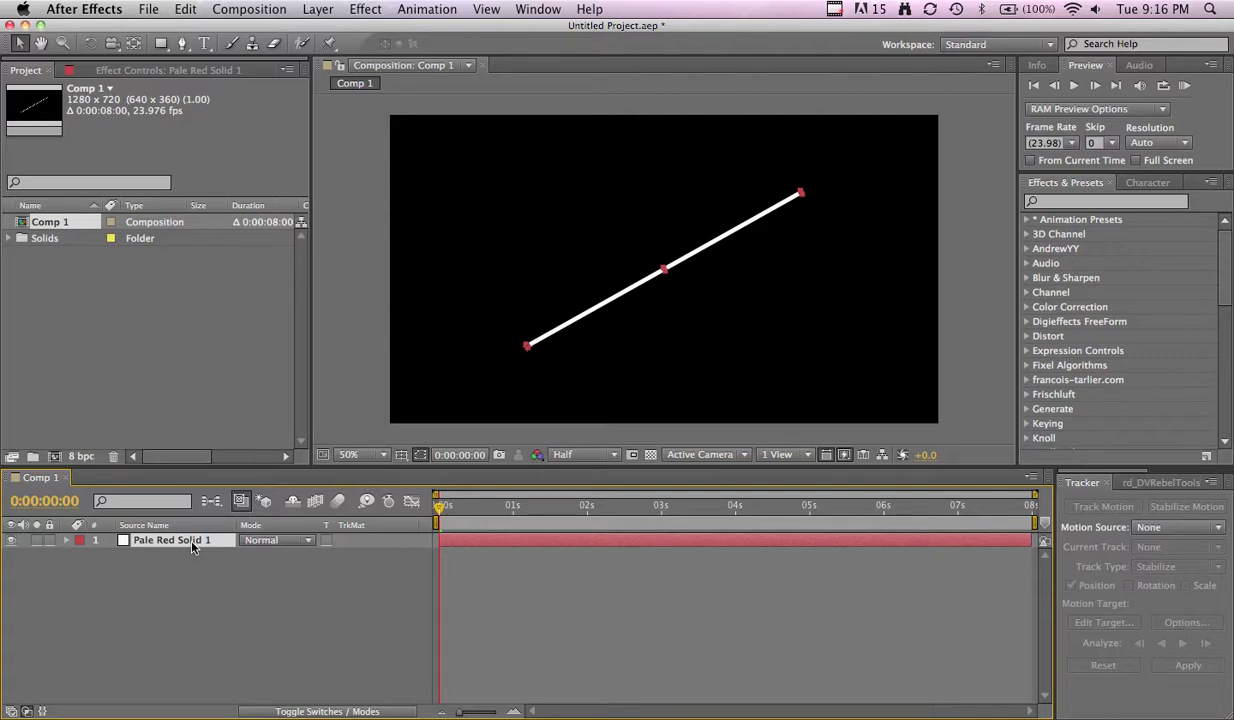
- Set the line layer's Position to 640, 360, half of 1280 and 720
{"action": "key", "text": "y"}
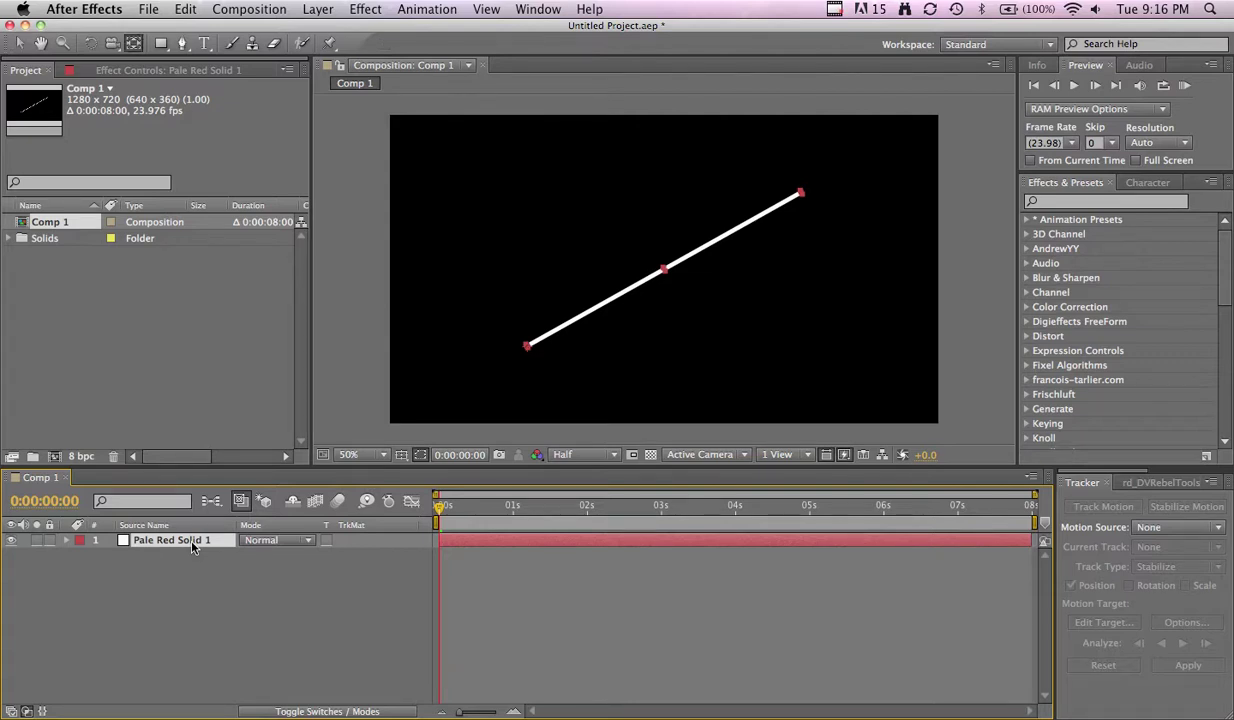
{"action": "key", "text": "p"}
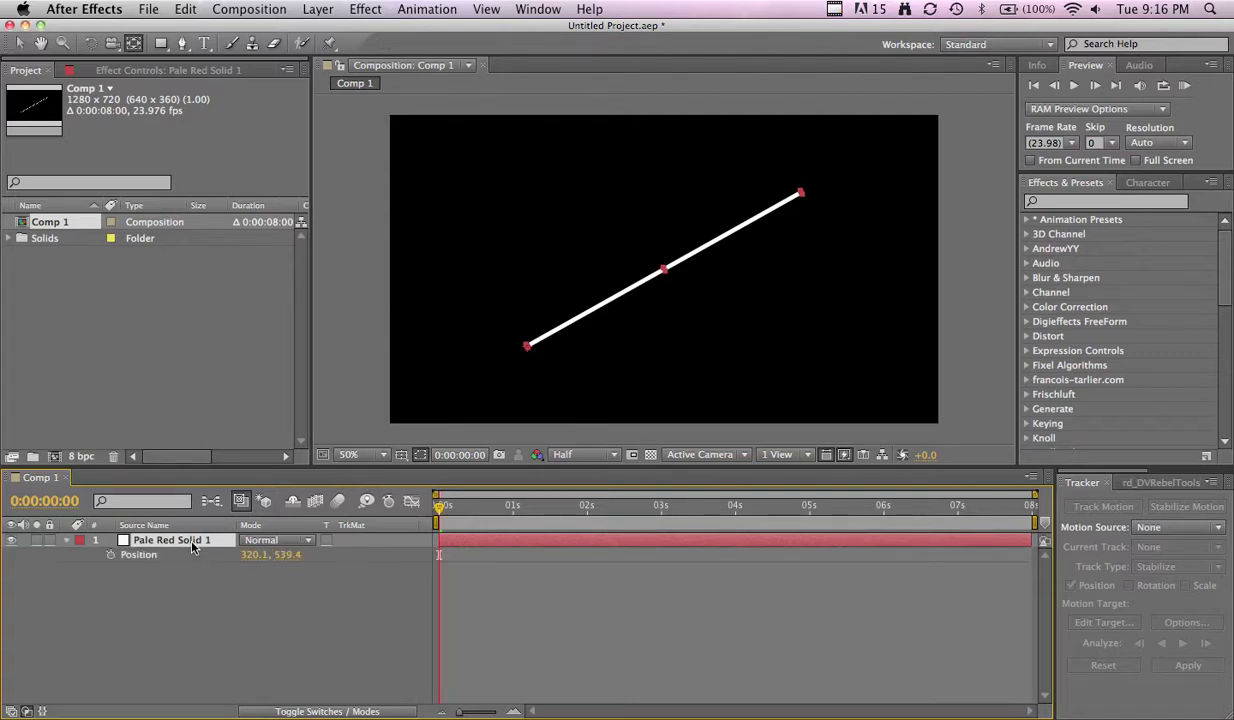
{"action": "left_click", "coordinate": [259, 554]}
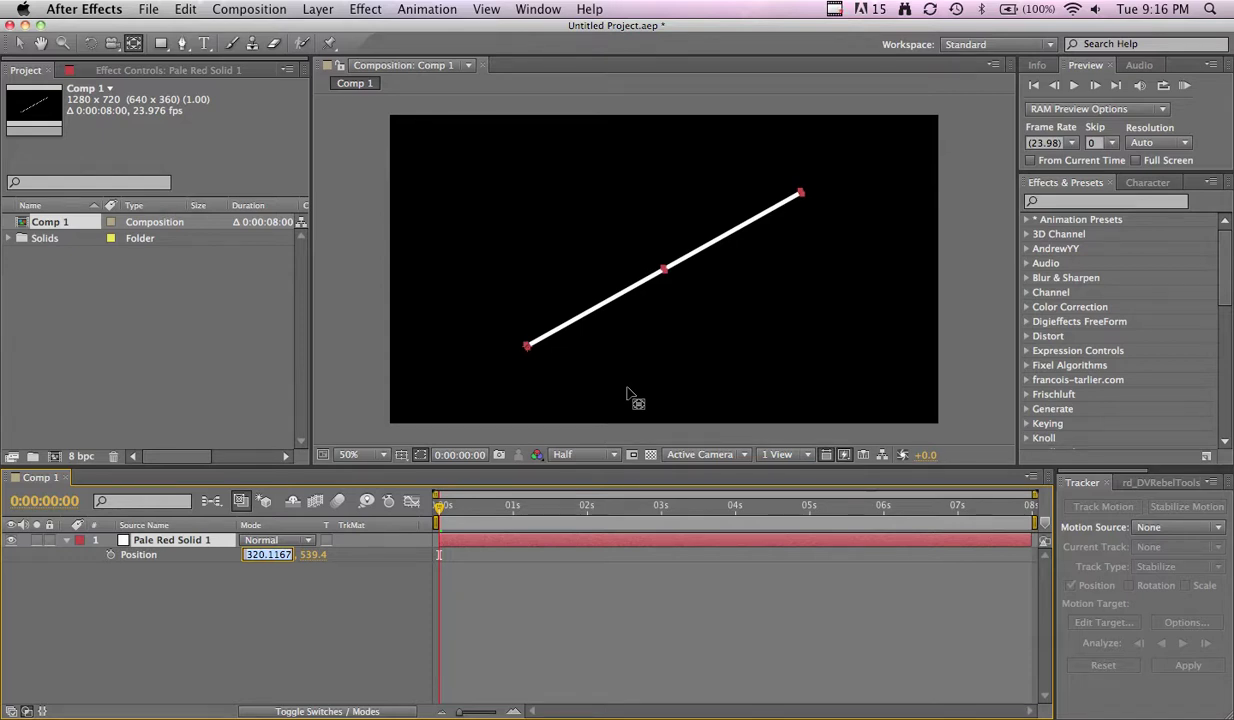
{"action": "type", "text": "1280/2"}
{"action": "left_click", "coordinate": [303, 623]}
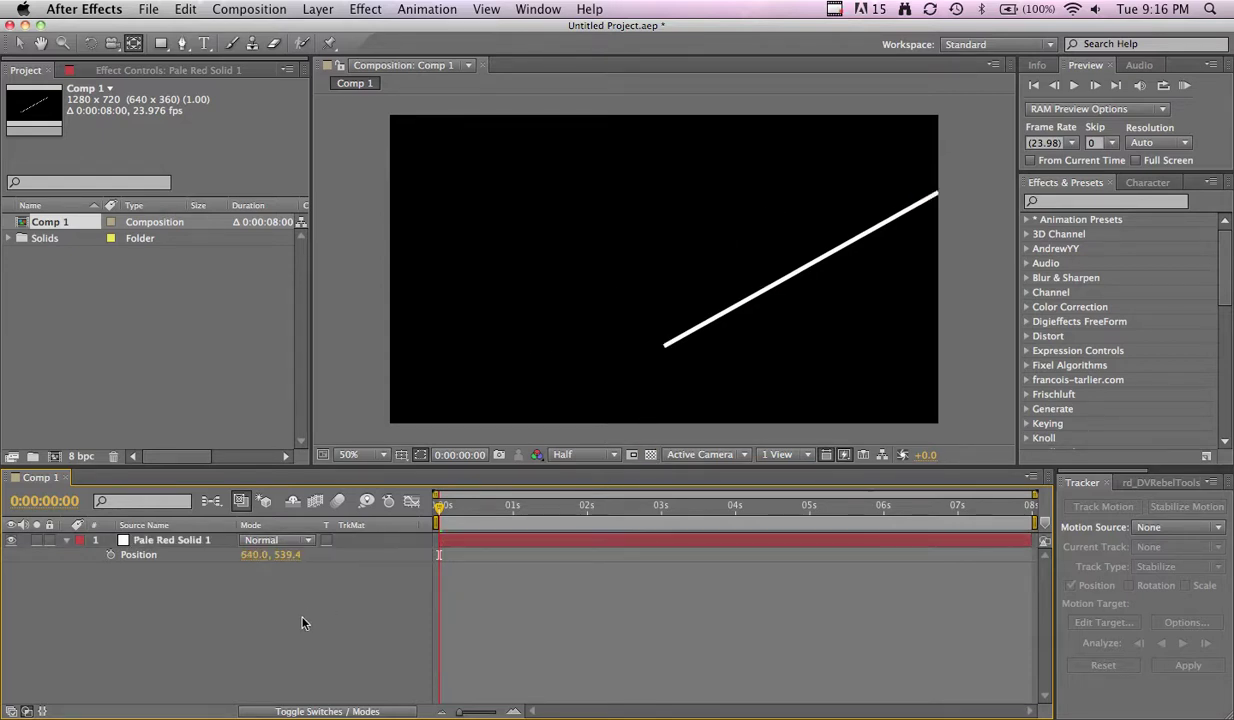
{"action": "left_click", "coordinate": [295, 556]}
{"action": "type", "text": "720/2"}
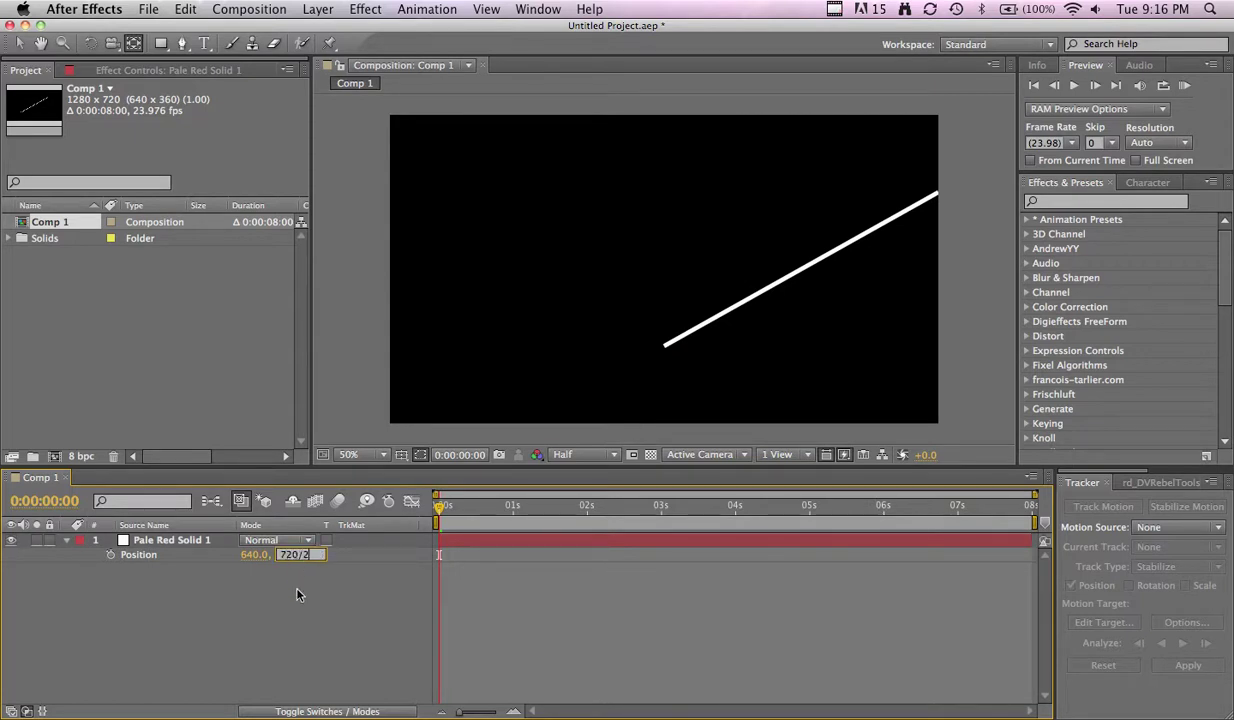
{"action": "left_click", "coordinate": [296, 597]}
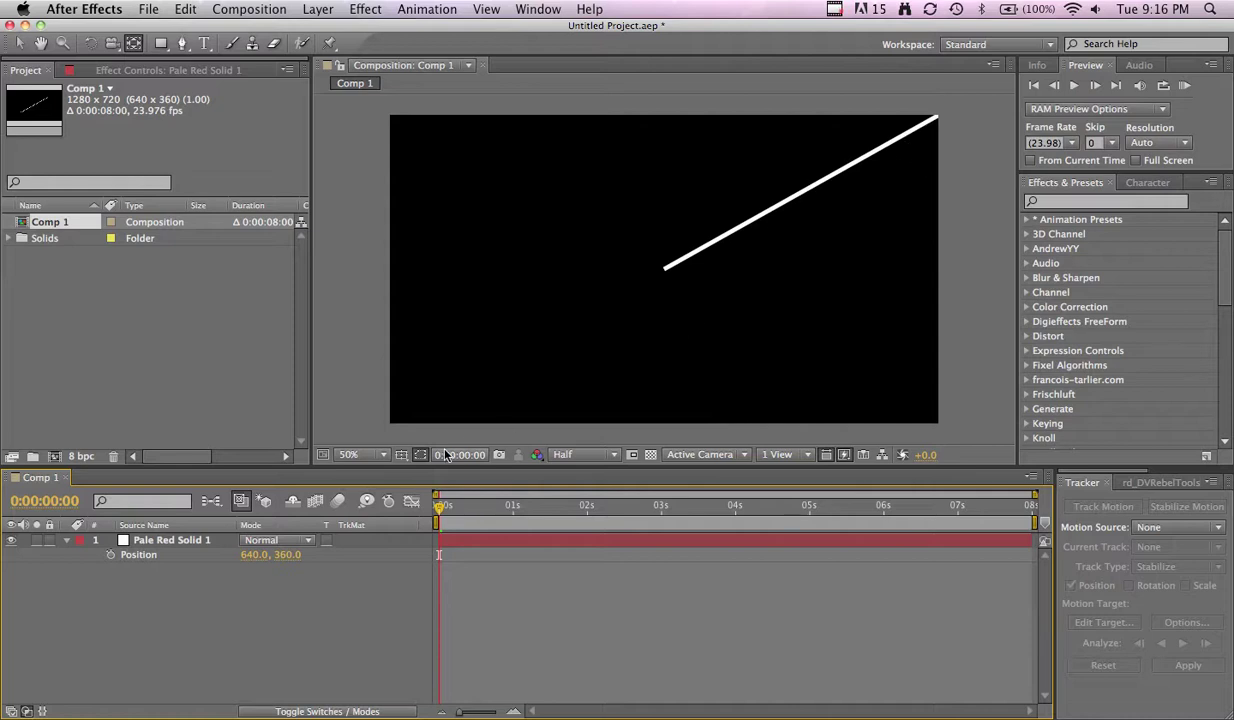
{"action": "left_click", "coordinate": [203, 541]}
- Try rotating the line layer by hand around the comp centre, then undo it
{"action": "key", "text": "w"}
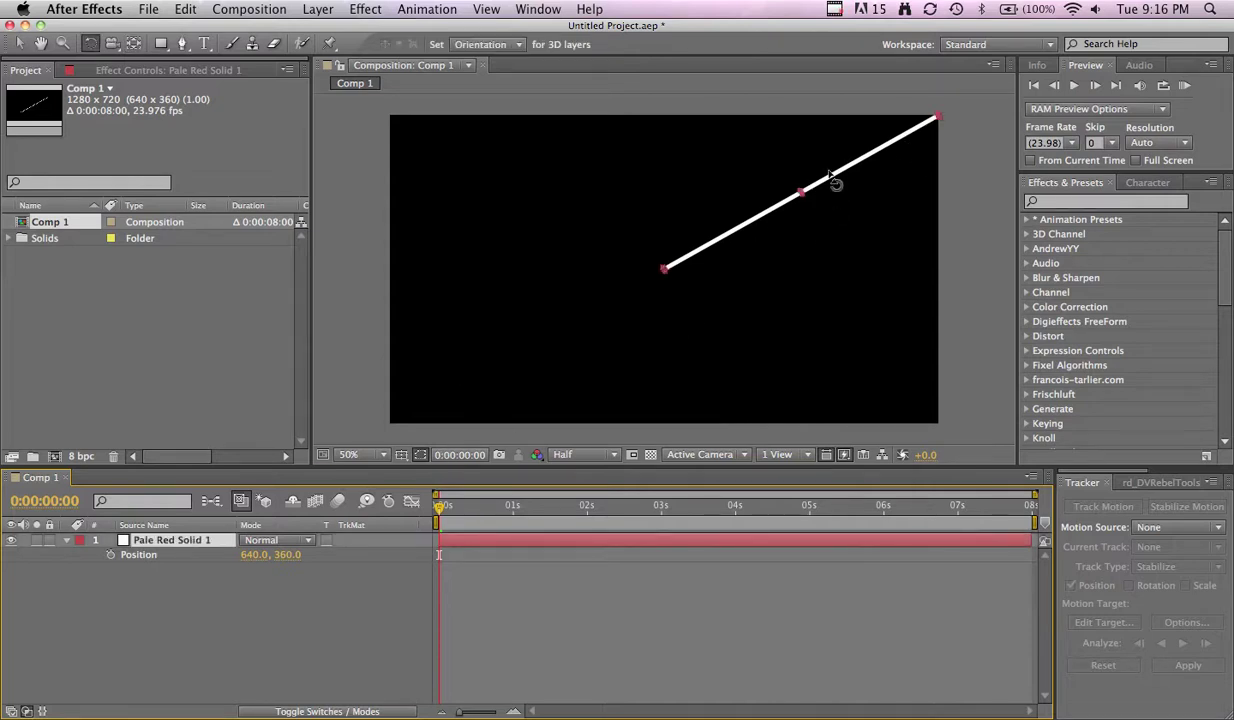
{"action": "left_click", "coordinate": [838, 193]}
{"action": "left_click_drag", "start_coordinate": [832, 187], "coordinate": [799, 317]}
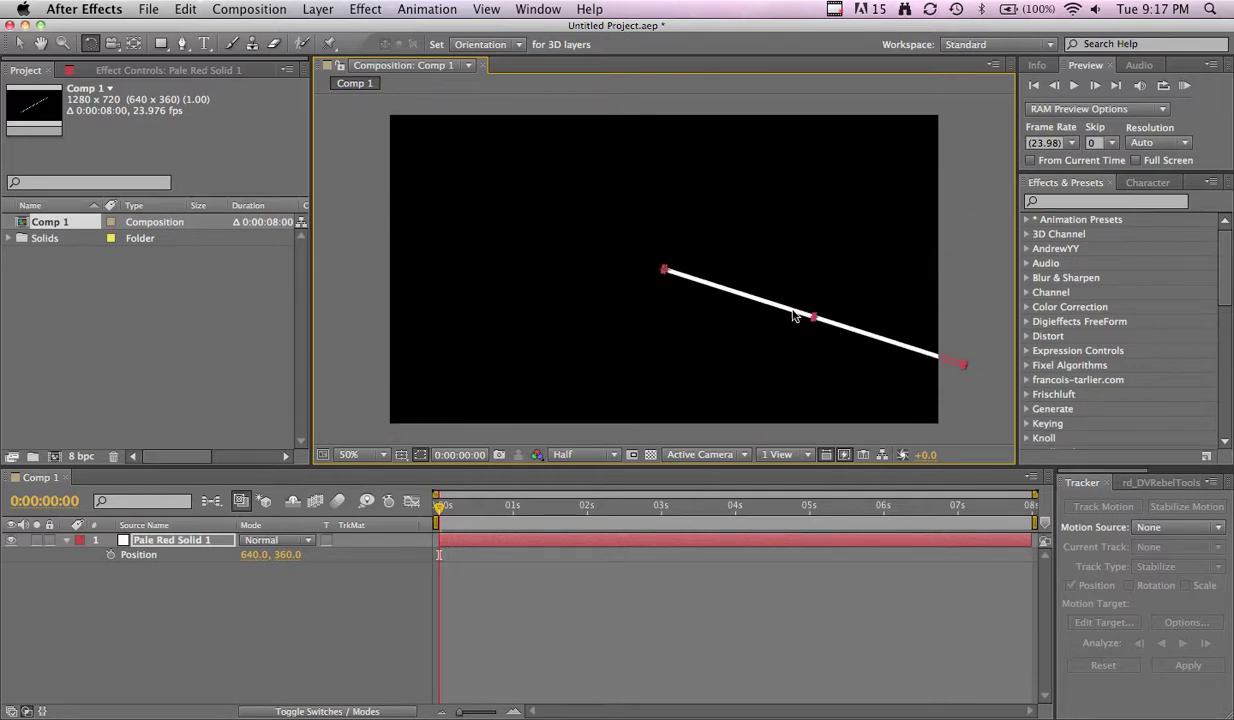
{"action": "key", "text": "super+z"}
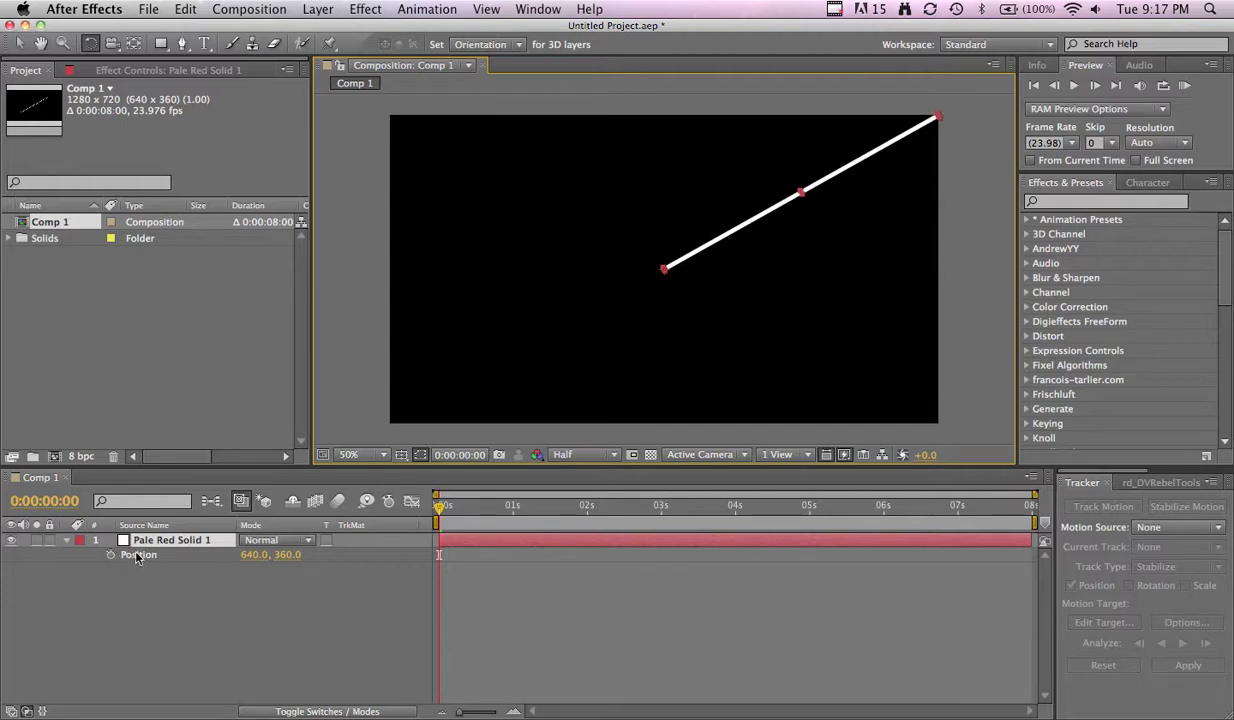
- Drive the line's Rotation with the expression time*5000 and scrub early frames to check the spin
{"action": "key", "text": "r"}
{"action": "left_click", "coordinate": [110, 555], "text": "alt"}
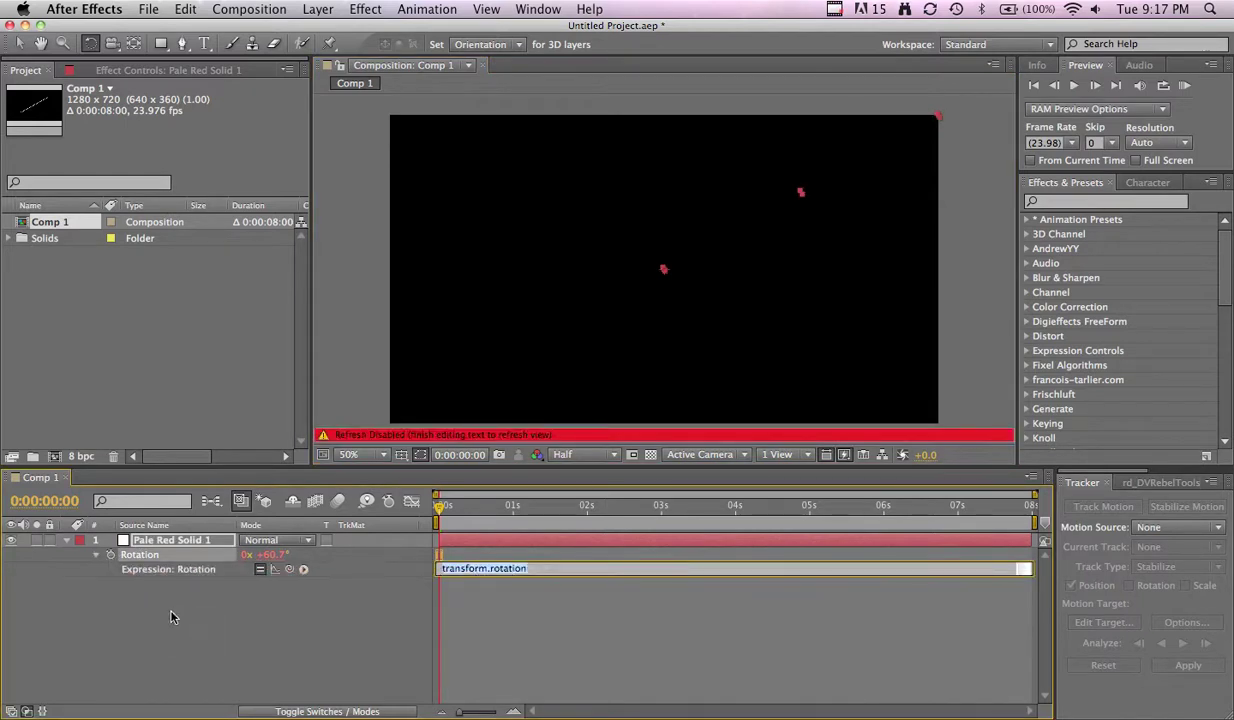
{"action": "type", "text": "time*5"}
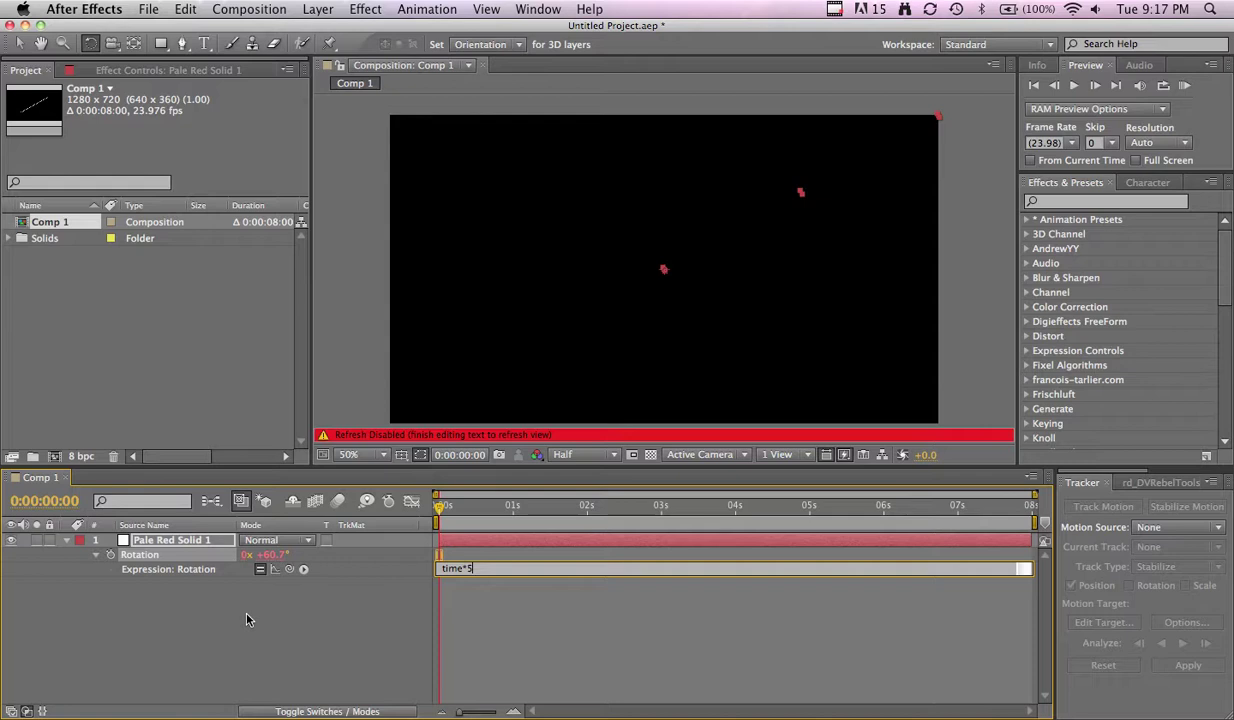
{"action": "type", "text": "000"}
{"action": "key", "text": "KP_Enter"}
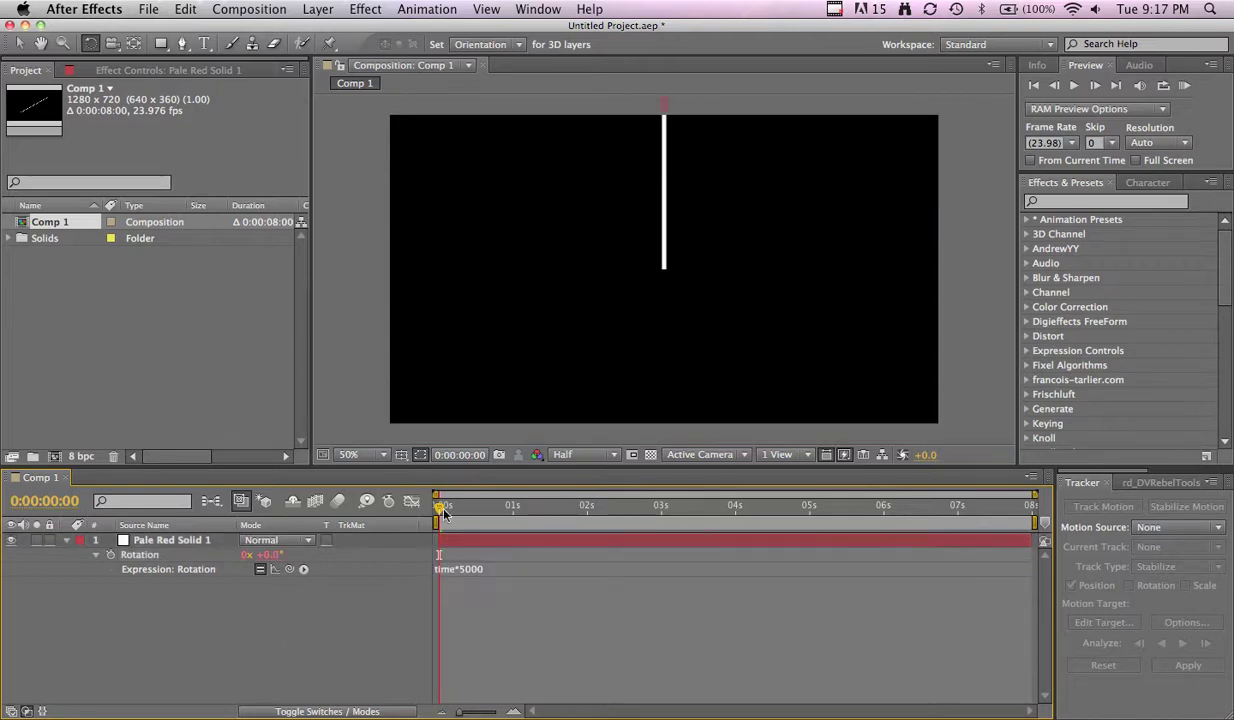
{"action": "left_click_drag", "start_coordinate": [457, 512], "coordinate": [423, 488]}
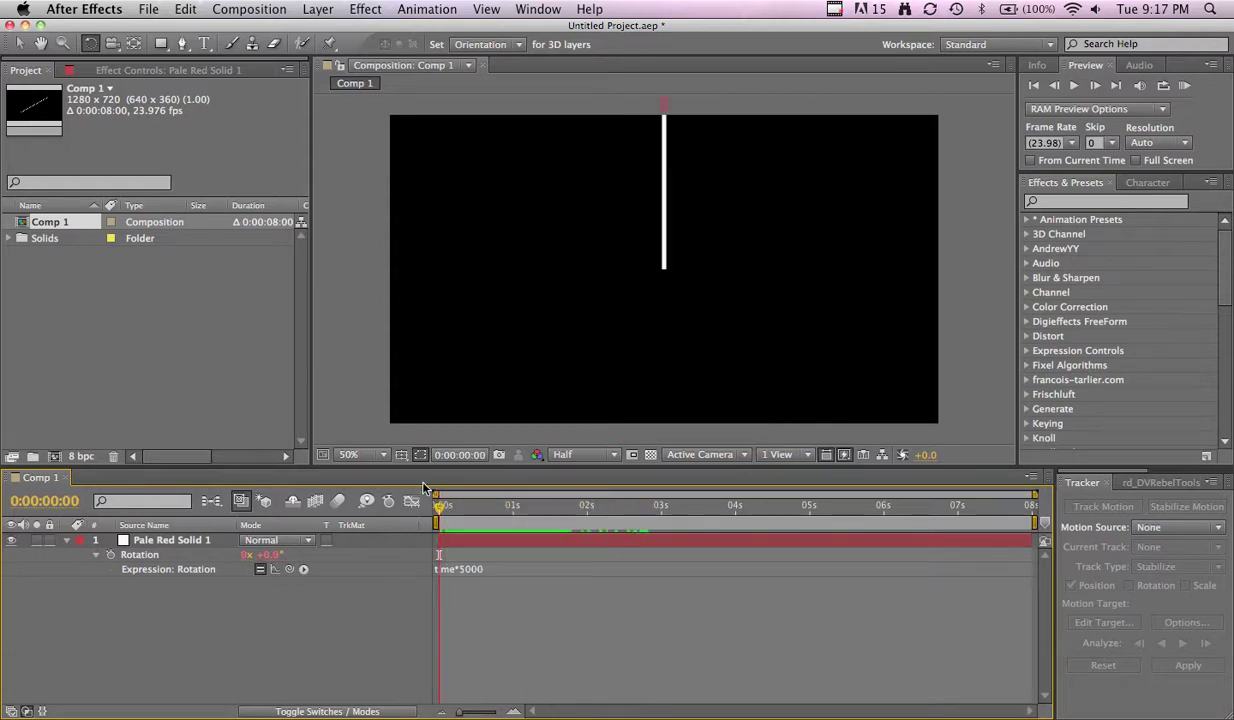
- Search Effects & Presets for 'grid' and apply Generate > Grid to the Pale Red Solid 1 layer
{"action": "left_click", "coordinate": [67, 542]}
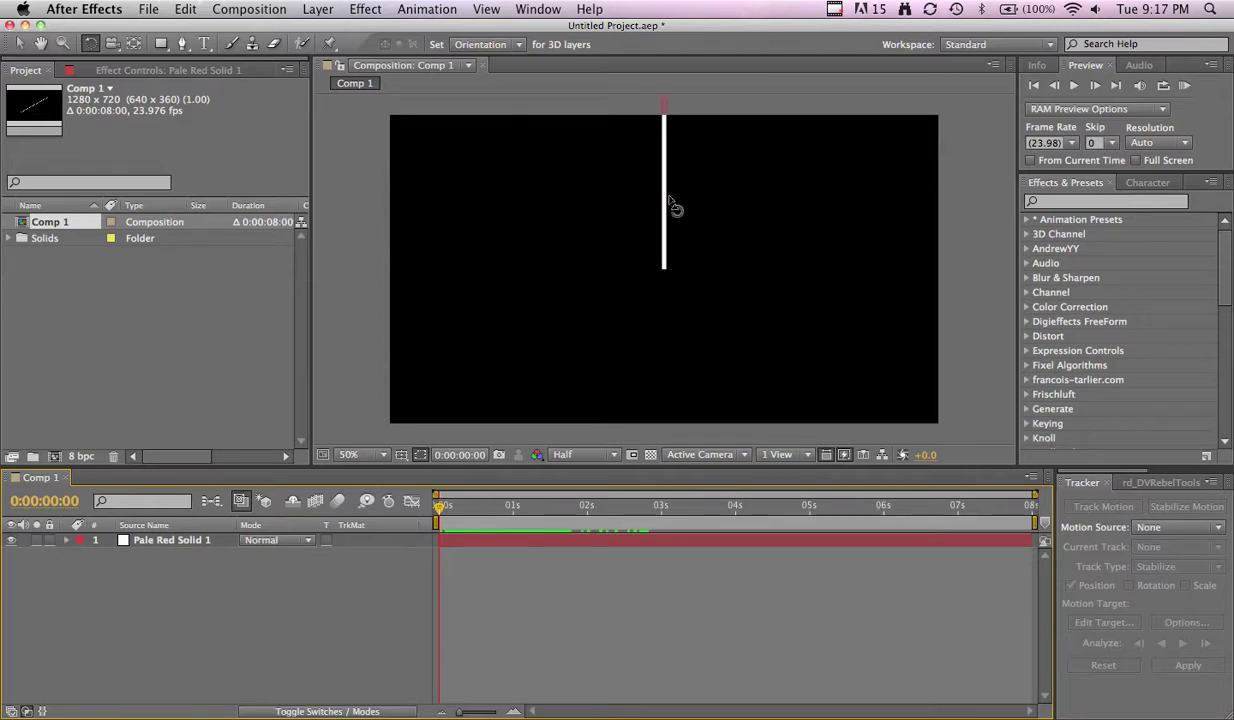
{"action": "left_click_drag", "start_coordinate": [440, 508], "coordinate": [447, 508]}
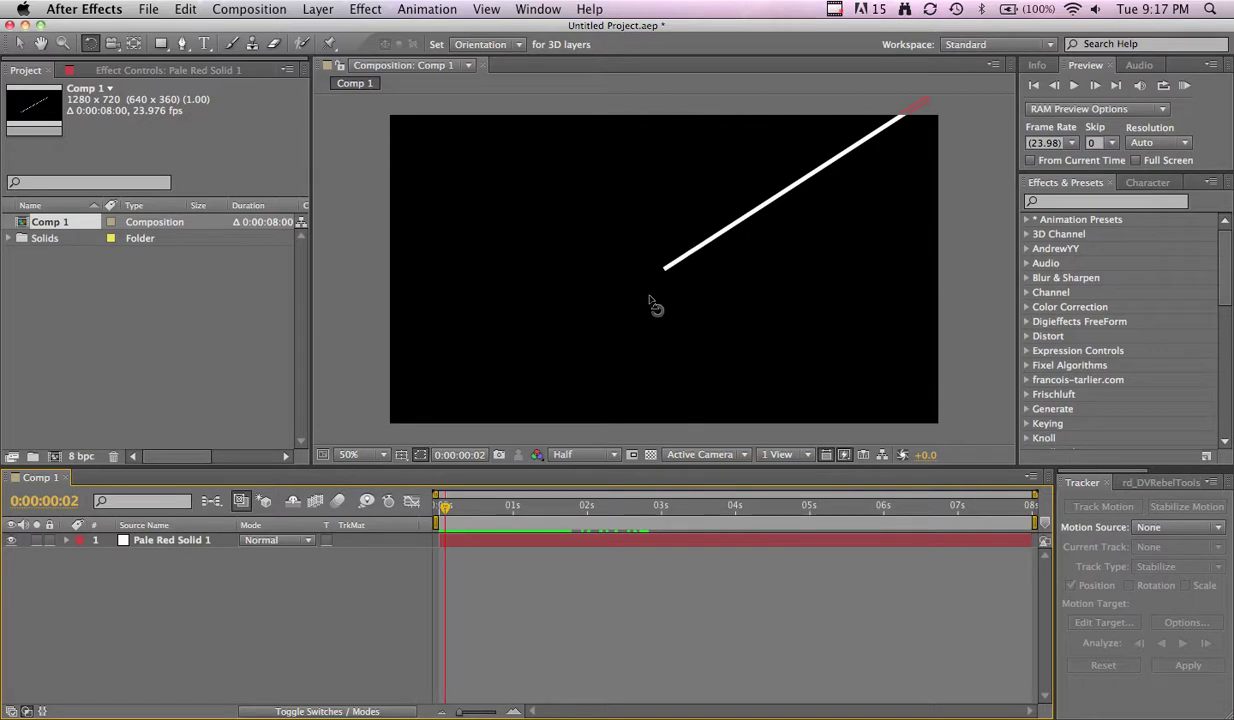
{"action": "left_click", "coordinate": [191, 526]}
{"action": "left_click", "coordinate": [145, 538]}
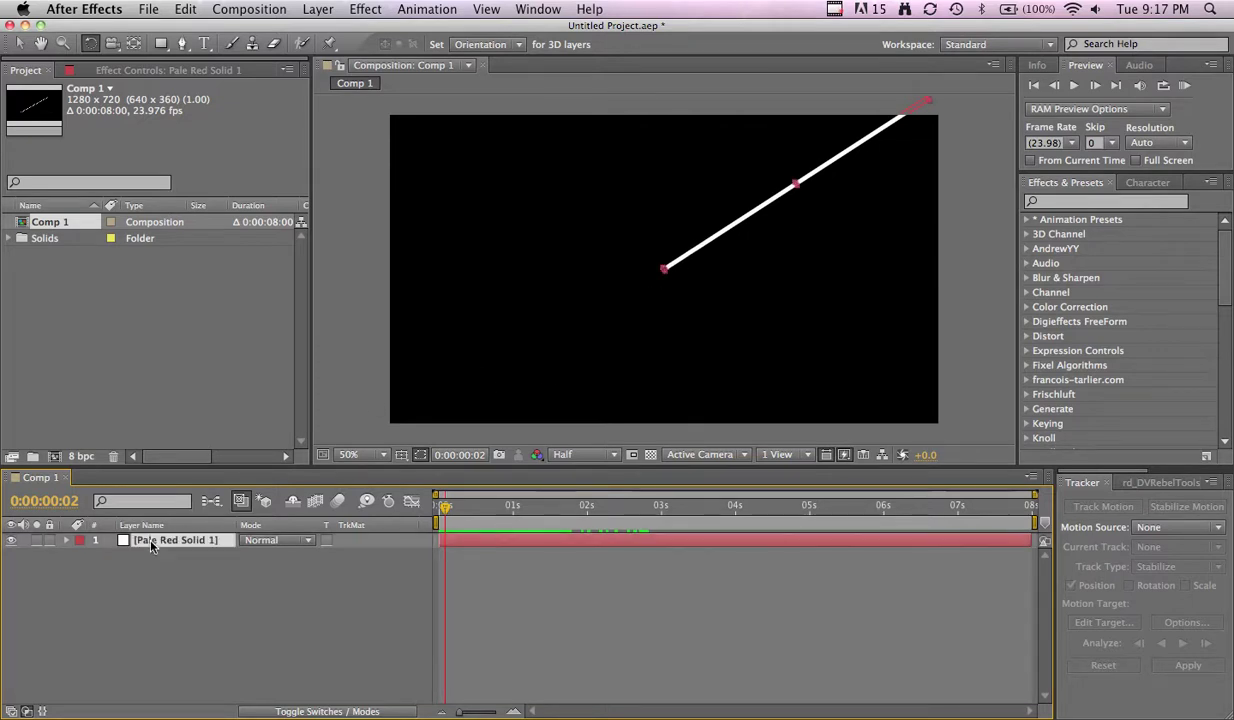
{"action": "left_click", "coordinate": [150, 71]}
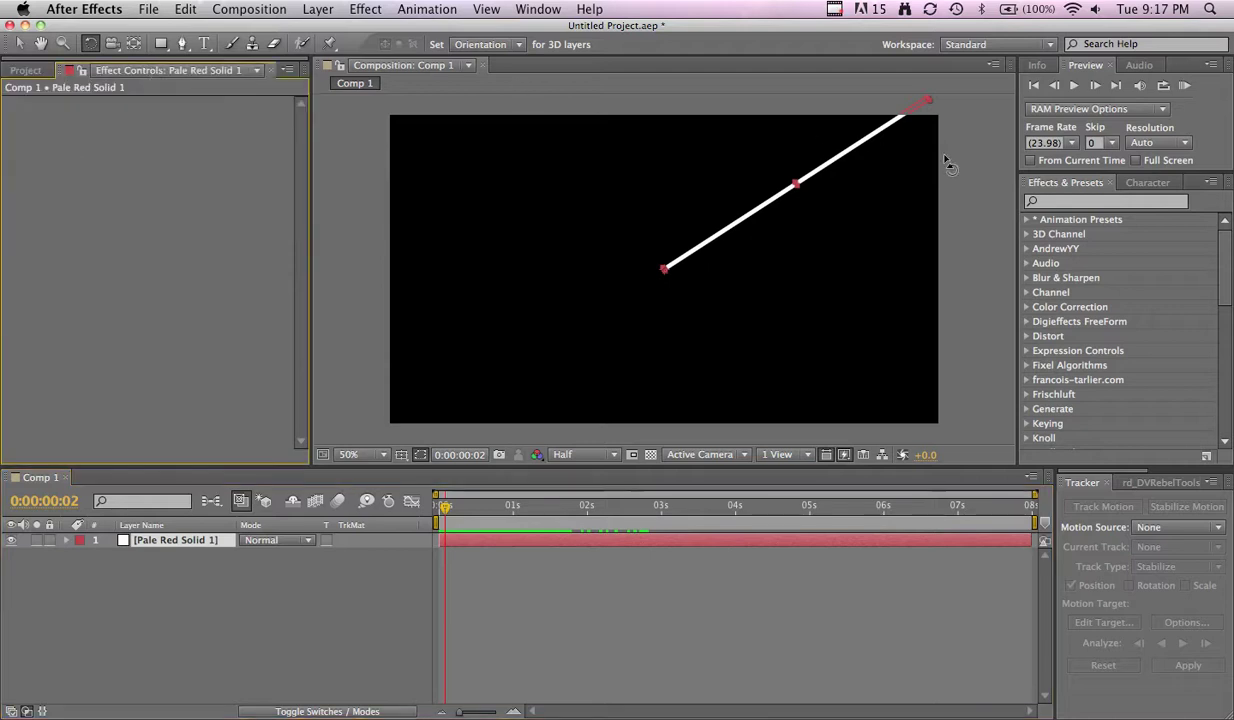
{"action": "left_click", "coordinate": [1062, 203]}
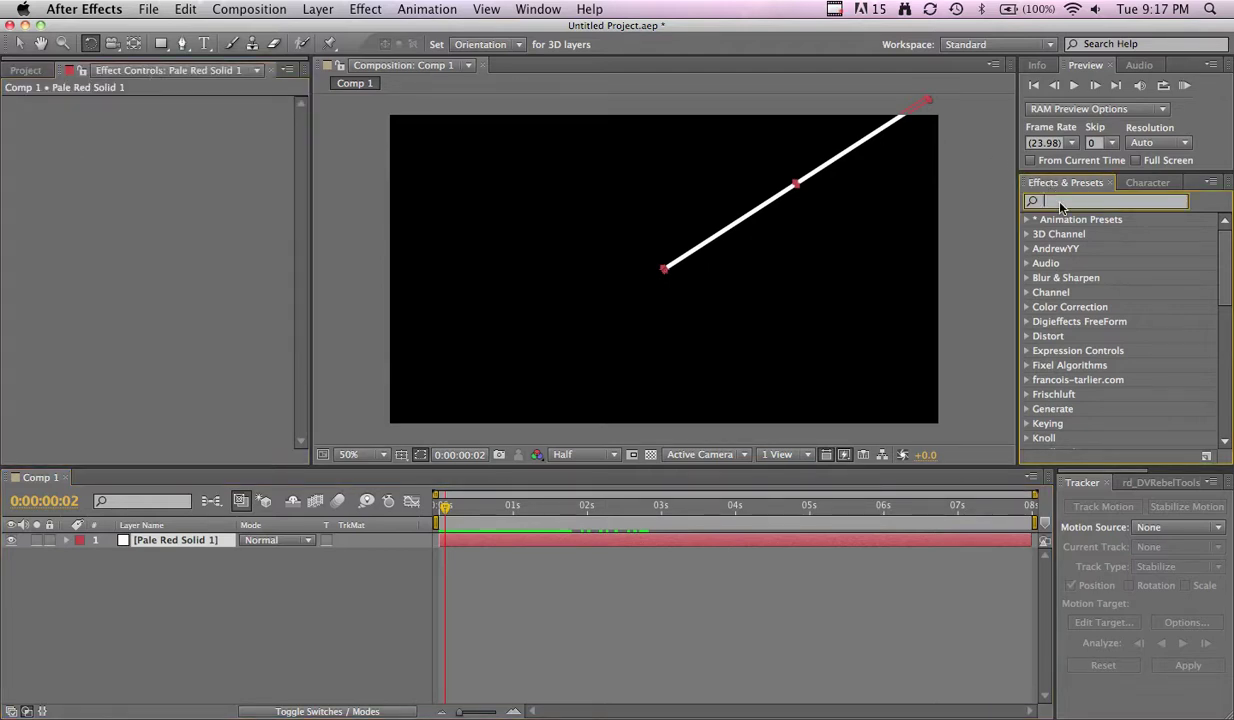
{"action": "type", "text": "gri"}
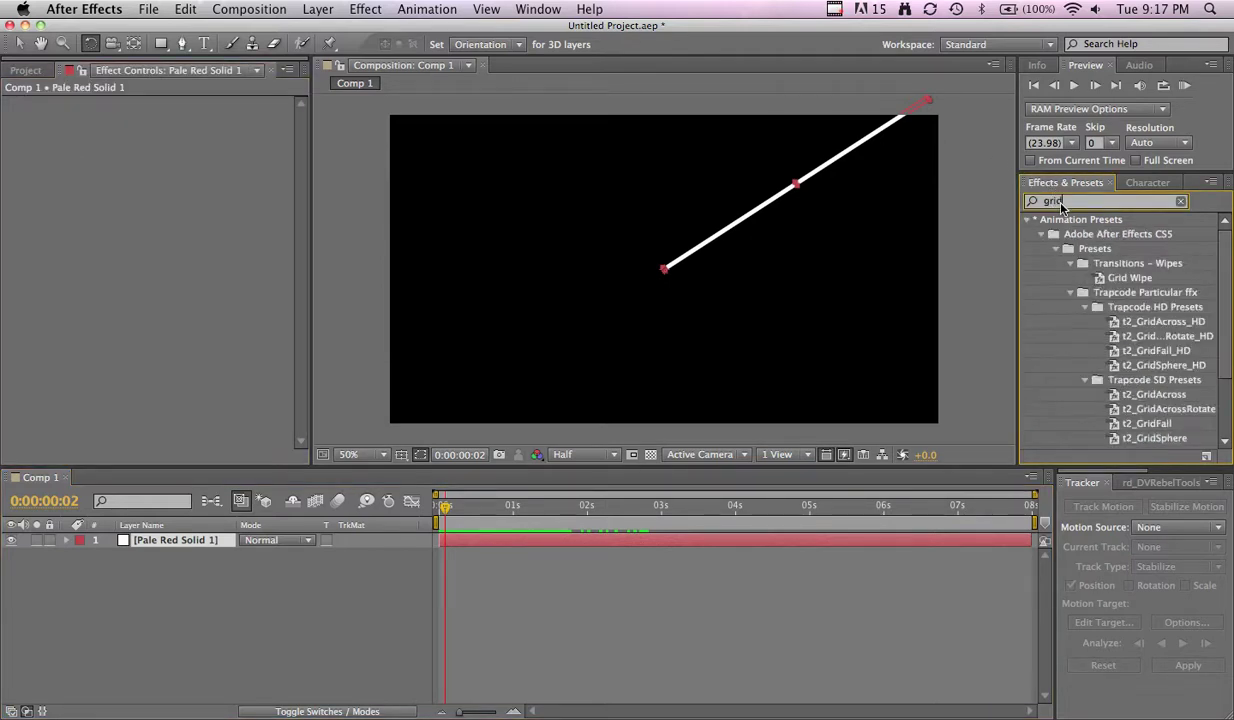
{"action": "type", "text": "d"}
{"action": "scroll", "coordinate": [1080, 305], "scroll_direction": "down", "scroll_amount": 3}
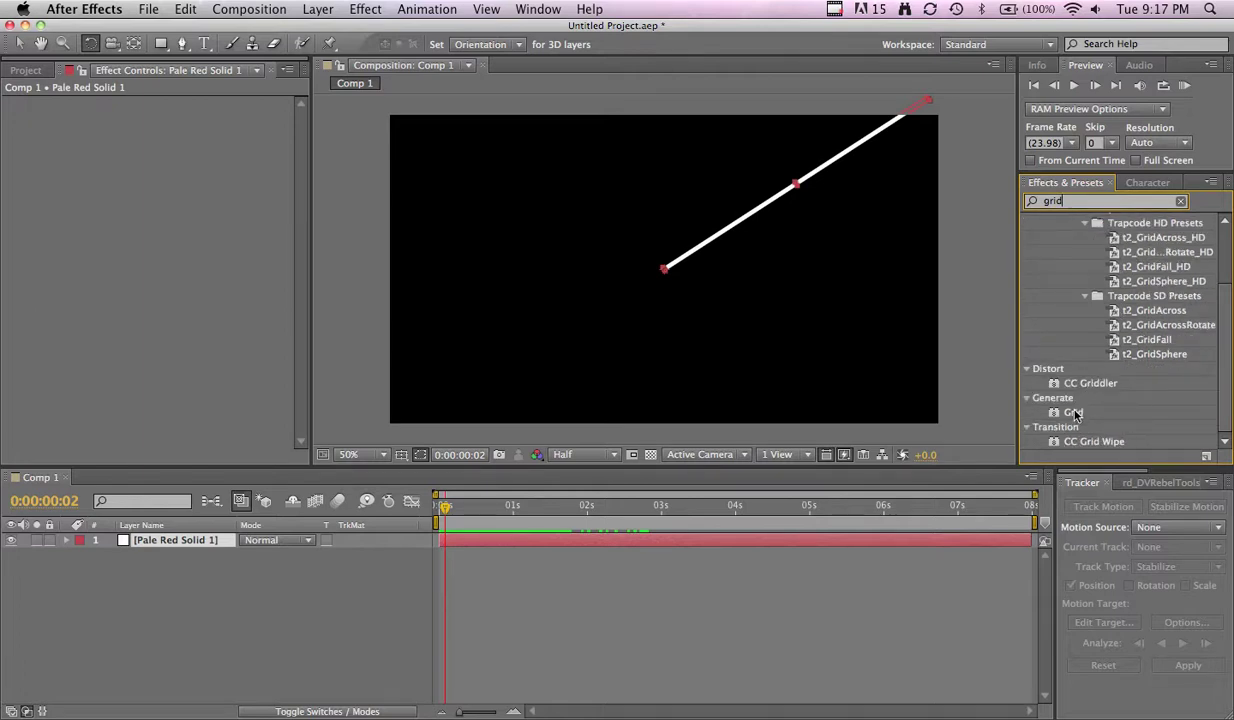
{"action": "left_click_drag", "start_coordinate": [1072, 412], "coordinate": [126, 275]}
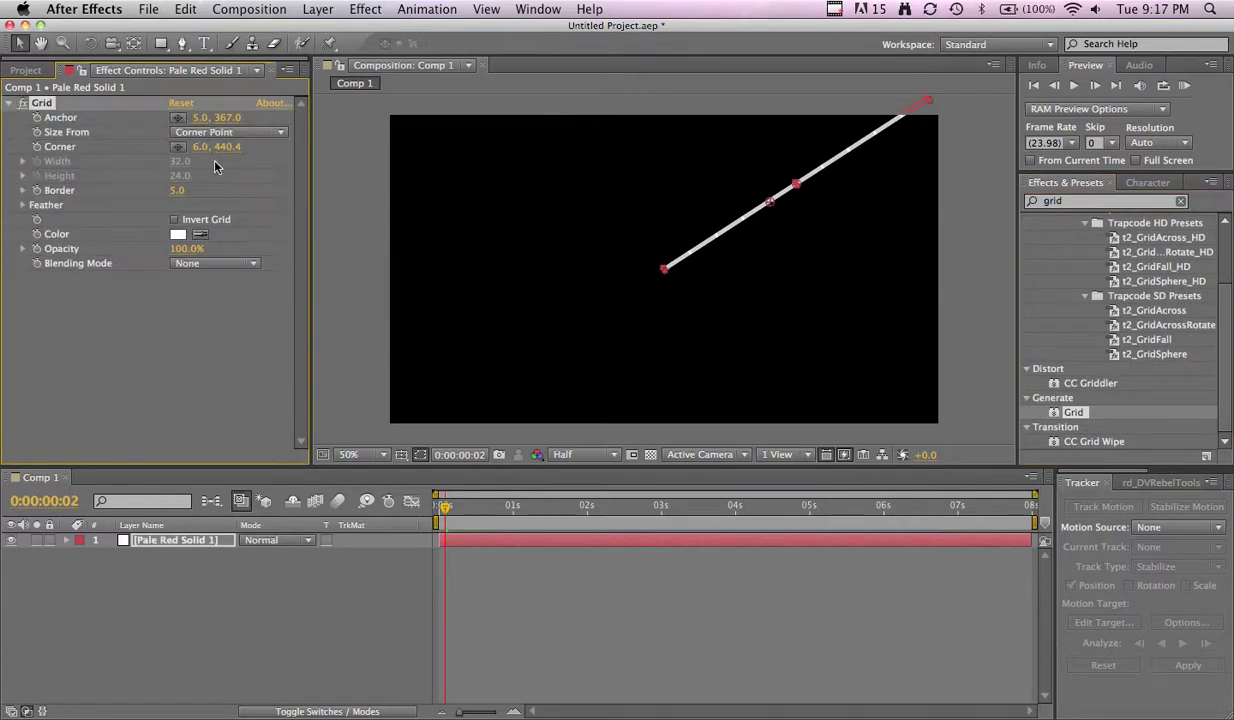
- Make the grid colour red and set Size From to Width & Height Sliders
{"action": "left_click", "coordinate": [178, 234]}
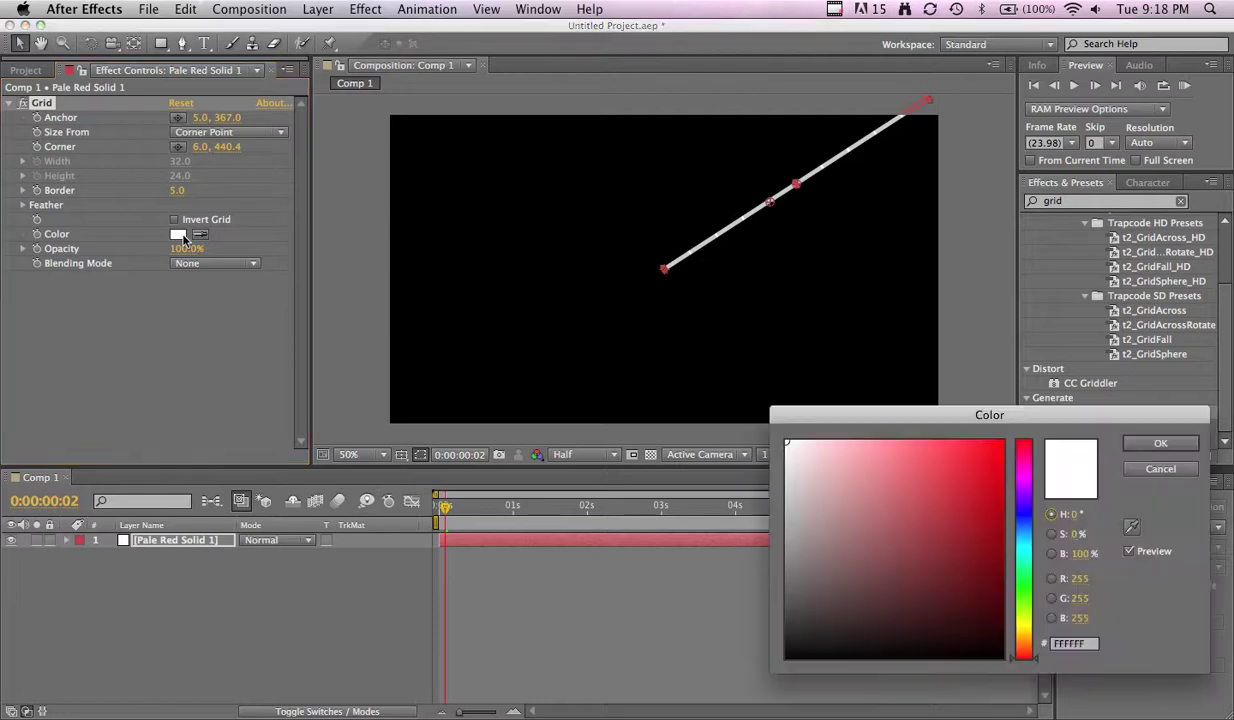
{"action": "mouse_move", "coordinate": [972, 545]}
{"action": "left_mouse_down"}
{"action": "mouse_move", "coordinate": [1048, 479]}
{"action": "mouse_move", "coordinate": [1022, 430]}
{"action": "left_mouse_up"}
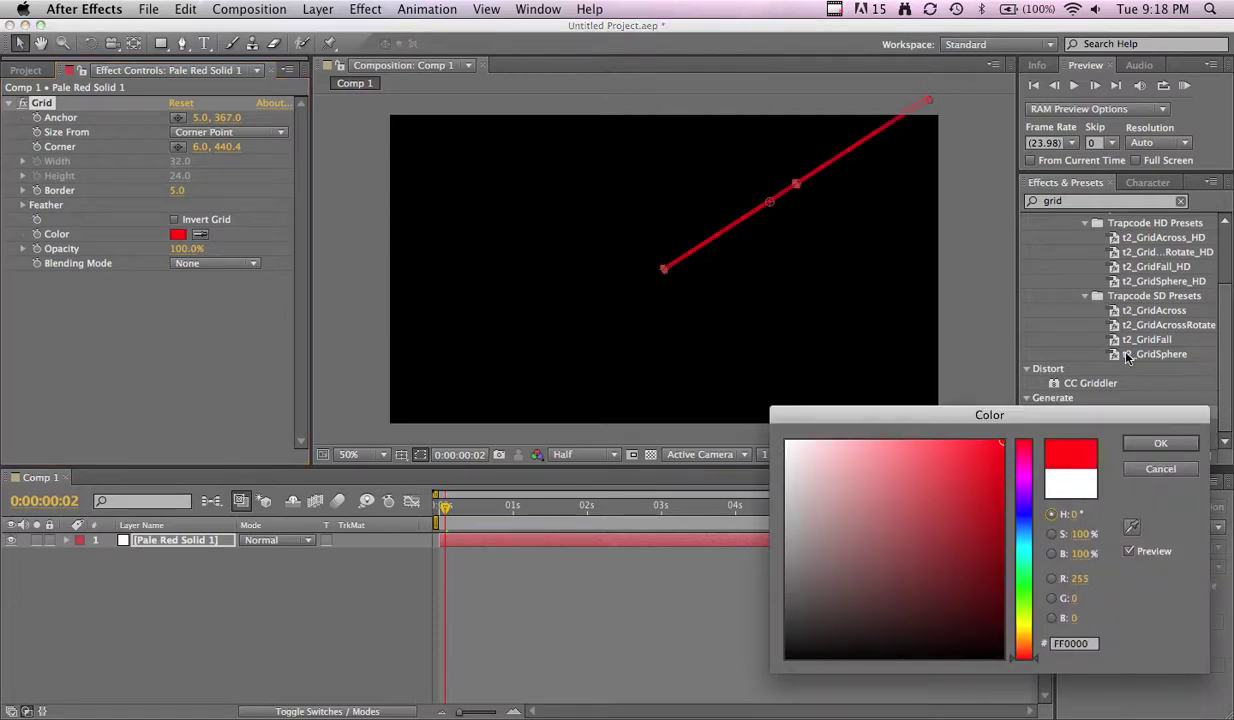
{"action": "left_click", "coordinate": [1158, 443]}
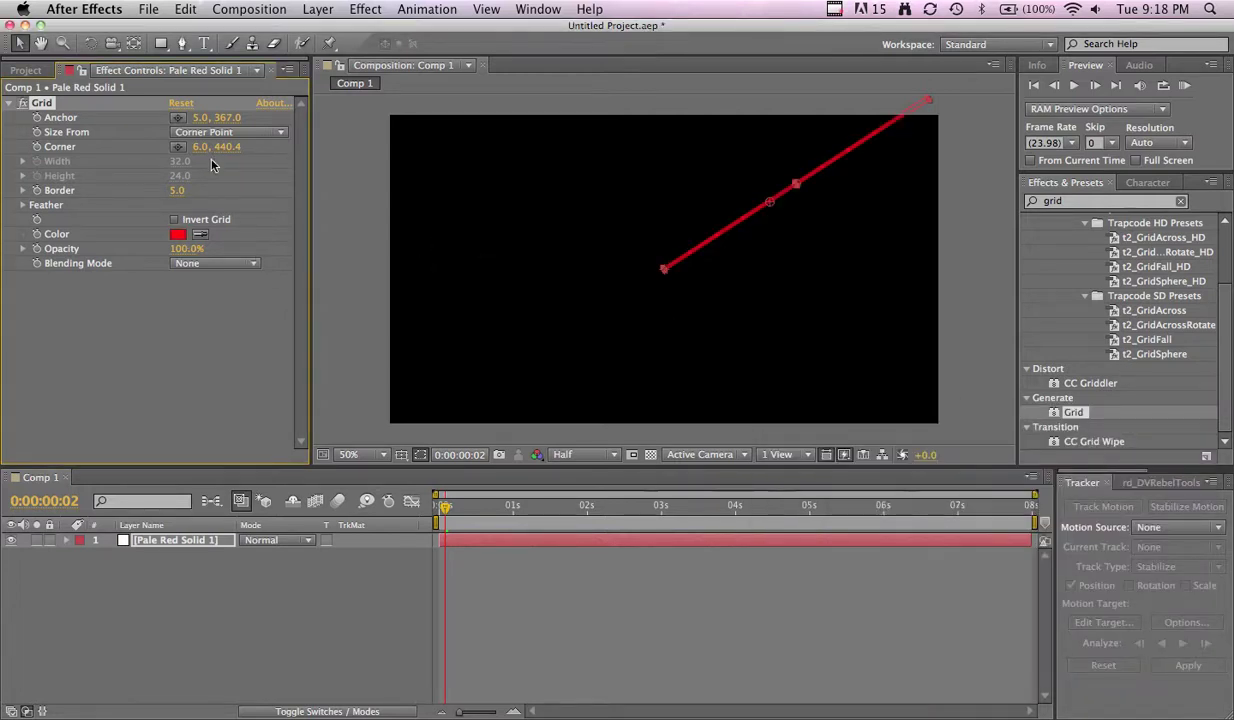
{"action": "left_click", "coordinate": [184, 132]}
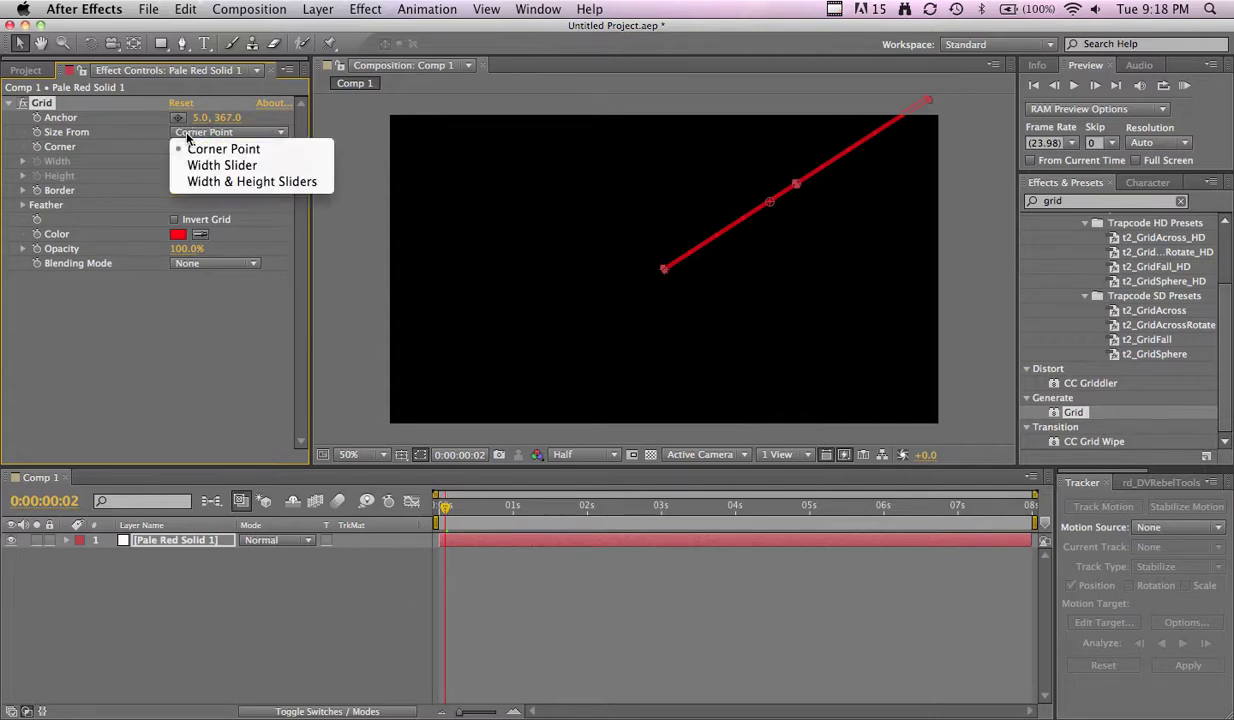
{"action": "left_click", "coordinate": [210, 183]}
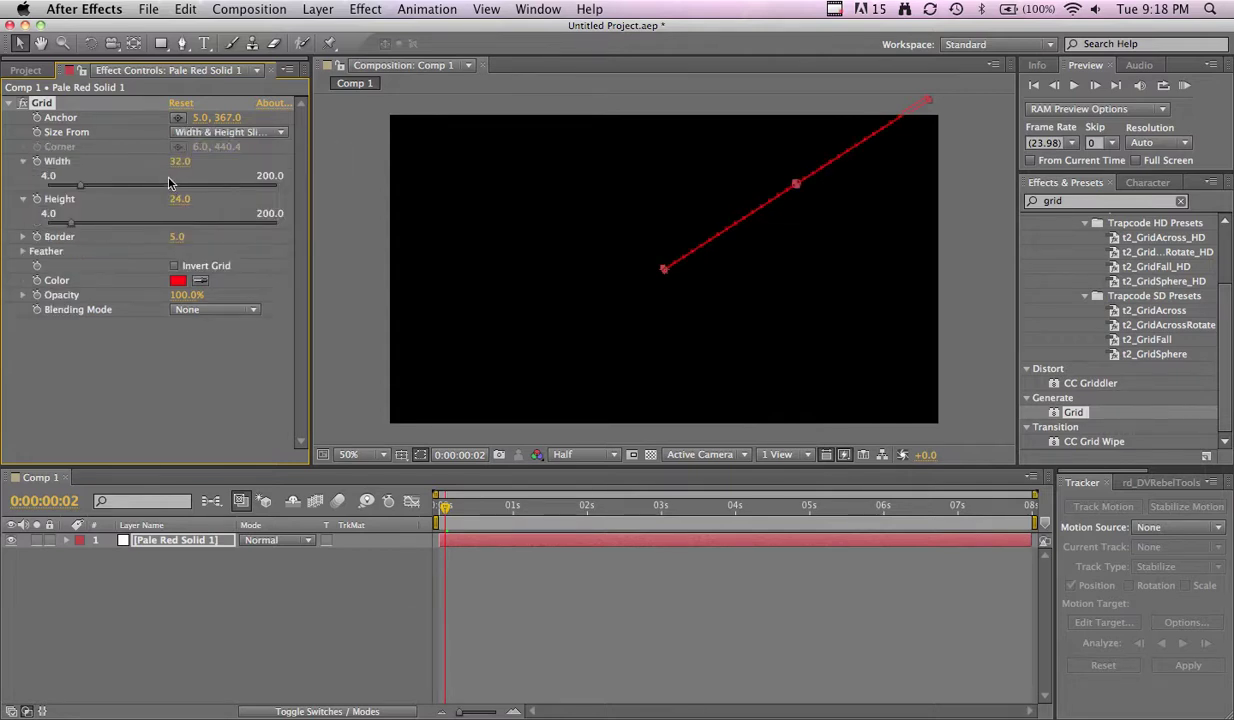
- Set the grid to Width 1225, Height 87, Border 6, and move its anchor away from the line
{"action": "left_click_drag", "start_coordinate": [179, 161], "coordinate": [414, 188]}
{"action": "left_click_drag", "start_coordinate": [179, 200], "coordinate": [281, 213]}
{"action": "left_click_drag", "start_coordinate": [177, 237], "coordinate": [161, 240]}
{"action": "left_click_drag", "start_coordinate": [193, 199], "coordinate": [176, 237]}
{"action": "left_click_drag", "start_coordinate": [183, 161], "coordinate": [377, 165]}
{"action": "key", "text": "comma"}
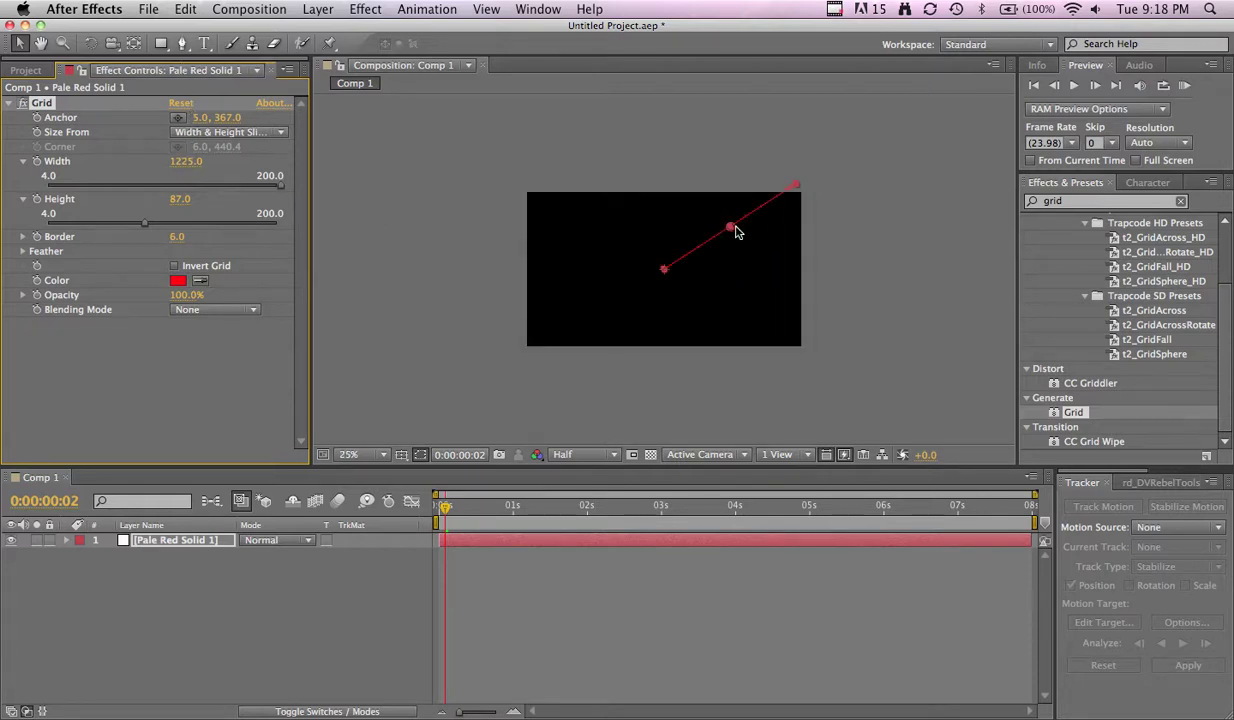
{"action": "left_click_drag", "start_coordinate": [733, 226], "coordinate": [390, 413]}
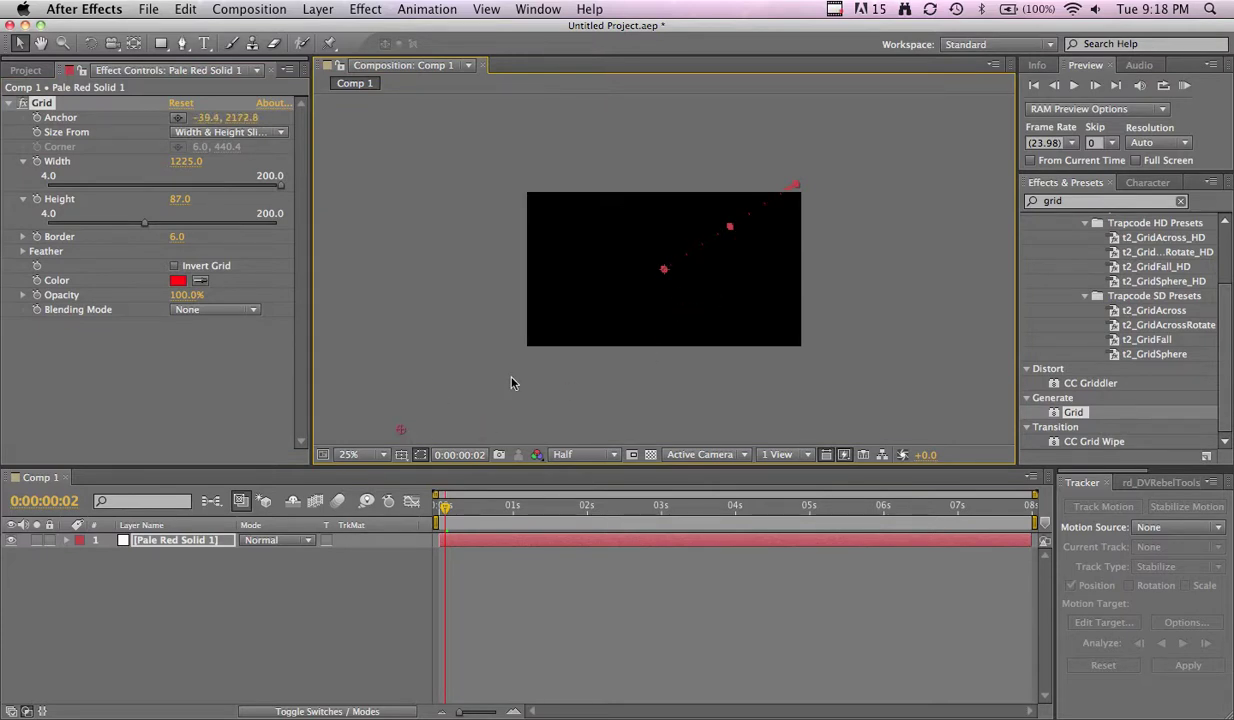
- Set the grid Border to 8, Height to 104 and Width to 2328 at 50% zoom
{"action": "key", "text": "period"}
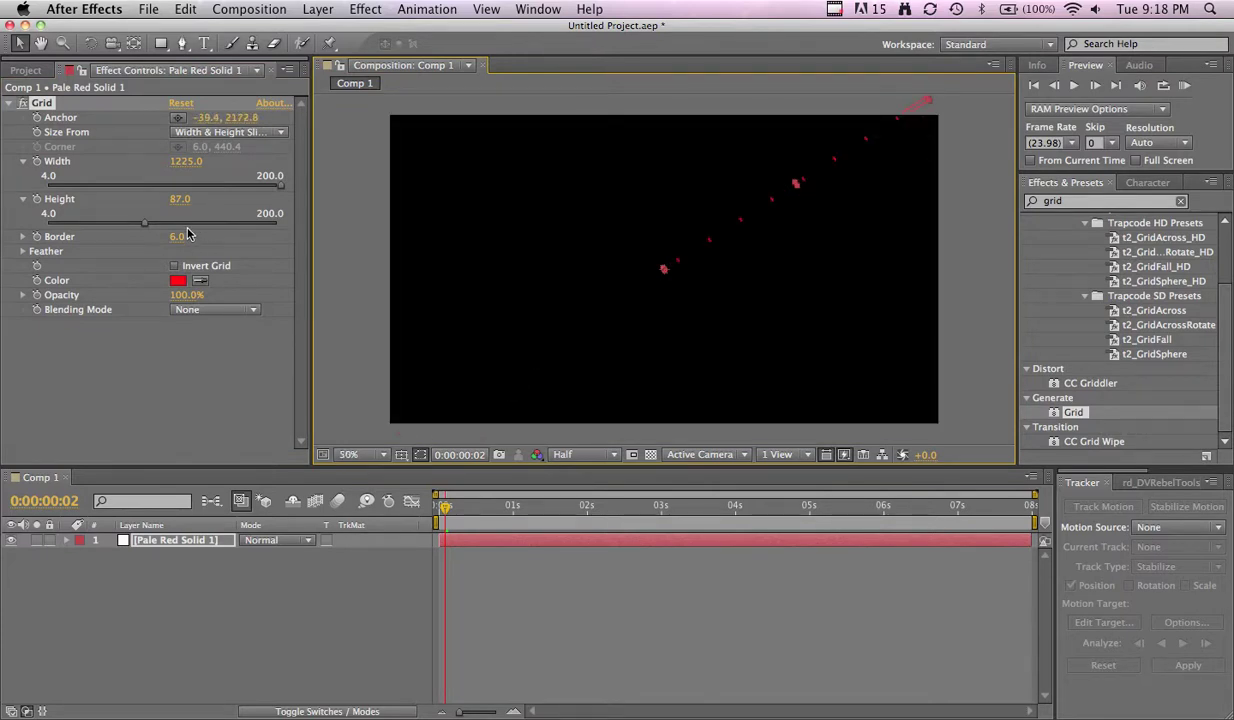
{"action": "left_click_drag", "start_coordinate": [188, 234], "coordinate": [172, 236]}
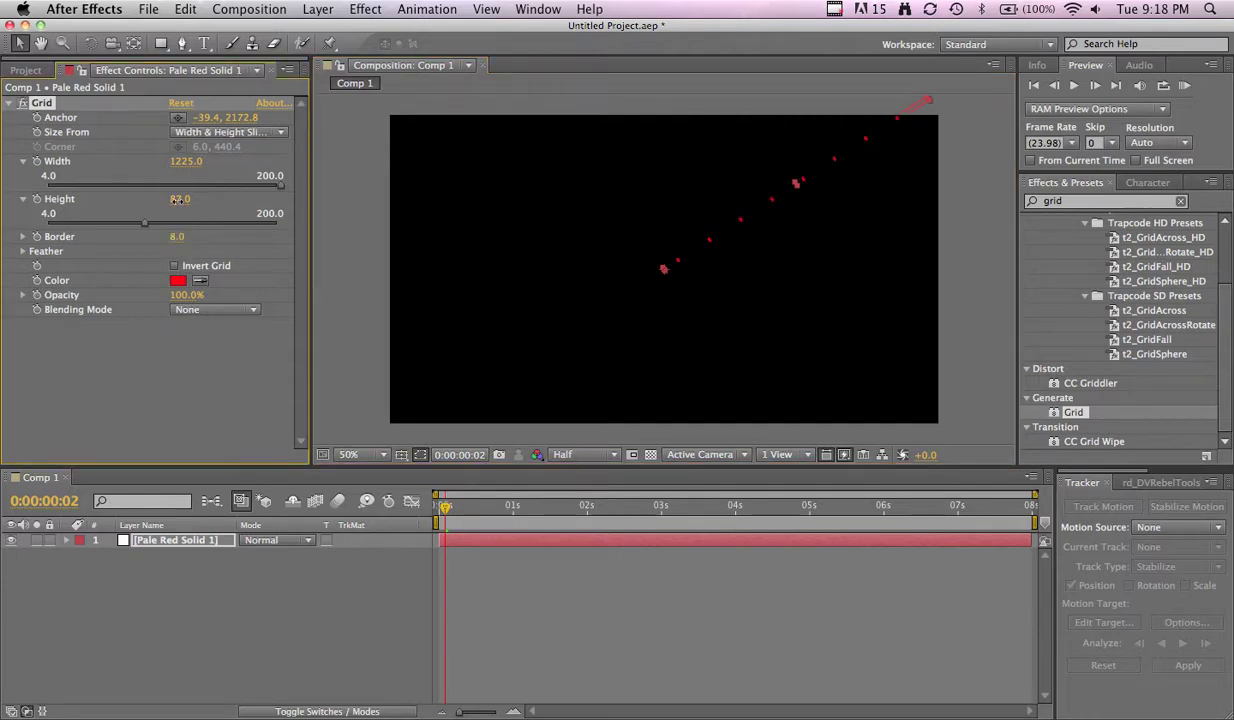
{"action": "mouse_move", "coordinate": [172, 198]}
{"action": "left_mouse_down"}
{"action": "mouse_move", "coordinate": [202, 199]}
{"action": "mouse_move", "coordinate": [186, 198]}
{"action": "left_mouse_up"}
{"action": "left_click_drag", "start_coordinate": [186, 161], "coordinate": [865, 241]}
- Drag the Grid anchor far below the comp to -35.1, 8408.1, then return to frame 0
{"action": "key", "text": "comma"}
{"action": "key", "text": "comma"}
{"action": "key", "text": "comma"}
{"action": "key", "text": "comma"}
{"action": "key", "text": "comma"}
{"action": "key", "text": "comma"}
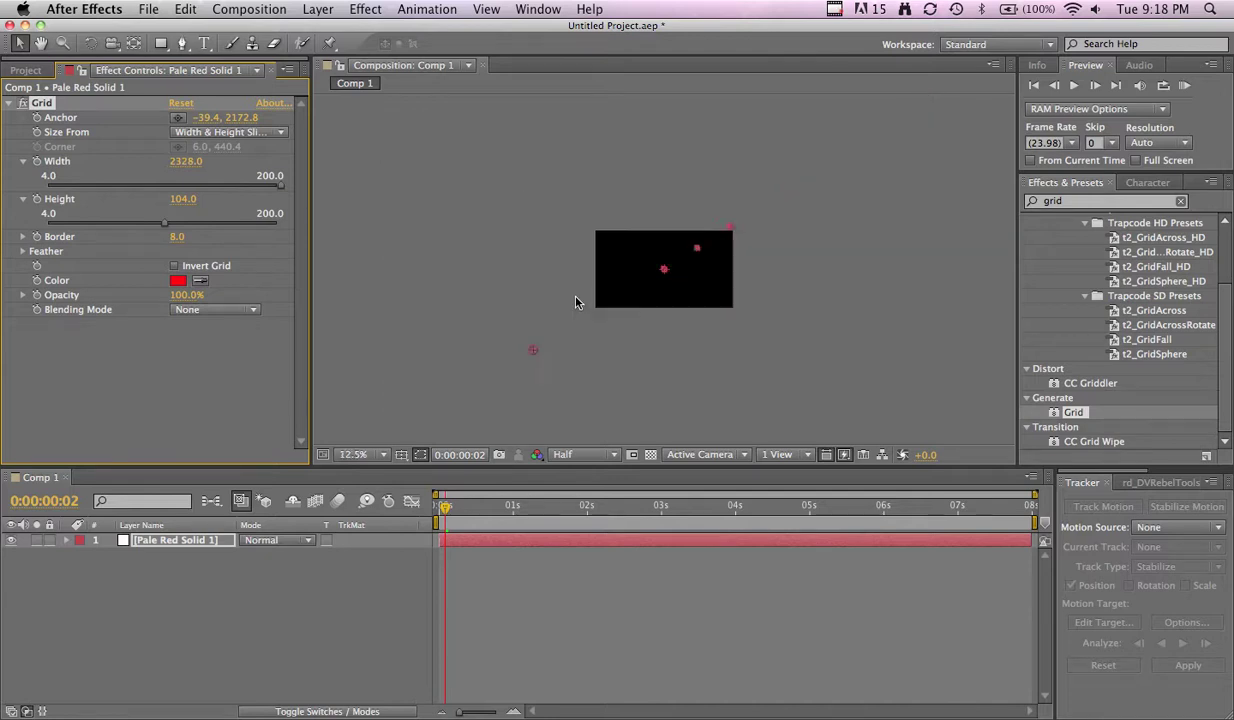
{"action": "left_click_drag", "start_coordinate": [600, 313], "coordinate": [478, 391]}
{"action": "left_click_drag", "start_coordinate": [421, 457], "coordinate": [395, 449]}
{"action": "key", "text": "comma"}
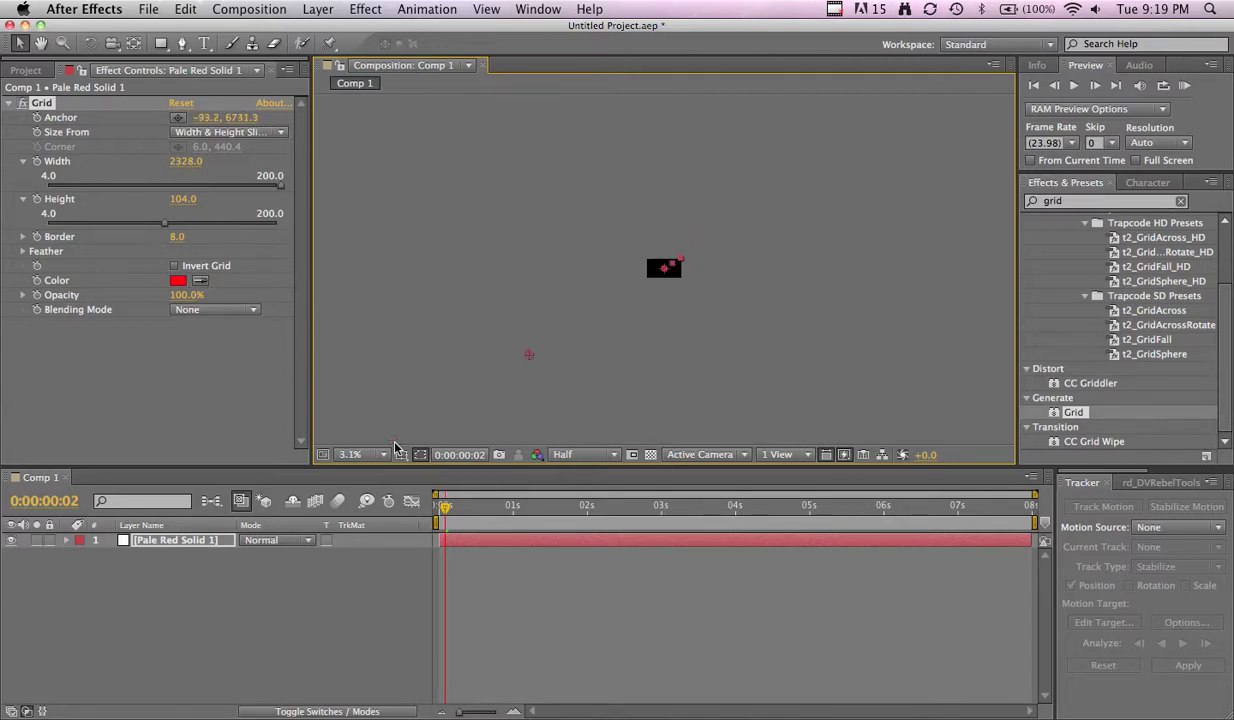
{"action": "left_click_drag", "start_coordinate": [530, 360], "coordinate": [503, 380]}
{"action": "left_click_drag", "start_coordinate": [441, 504], "coordinate": [415, 490]}
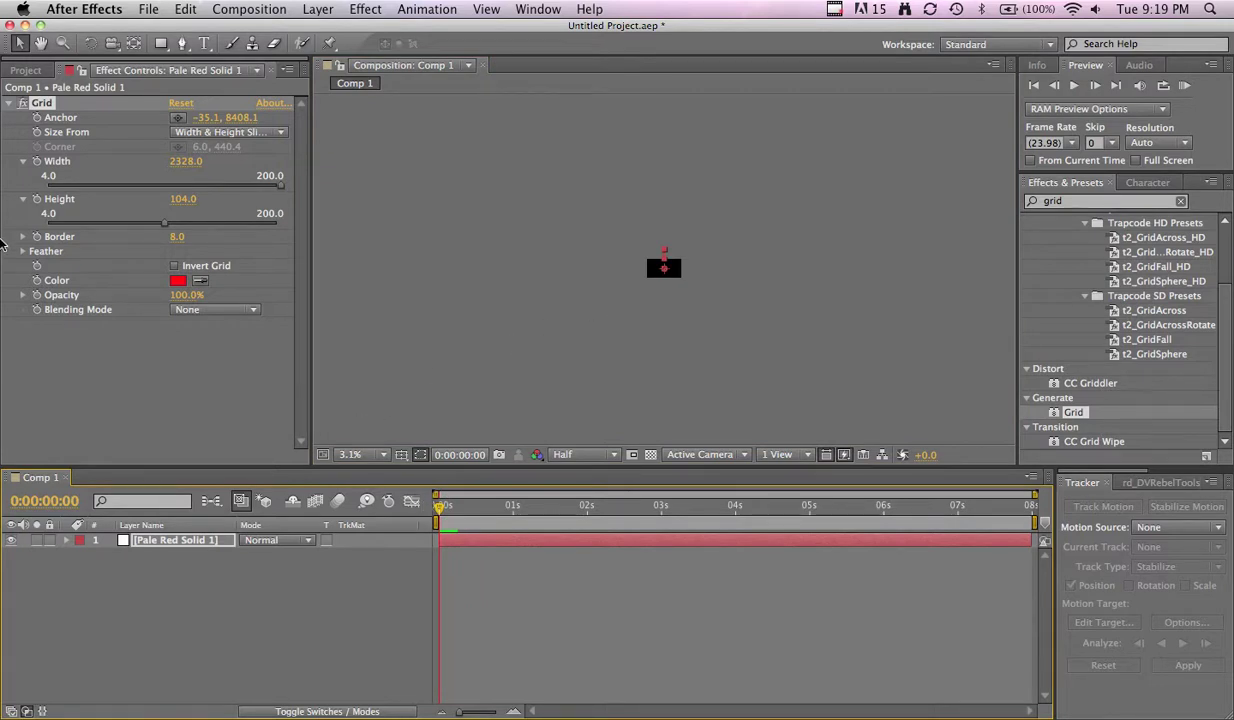
- Keyframe the Grid Anchor at frame 0 and at 0:00:07:23, then scrub to preview
{"action": "left_click", "coordinate": [75, 117]}
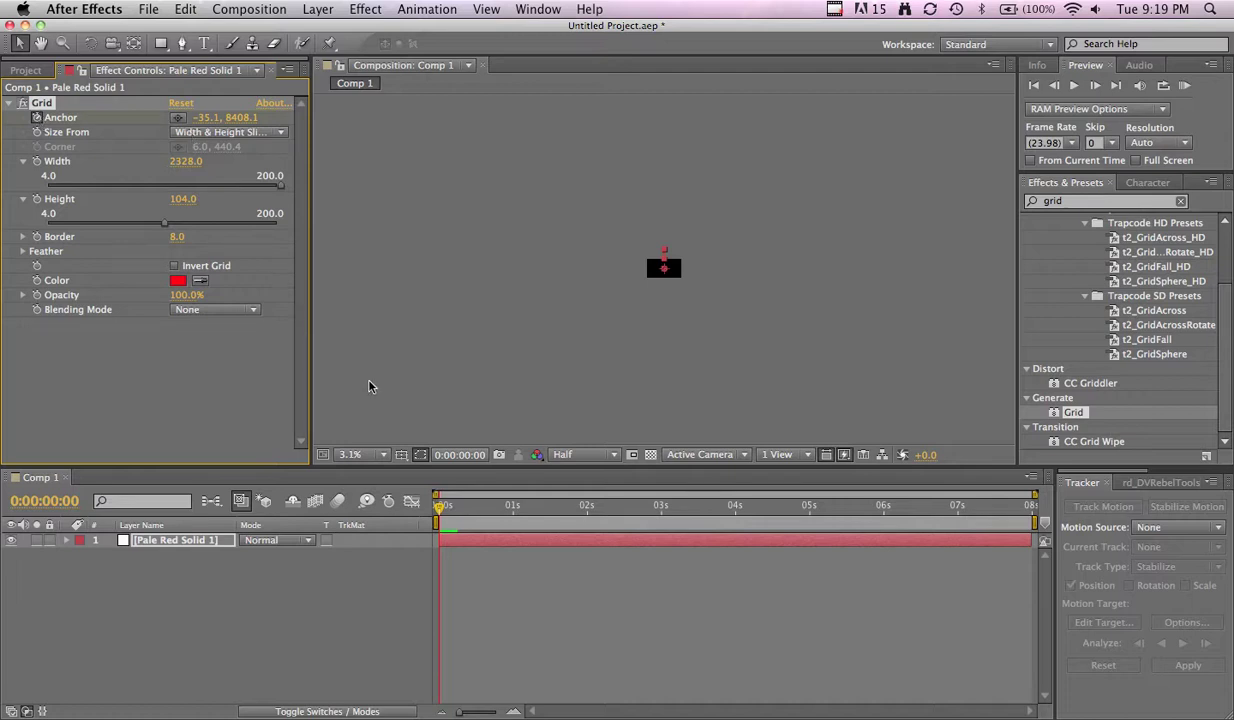
{"action": "left_click", "coordinate": [1029, 508]}
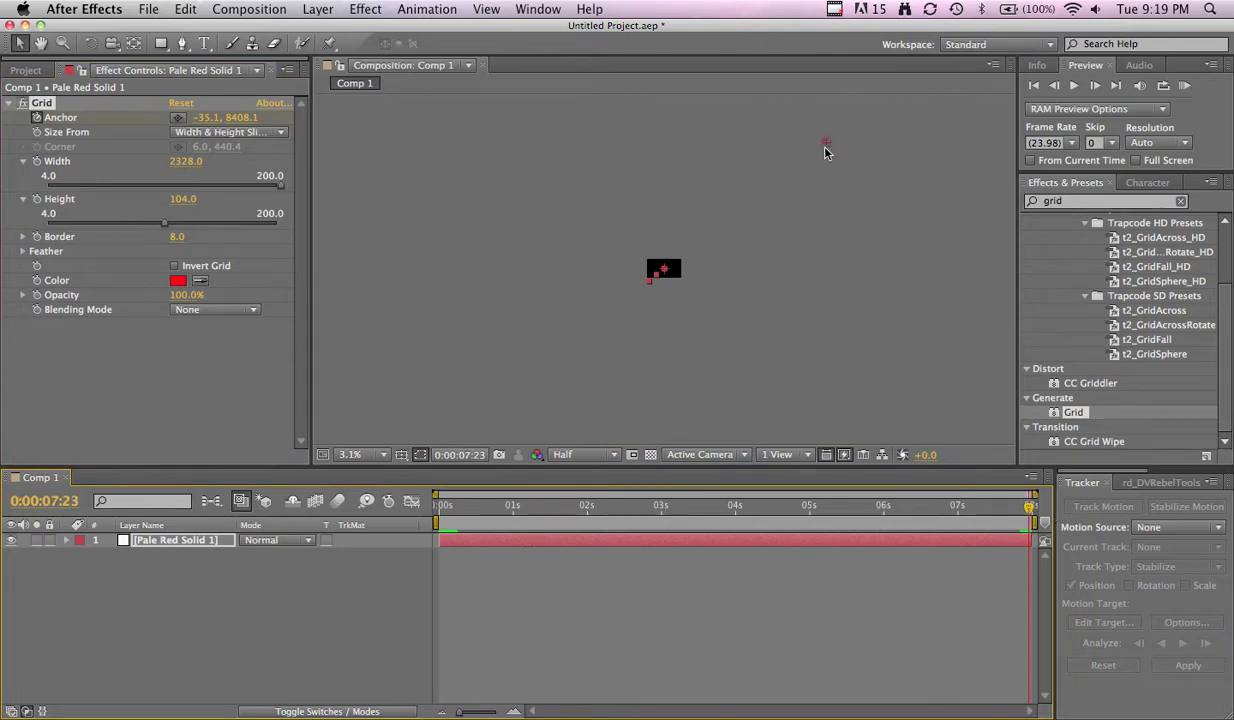
{"action": "key", "text": "u"}
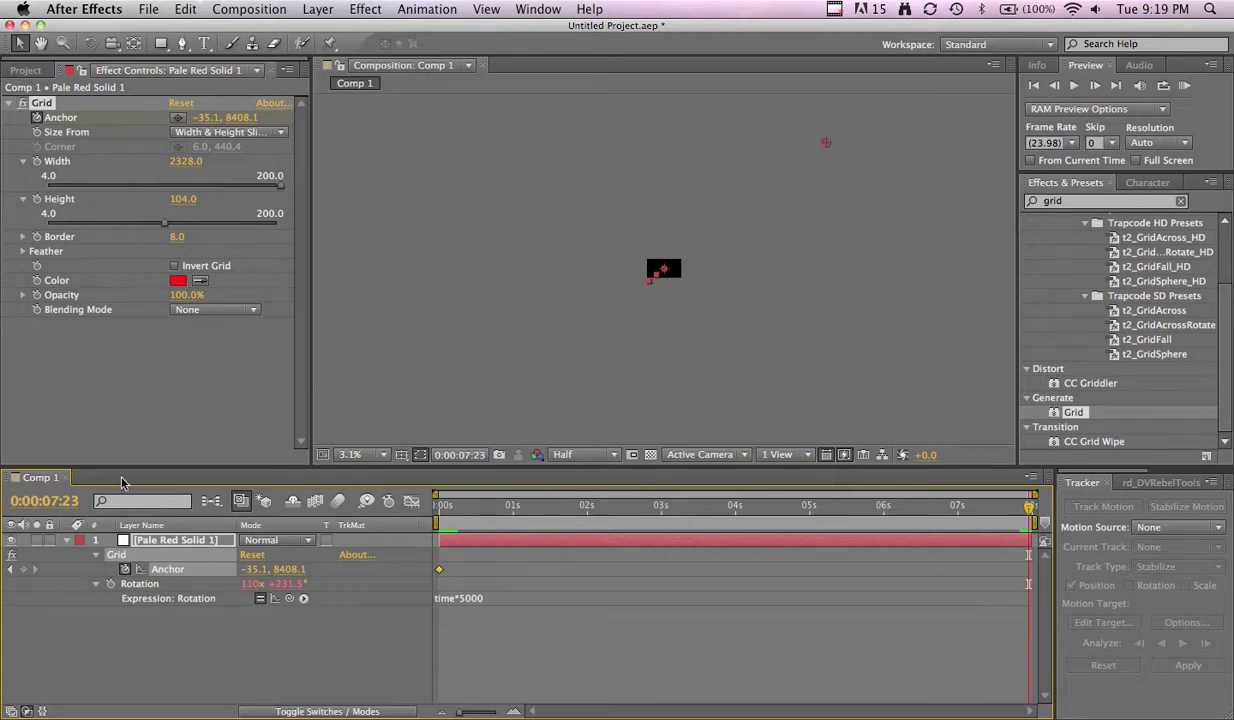
{"action": "left_click", "coordinate": [23, 569]}
{"action": "left_click_drag", "start_coordinate": [797, 505], "coordinate": [433, 505]}
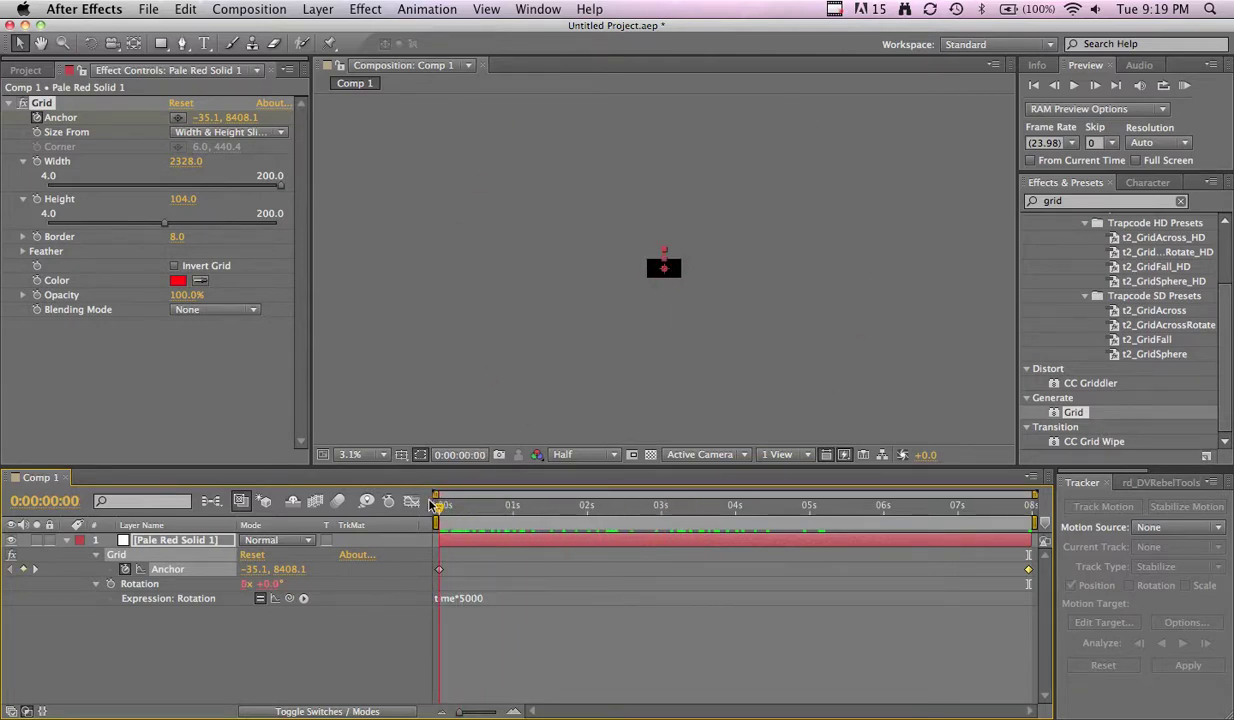
{"action": "mouse_move", "coordinate": [437, 505]}
{"action": "left_mouse_down"}
{"action": "mouse_move", "coordinate": [1036, 514]}
{"action": "mouse_move", "coordinate": [436, 505]}
{"action": "left_mouse_up"}
{"action": "left_click", "coordinate": [178, 584], "text": "alt+shift"}
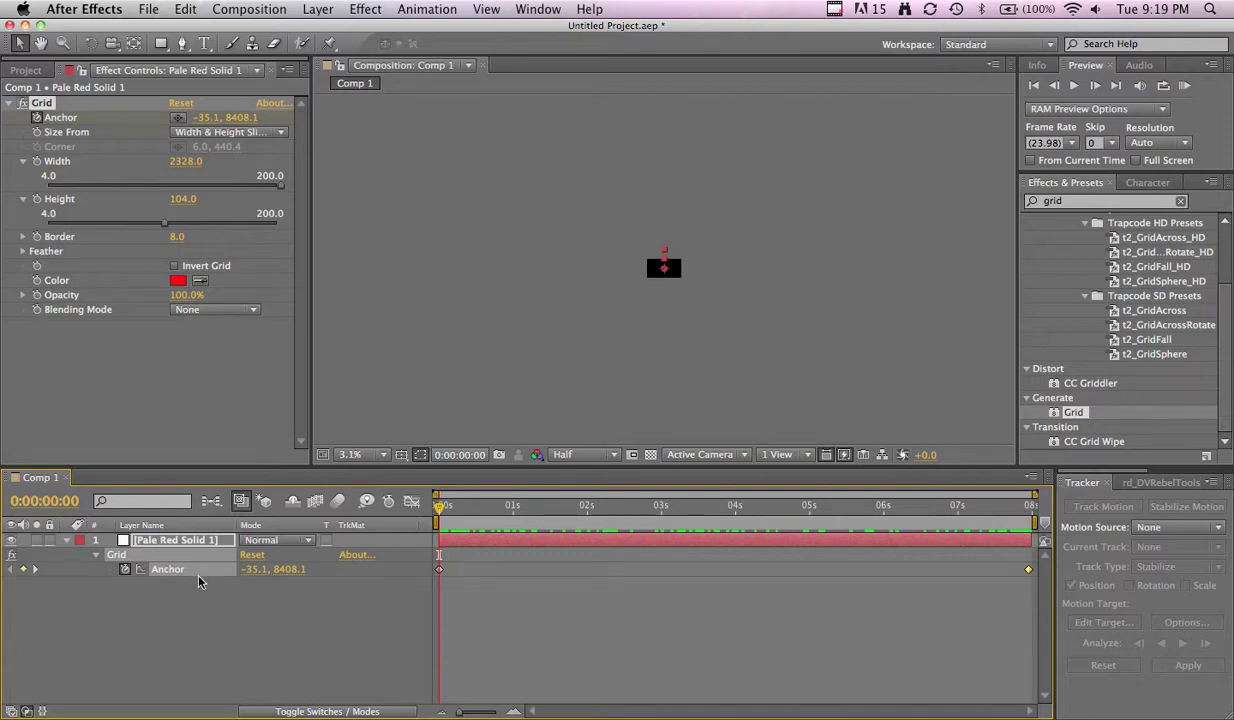
- Remove the expression from the line's Rotation and scrub to the comp's end
{"action": "key", "text": "shift+r"}
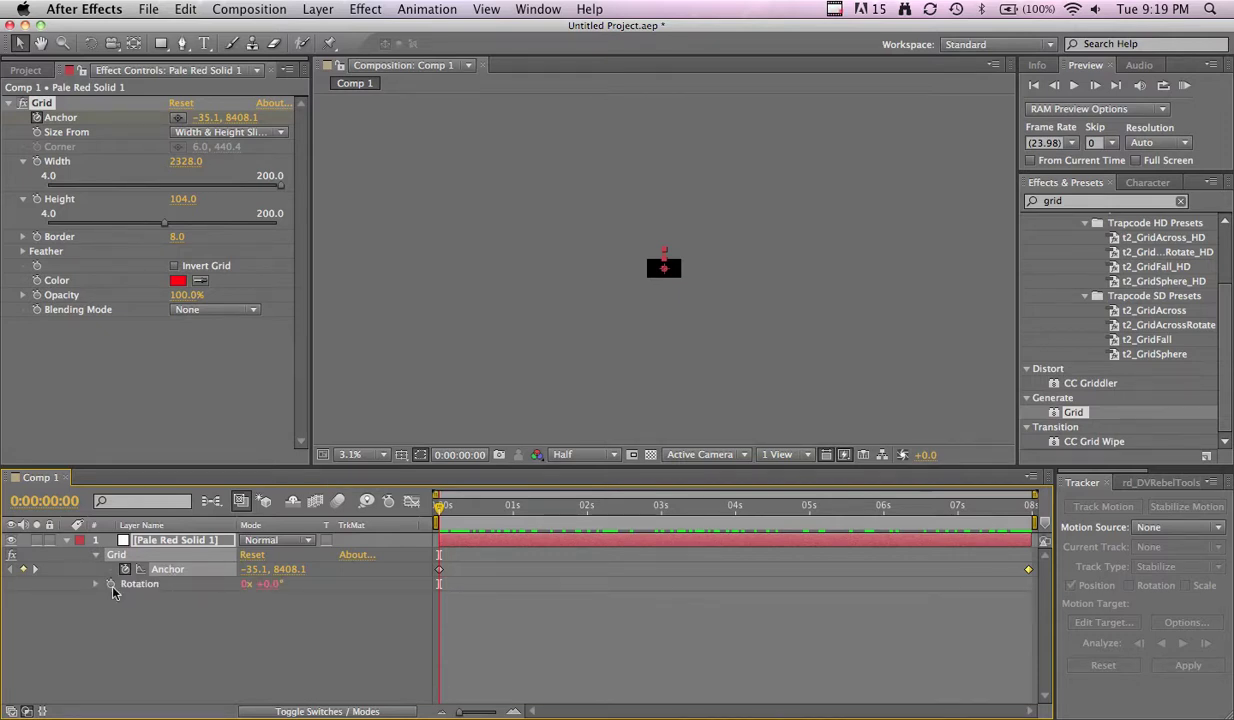
{"action": "left_click", "coordinate": [110, 584], "text": "alt"}
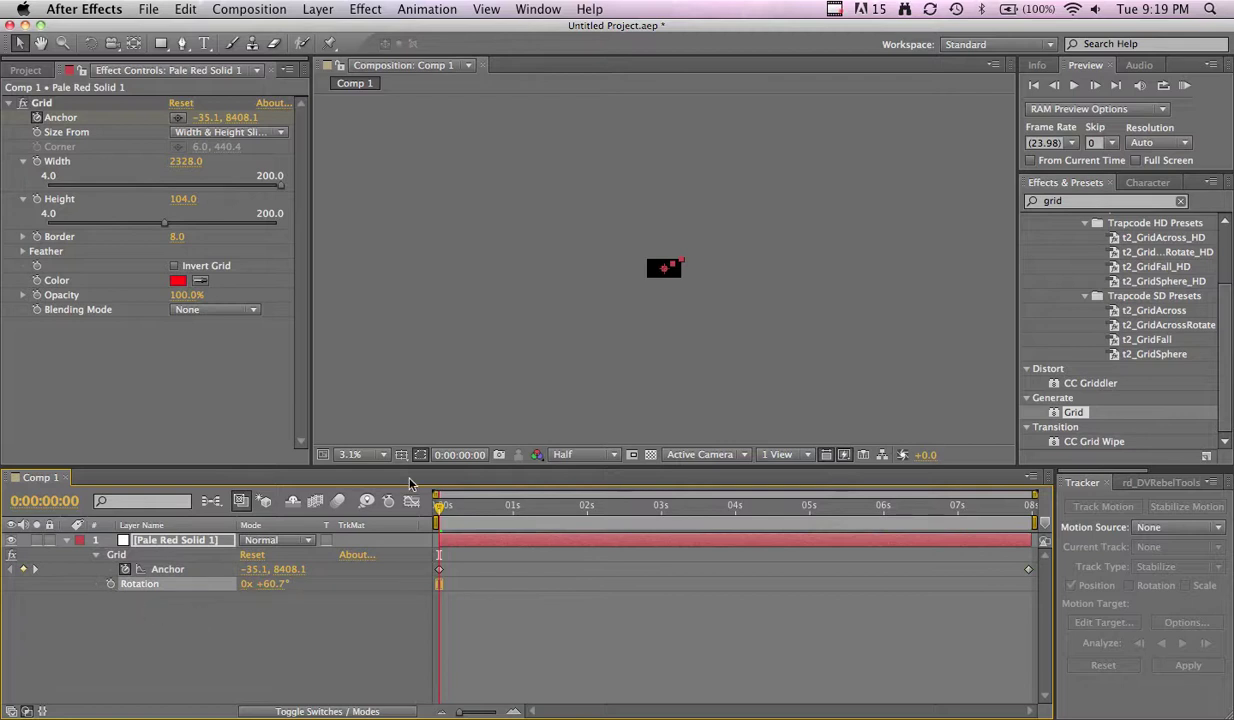
{"action": "left_click_drag", "start_coordinate": [440, 506], "coordinate": [1030, 506]}
- Pick -1157.2, -9640.4 as the final Grid Anchor keyframe, then review from frame 0 at 25%
{"action": "left_click", "coordinate": [58, 119]}
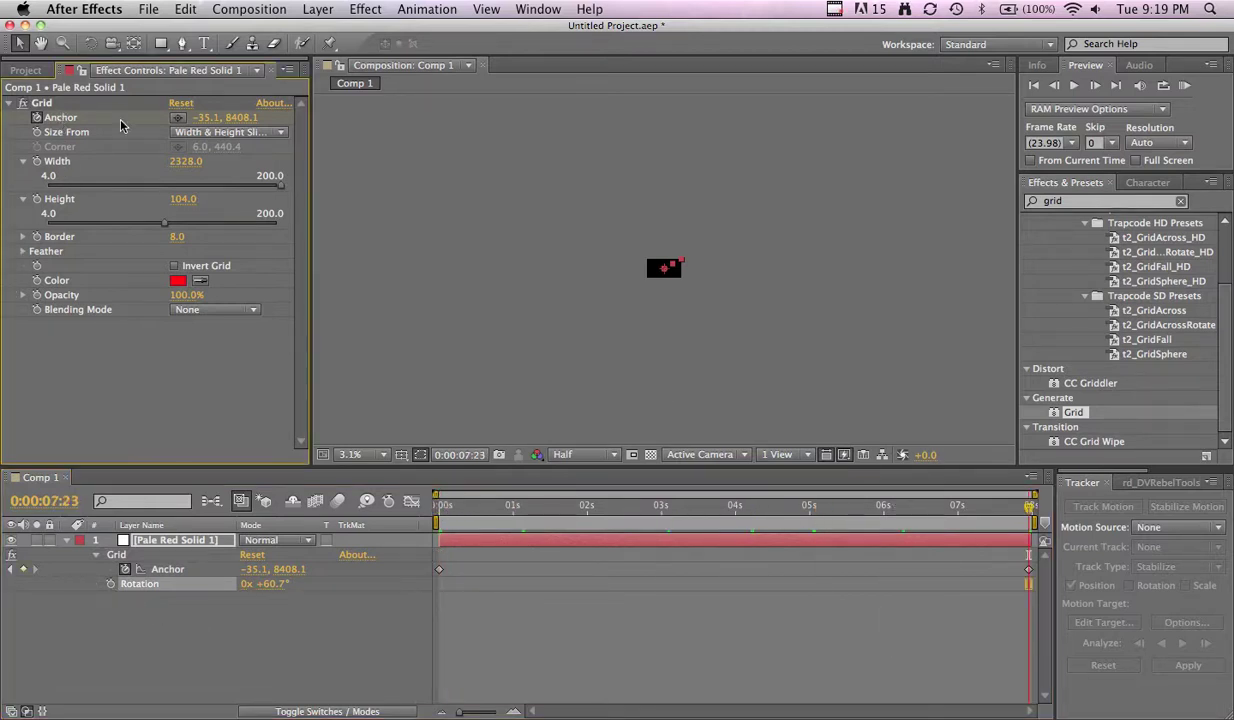
{"action": "left_click", "coordinate": [177, 118]}
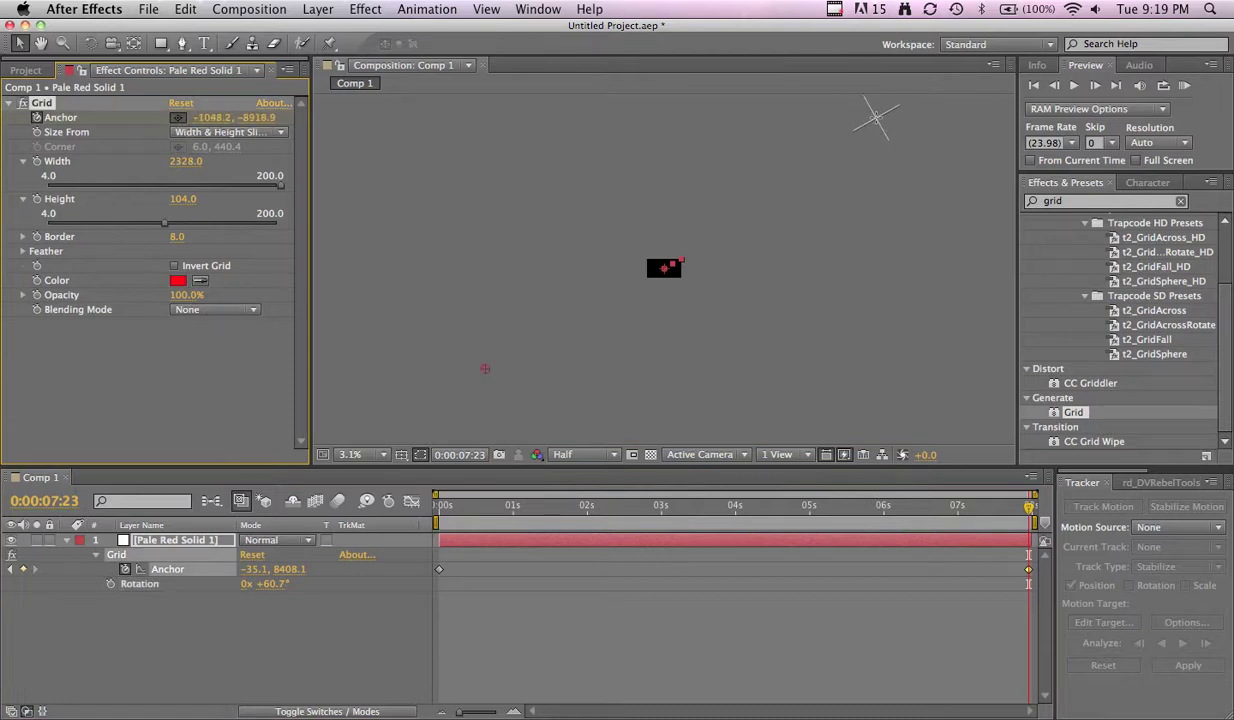
{"action": "left_click", "coordinate": [891, 106]}
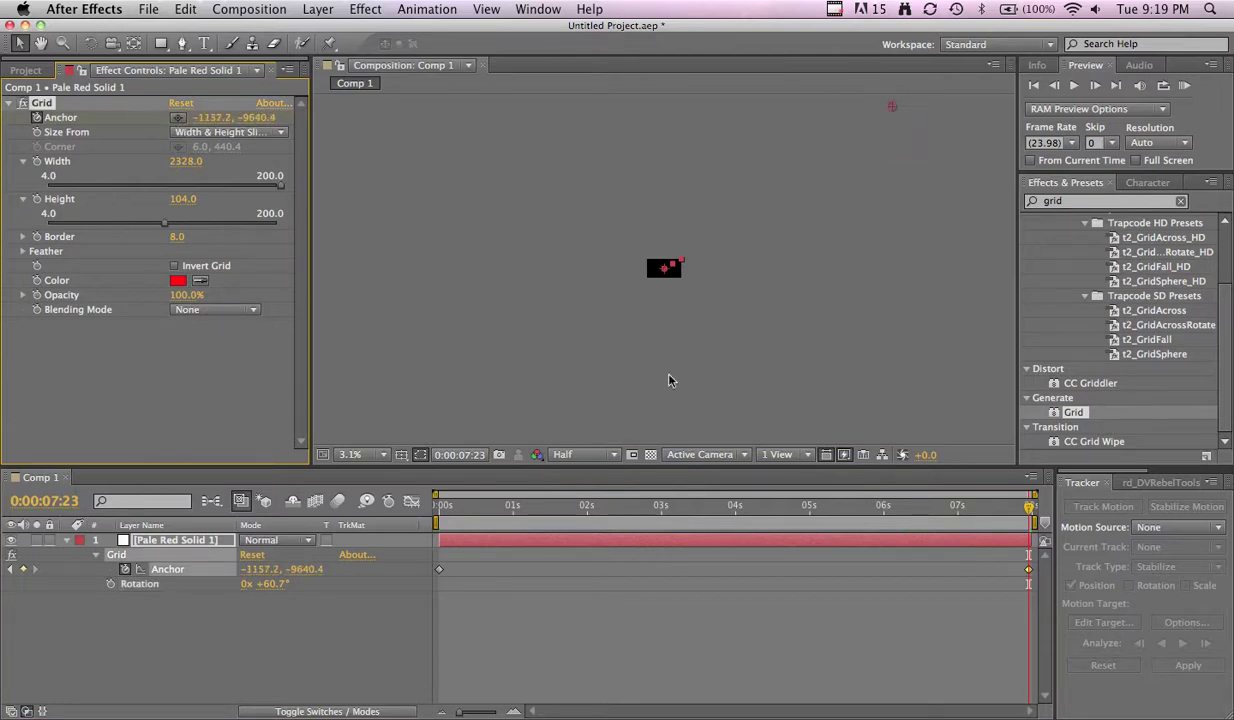
{"action": "left_click_drag", "start_coordinate": [455, 502], "coordinate": [440, 500]}
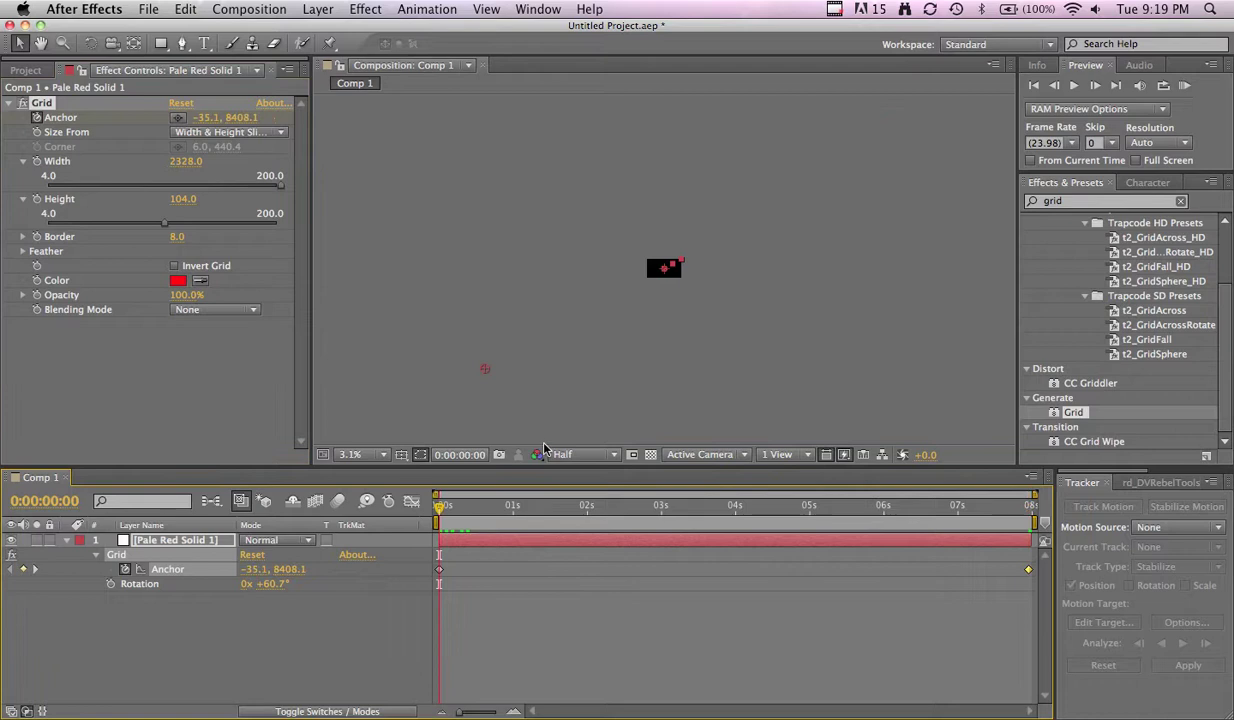
{"action": "key", "text": "period"}
{"action": "key", "text": "period"}
{"action": "key", "text": "period"}
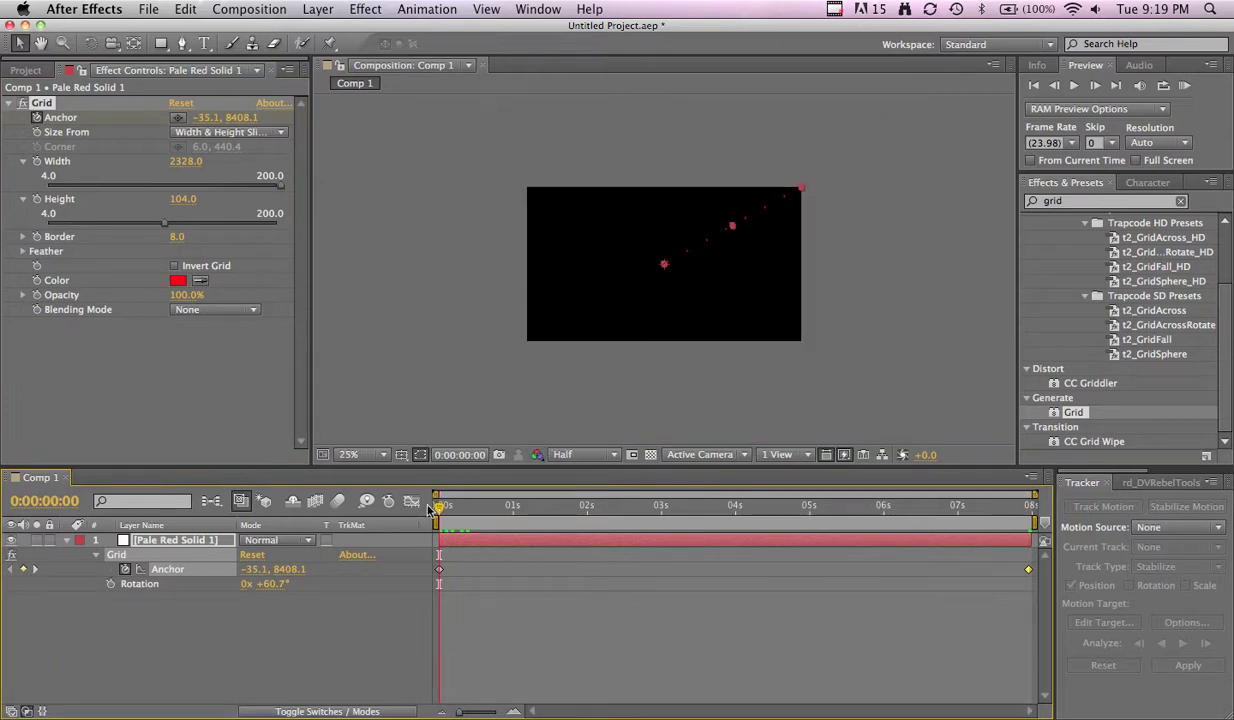
{"action": "left_click_drag", "start_coordinate": [440, 508], "coordinate": [387, 481]}
{"action": "left_click", "coordinate": [210, 540]}
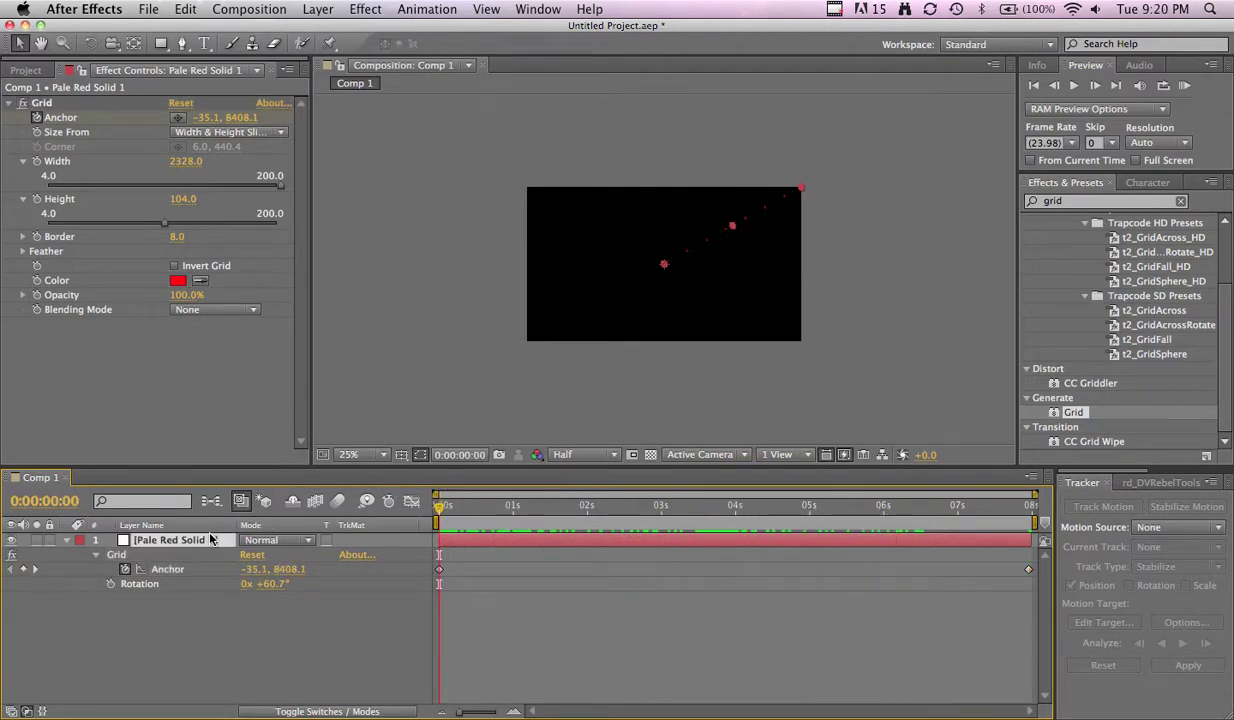
- Pre-compose the red solid with all attributes moved into the new comp, clearing its default name
{"action": "key", "text": "super+shift+c"}
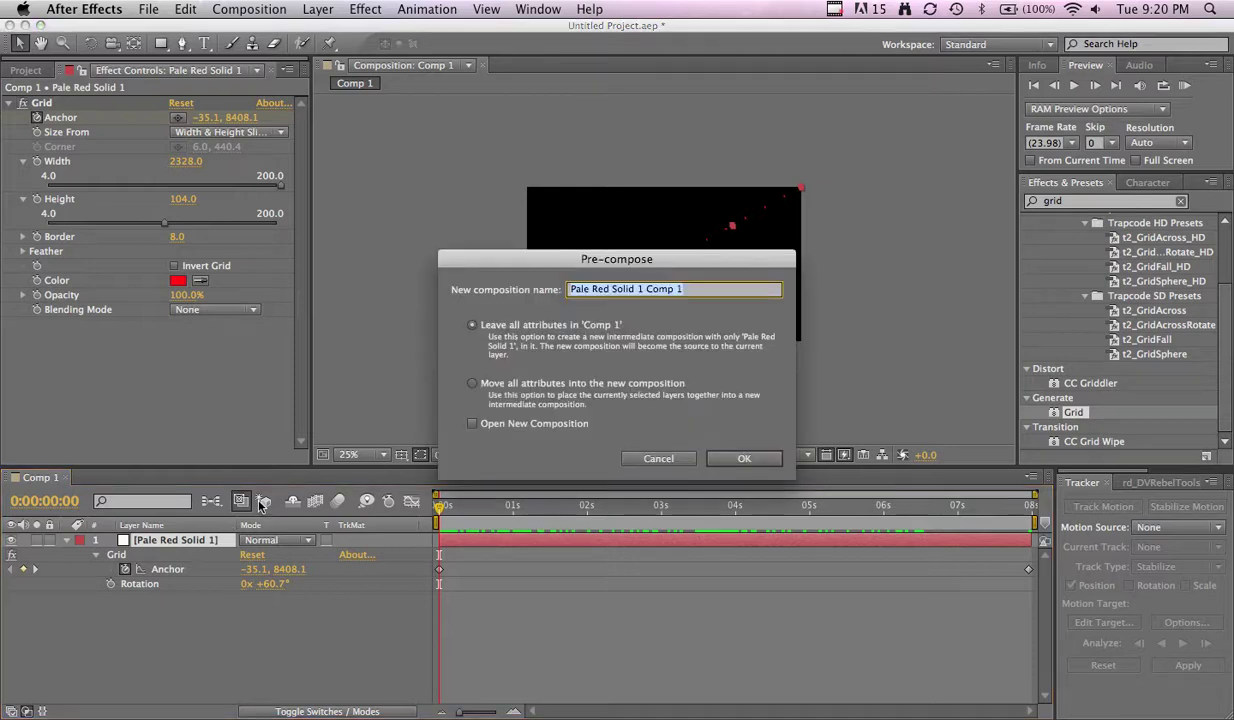
{"action": "left_click", "coordinate": [492, 383]}
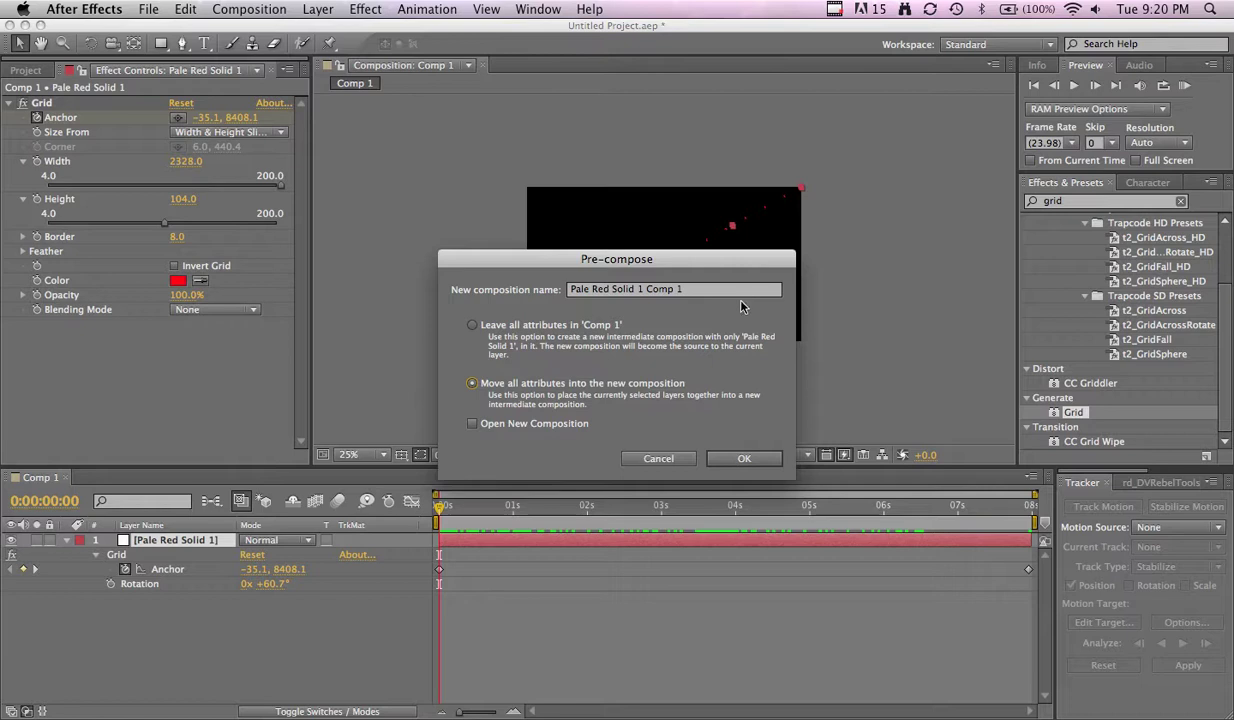
{"action": "left_click_drag", "start_coordinate": [700, 260], "coordinate": [291, 354]}
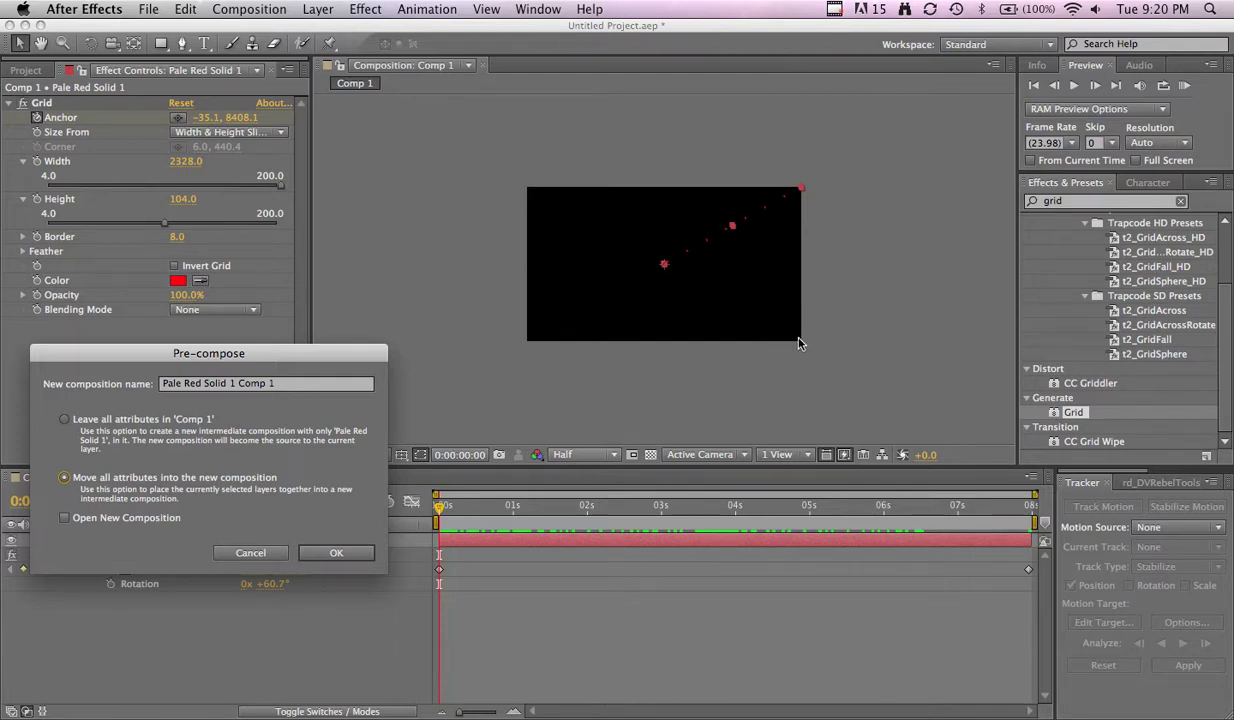
{"action": "double_click", "coordinate": [247, 384]}
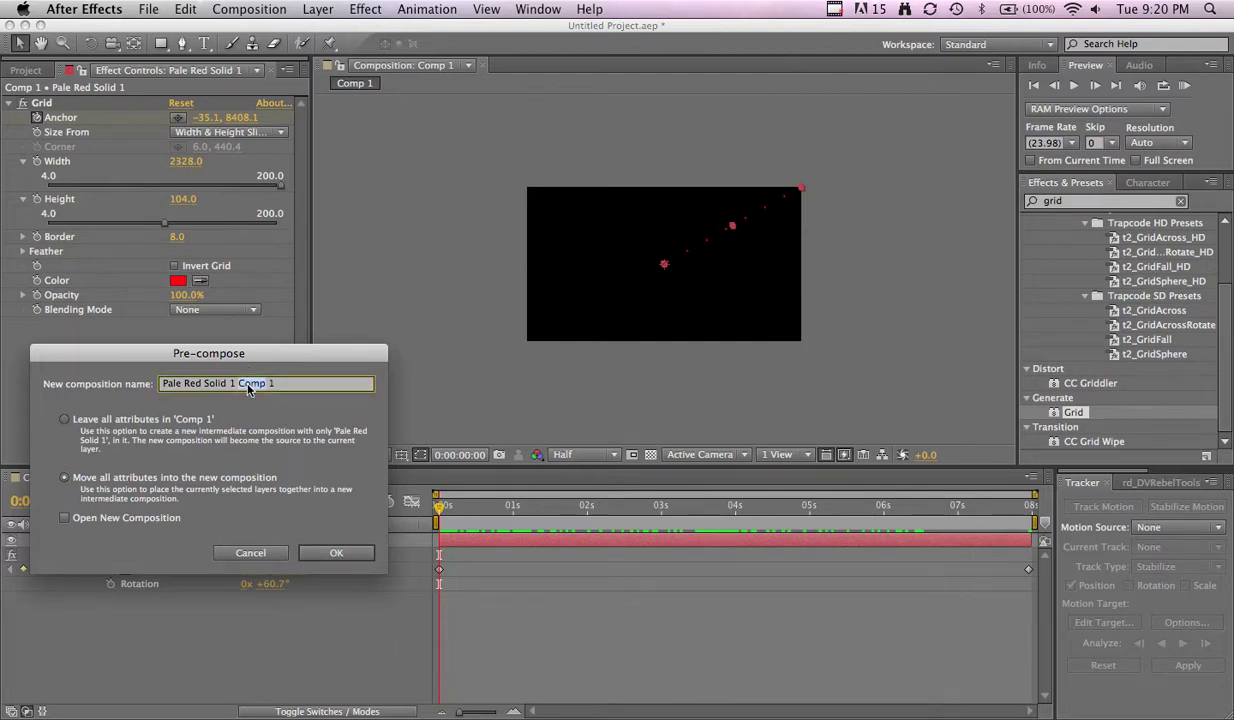
{"action": "triple_click", "coordinate": [248, 384]}
{"action": "key", "text": "BackSpace"}
- Create the 'line' precomp and give its Rotation the expression time*5000, previewing at 50% zoom
{"action": "key", "text": "Return"}
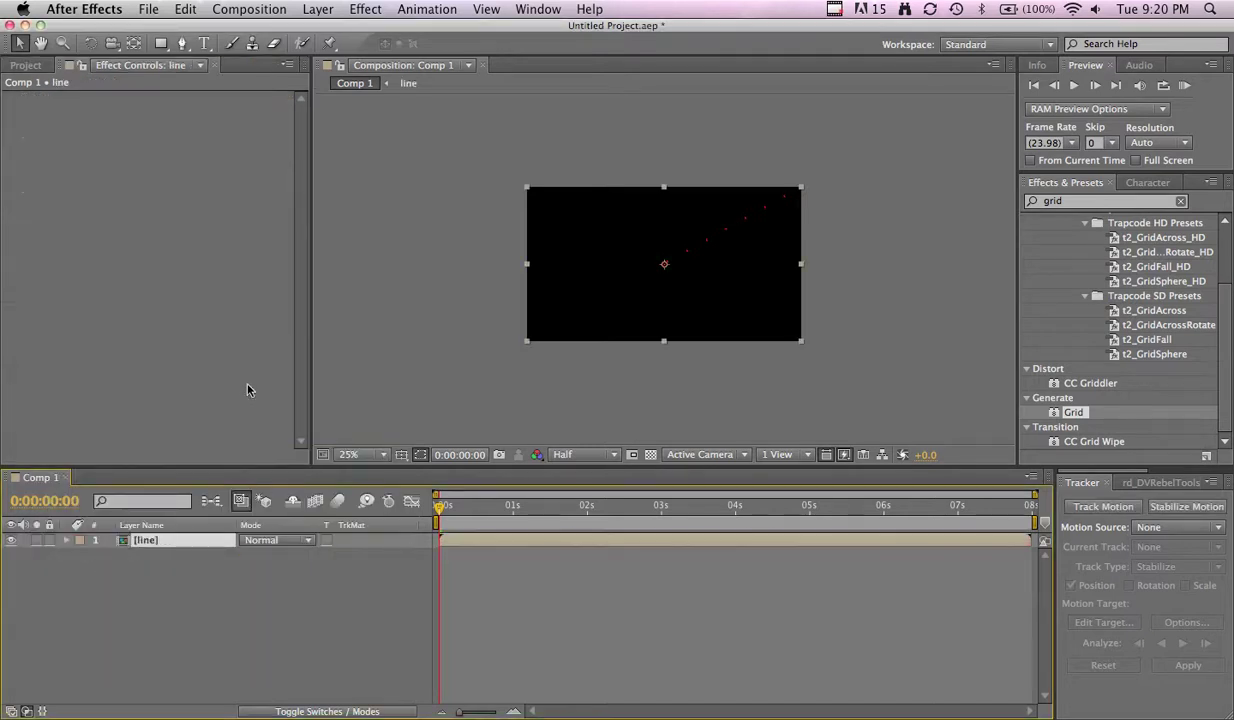
{"action": "key", "text": "r"}
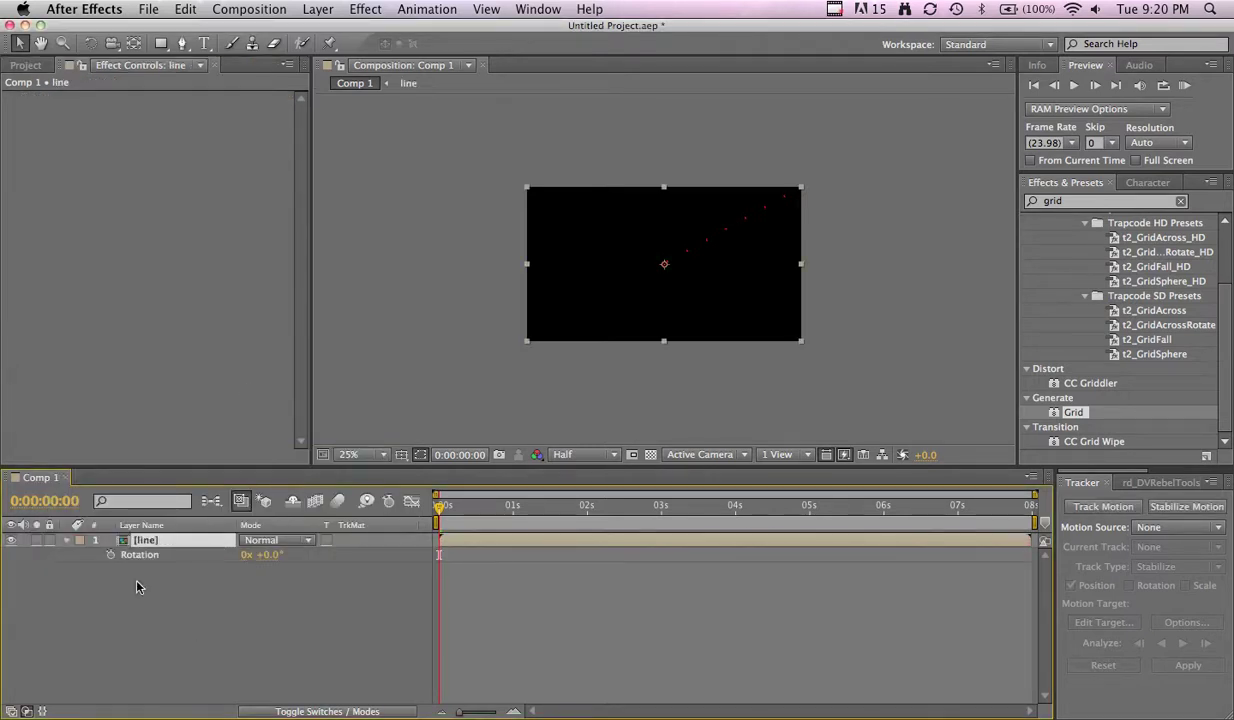
{"action": "left_click", "coordinate": [111, 556], "text": "alt"}
{"action": "type", "text": "time"}
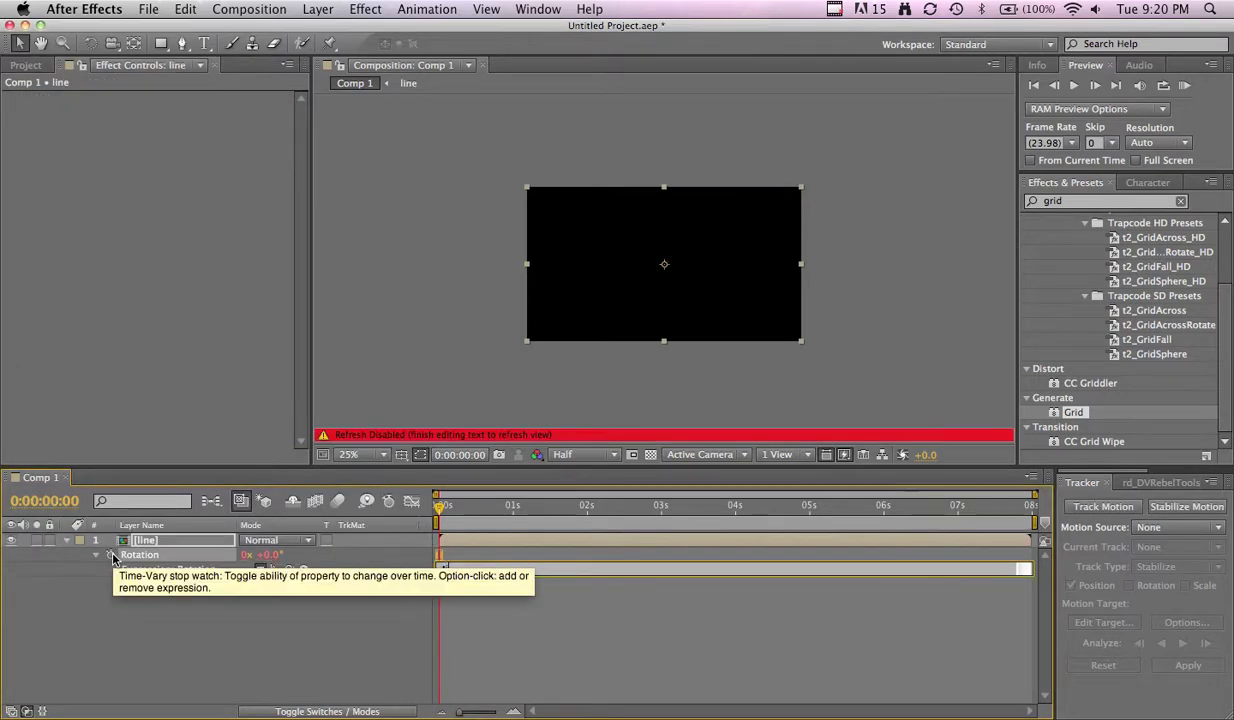
{"action": "type", "text": "*"}
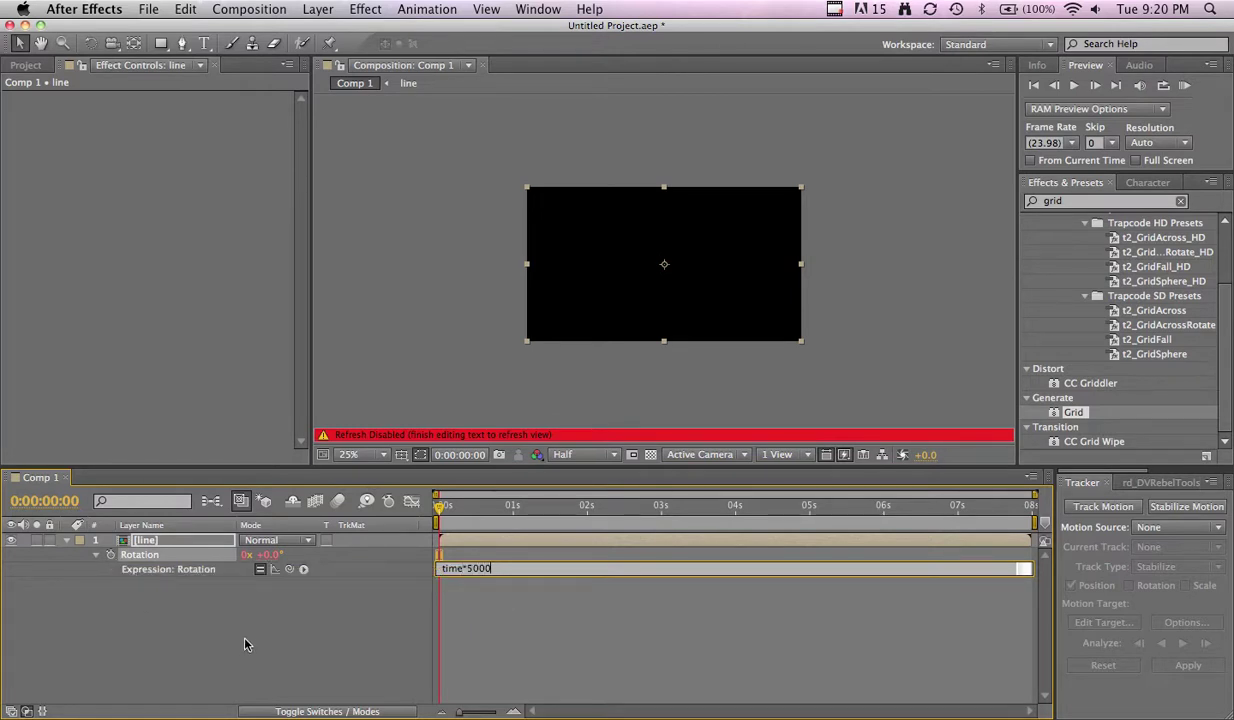
{"action": "left_click", "coordinate": [322, 633]}
{"action": "left_click_drag", "start_coordinate": [575, 507], "coordinate": [437, 508]}
{"action": "key", "text": "period"}
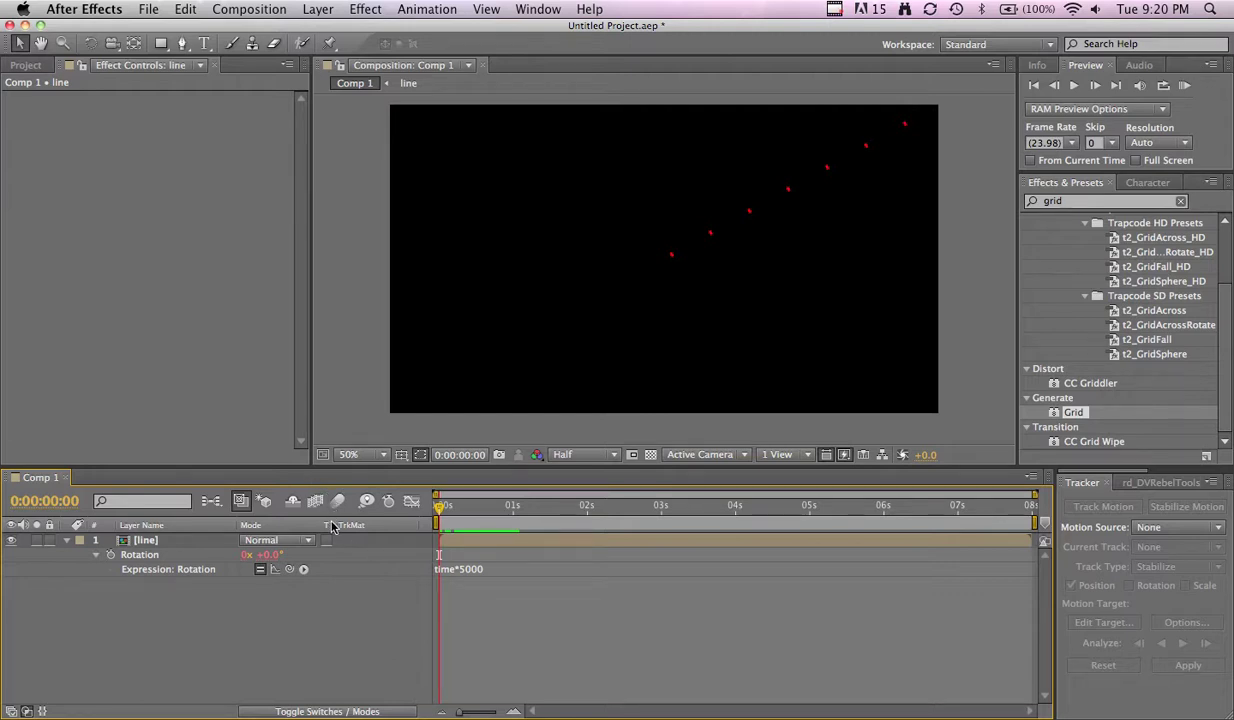
{"action": "left_click", "coordinate": [317, 709]}
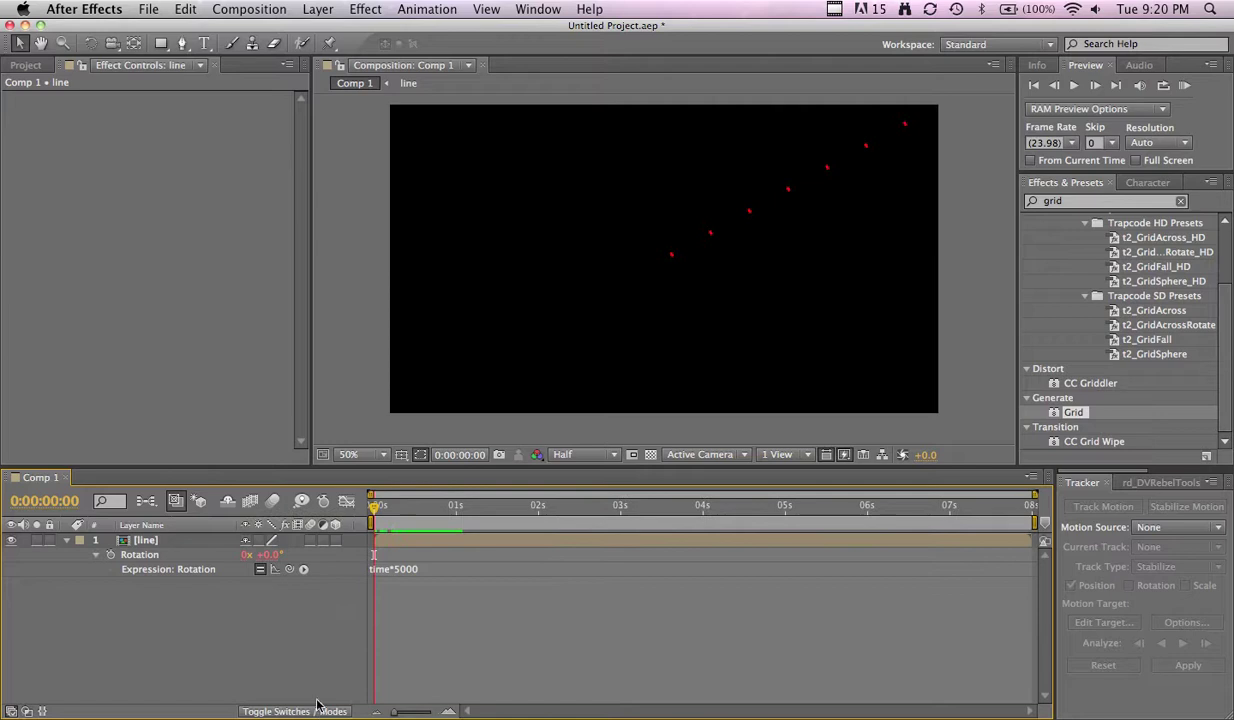
- Enable composition motion blur and check the blurred spin at frame 10
{"action": "left_click", "coordinate": [274, 502]}
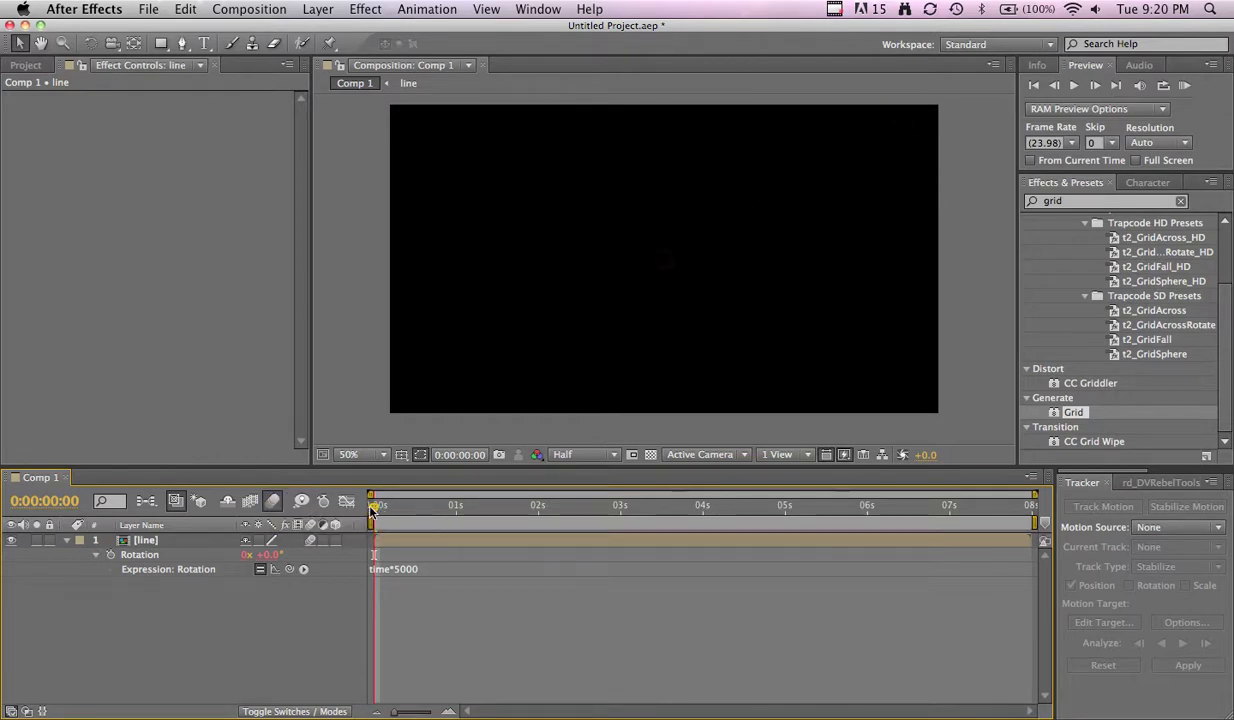
{"action": "left_click_drag", "start_coordinate": [372, 508], "coordinate": [410, 511]}
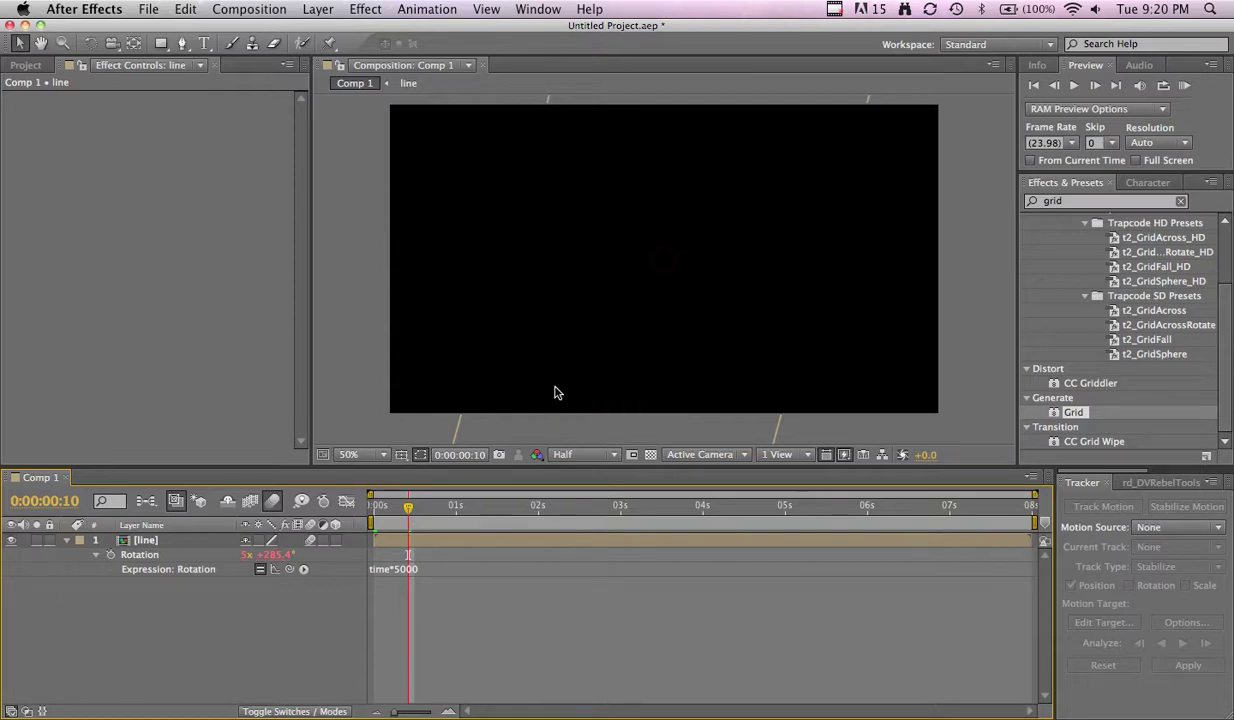
{"action": "left_click", "coordinate": [260, 8]}
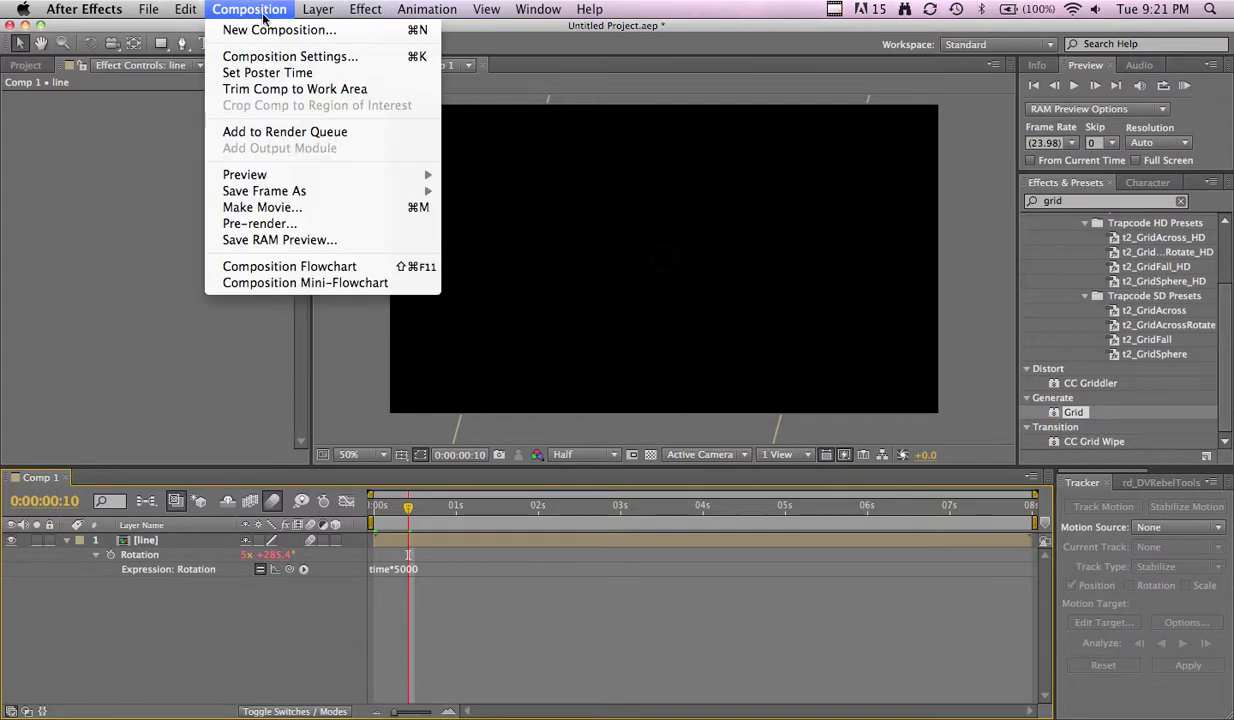
- Set the composition's motion blur Shutter Angle to 180° in Advanced settings
{"action": "left_click", "coordinate": [308, 62]}
{"action": "left_click", "coordinate": [76, 86]}
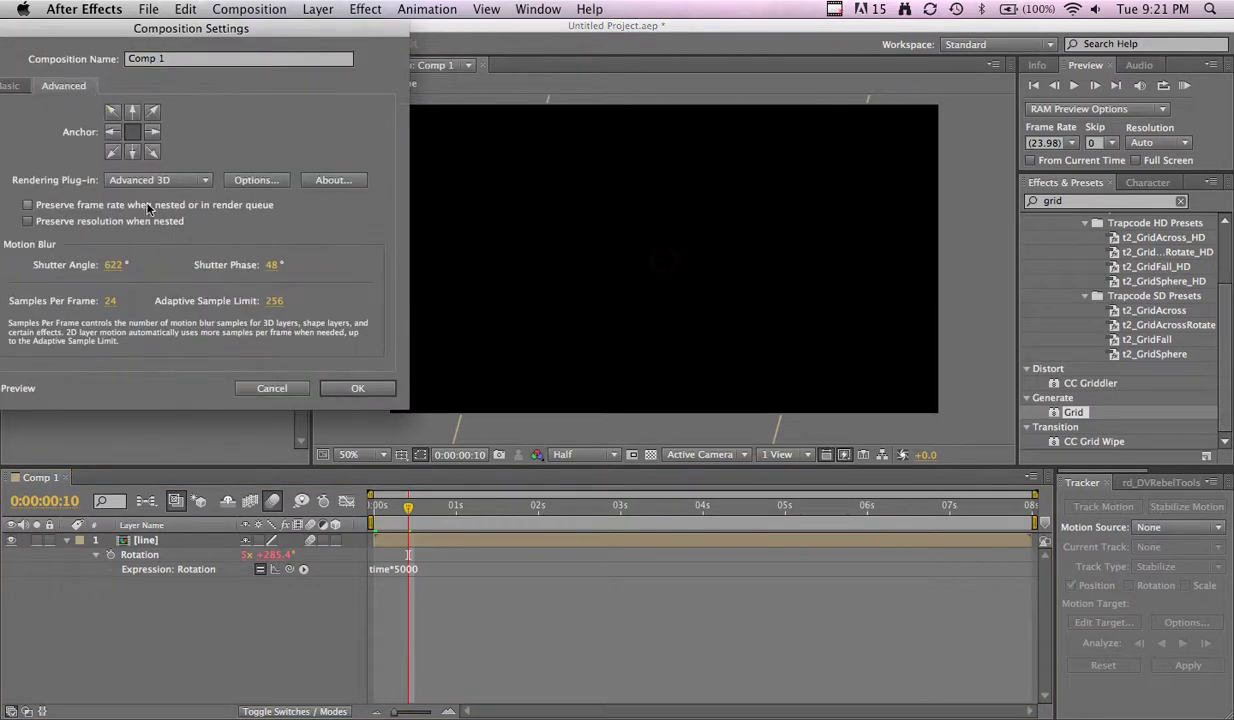
{"action": "left_click", "coordinate": [115, 265]}
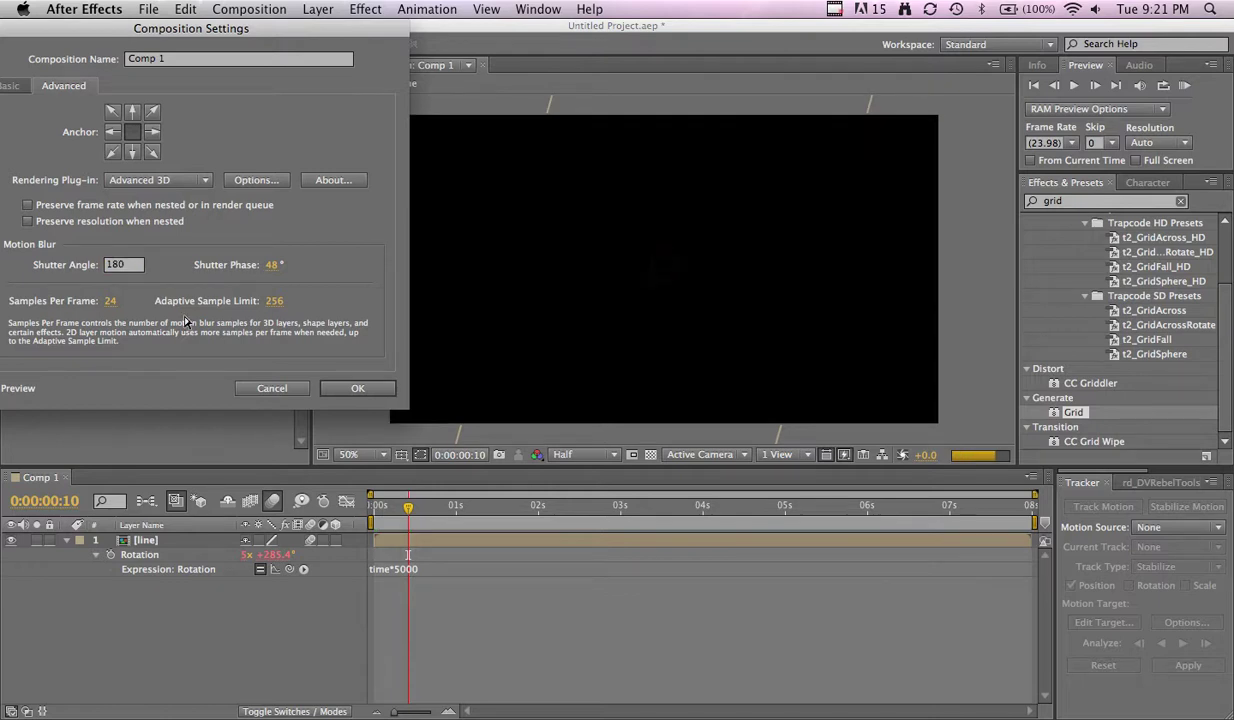
{"action": "key", "text": "Return"}
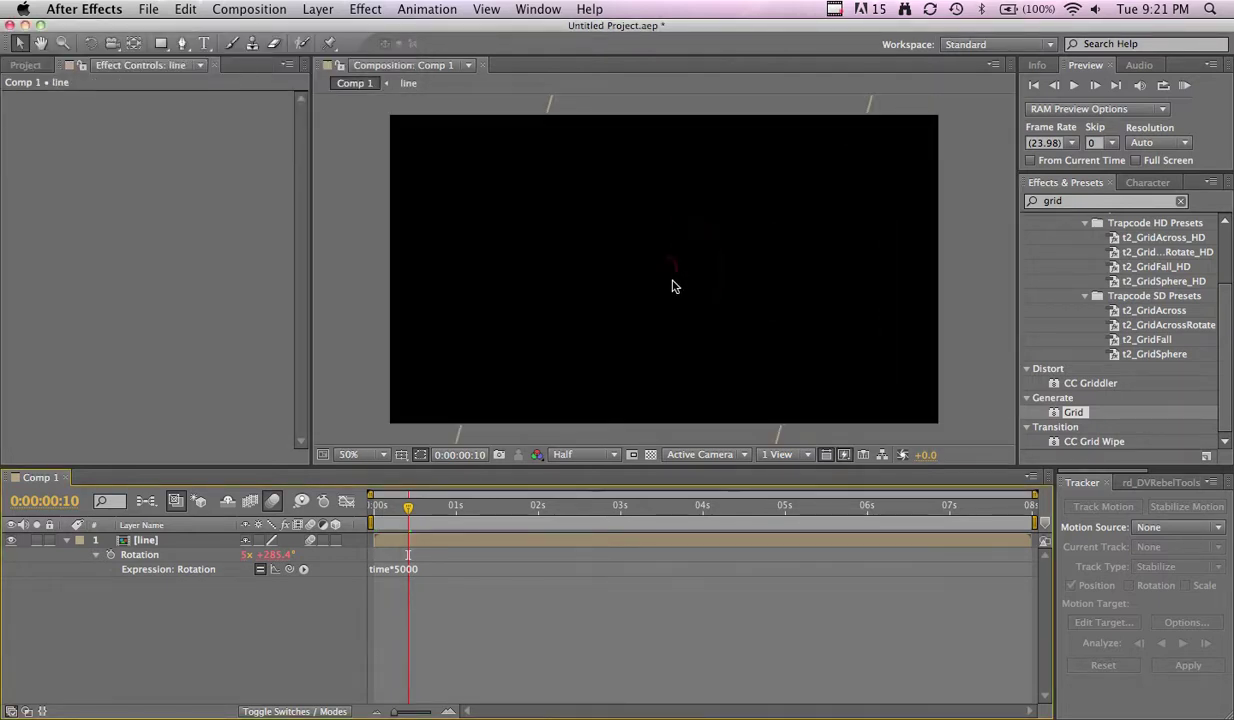
- Select the line layer and edit the Effects & Presets search to list glow effects
{"action": "left_click", "coordinate": [170, 545]}
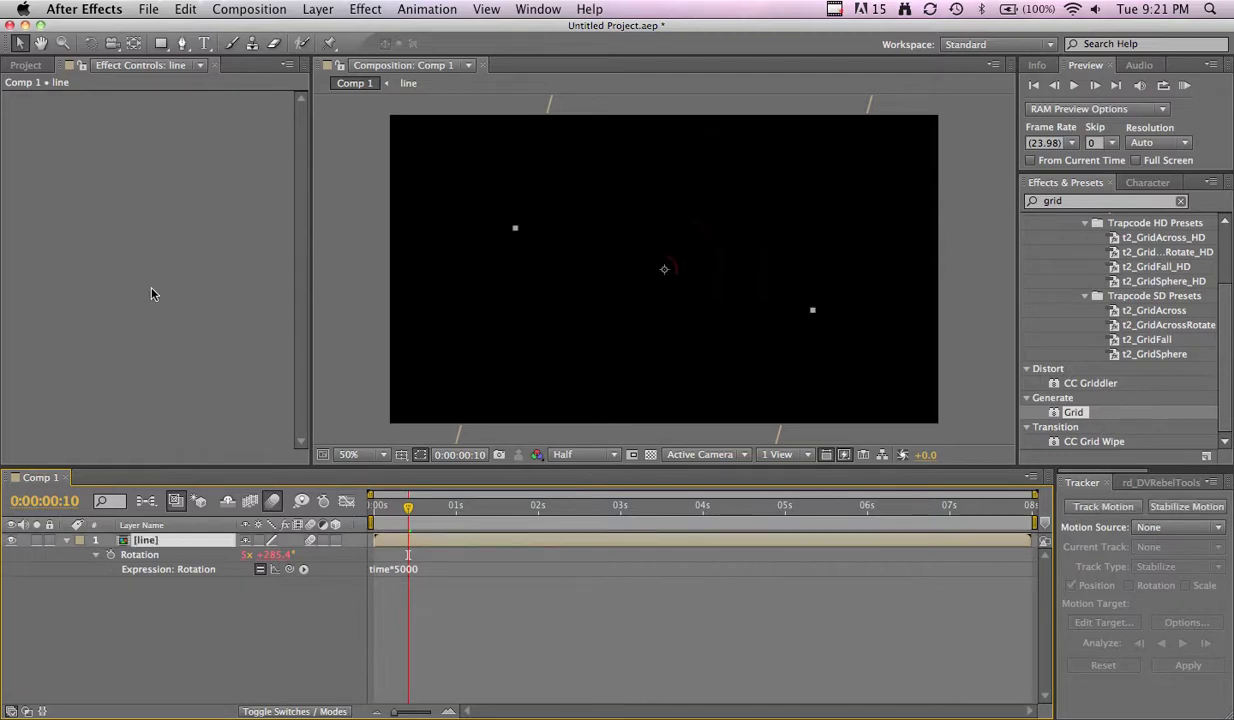
{"action": "left_click", "coordinate": [26, 65]}
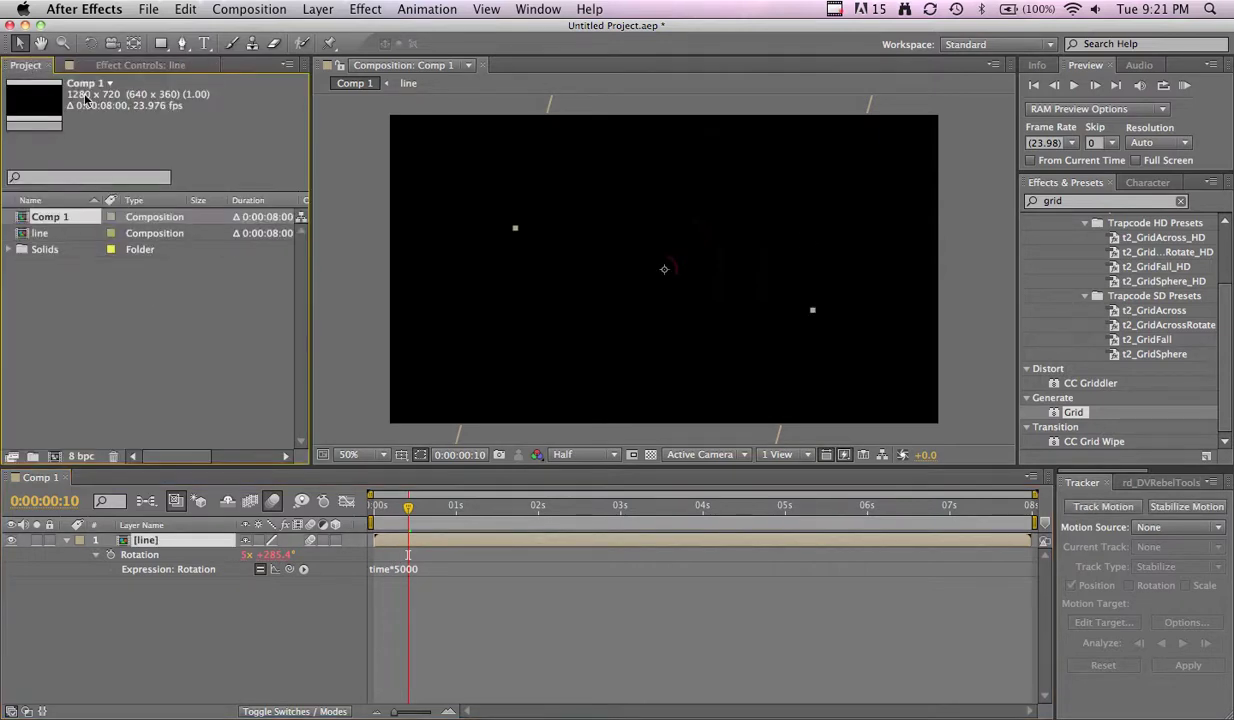
{"action": "double_click", "coordinate": [1062, 200]}
- Apply Stylize > Glow from a 'glow' search to the line layer and raise Glow Intensity to 1.5
{"action": "type", "text": "glow"}
{"action": "scroll", "coordinate": [1070, 305], "scroll_direction": "down", "scroll_amount": 3}
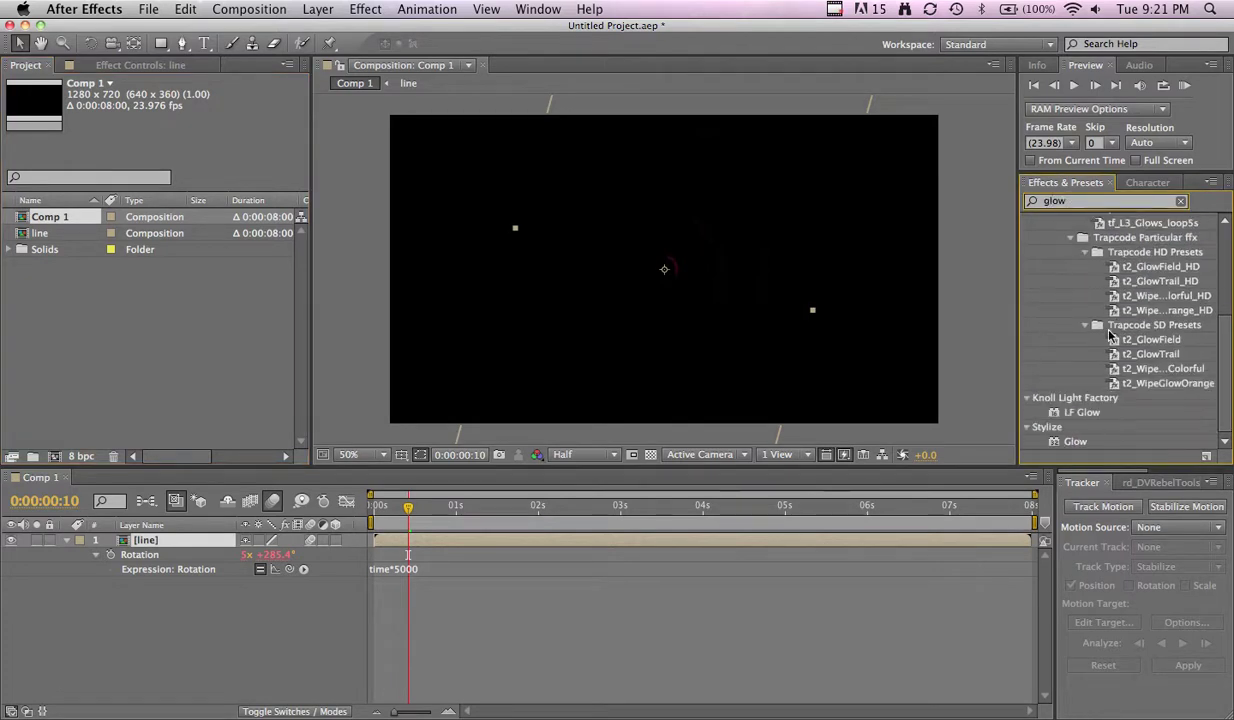
{"action": "left_click_drag", "start_coordinate": [1075, 441], "coordinate": [148, 540]}
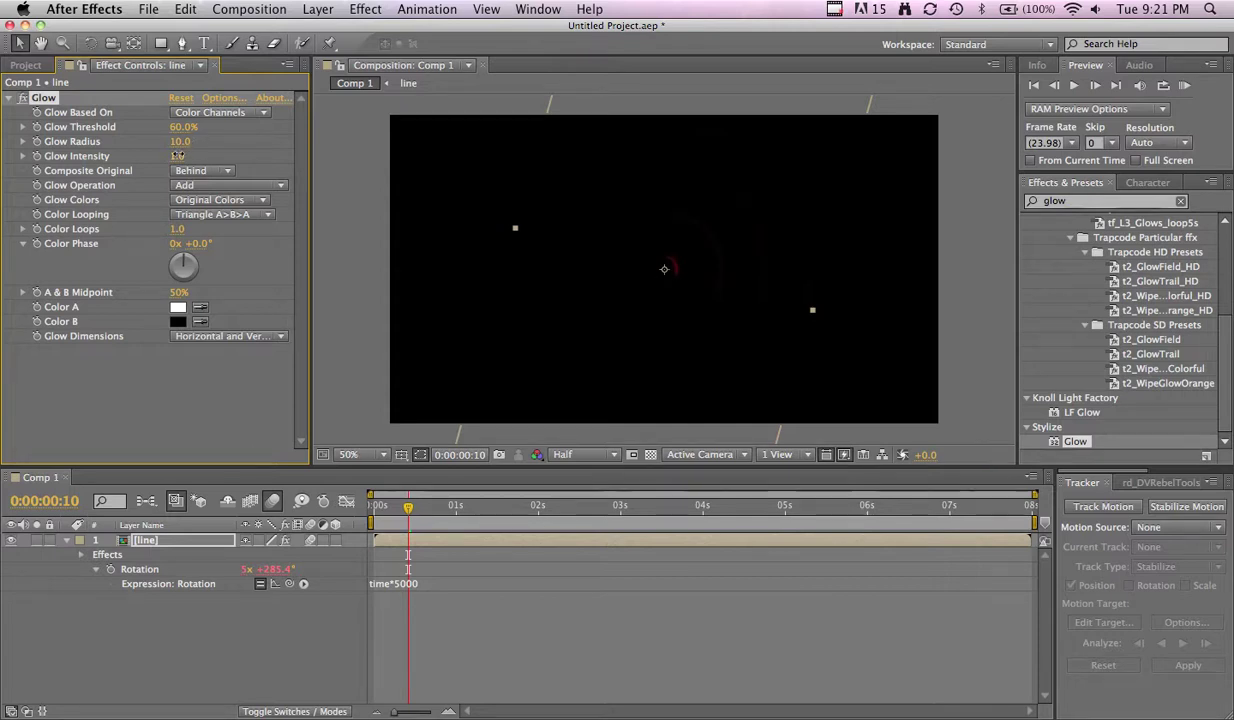
{"action": "left_click_drag", "start_coordinate": [177, 156], "coordinate": [190, 155]}
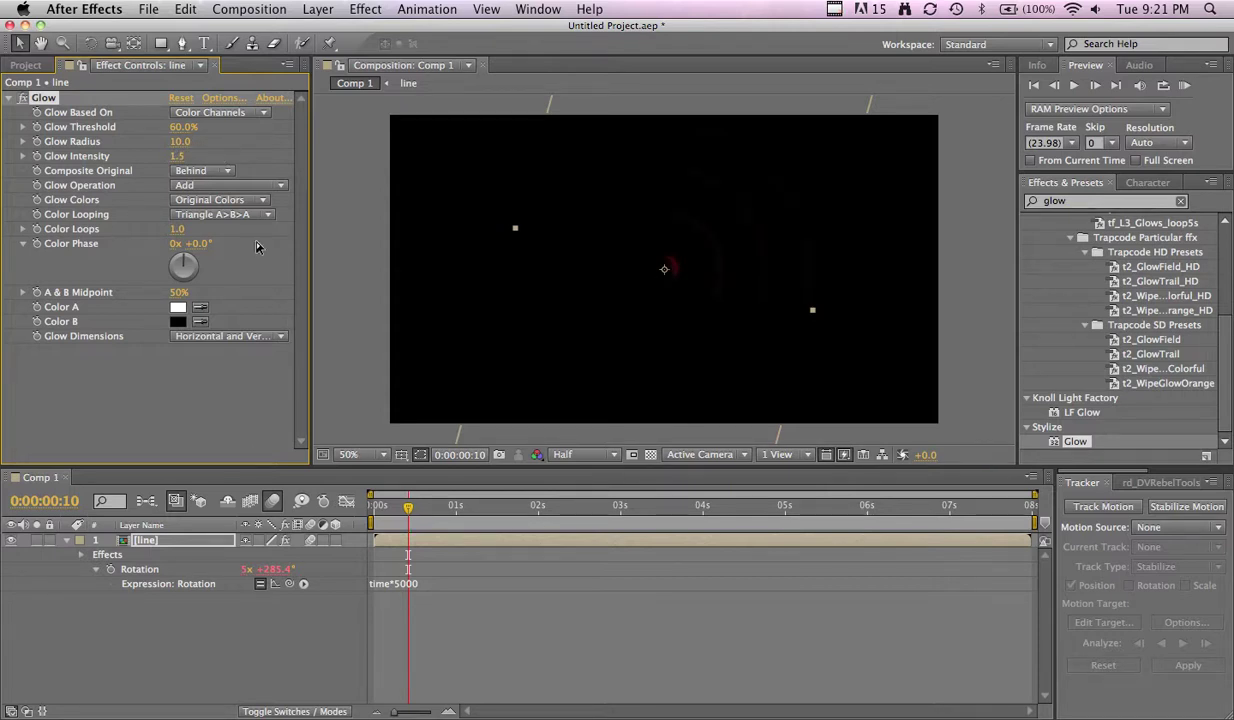
- Check the info readout and project overview, then raise project colour depth to 16 bpc
{"action": "left_click", "coordinate": [1037, 65]}
{"action": "left_click", "coordinate": [22, 66]}
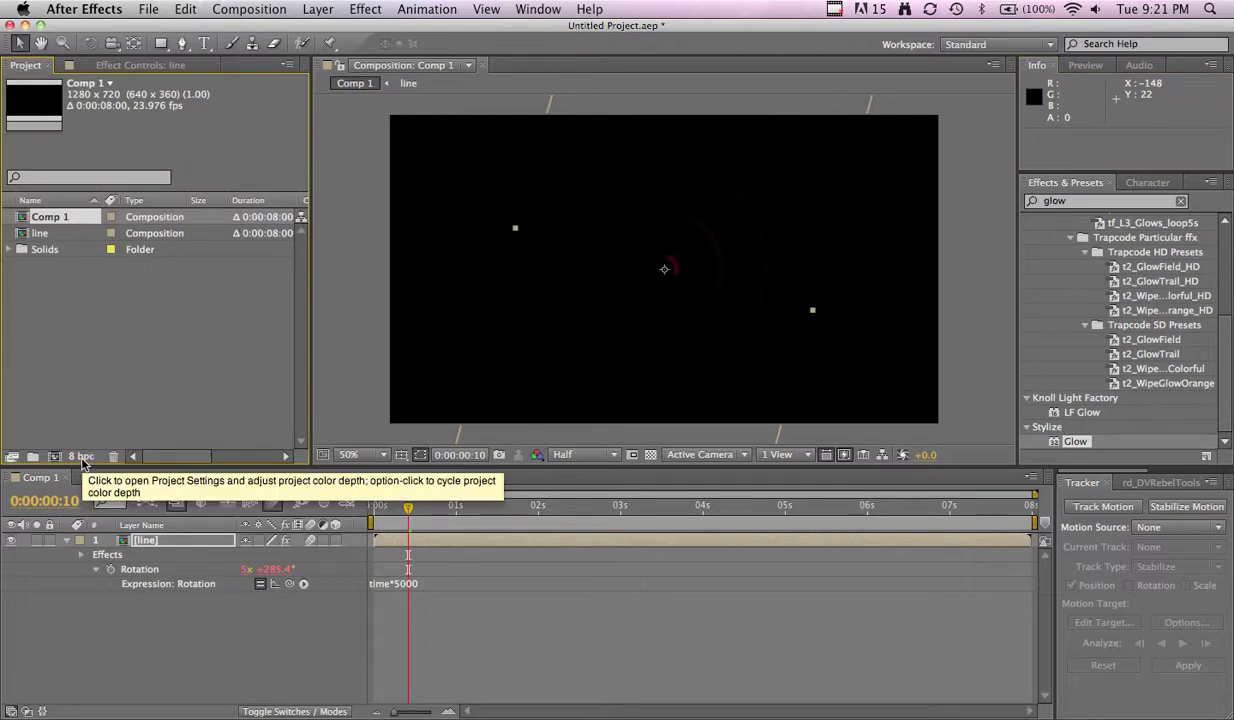
{"action": "left_click", "coordinate": [82, 457], "text": "alt"}
- Raise the project colour depth from 16 to 32 bpc, then reselect the Glow effect in Effect Controls
{"action": "left_click", "coordinate": [82, 458], "text": "alt"}
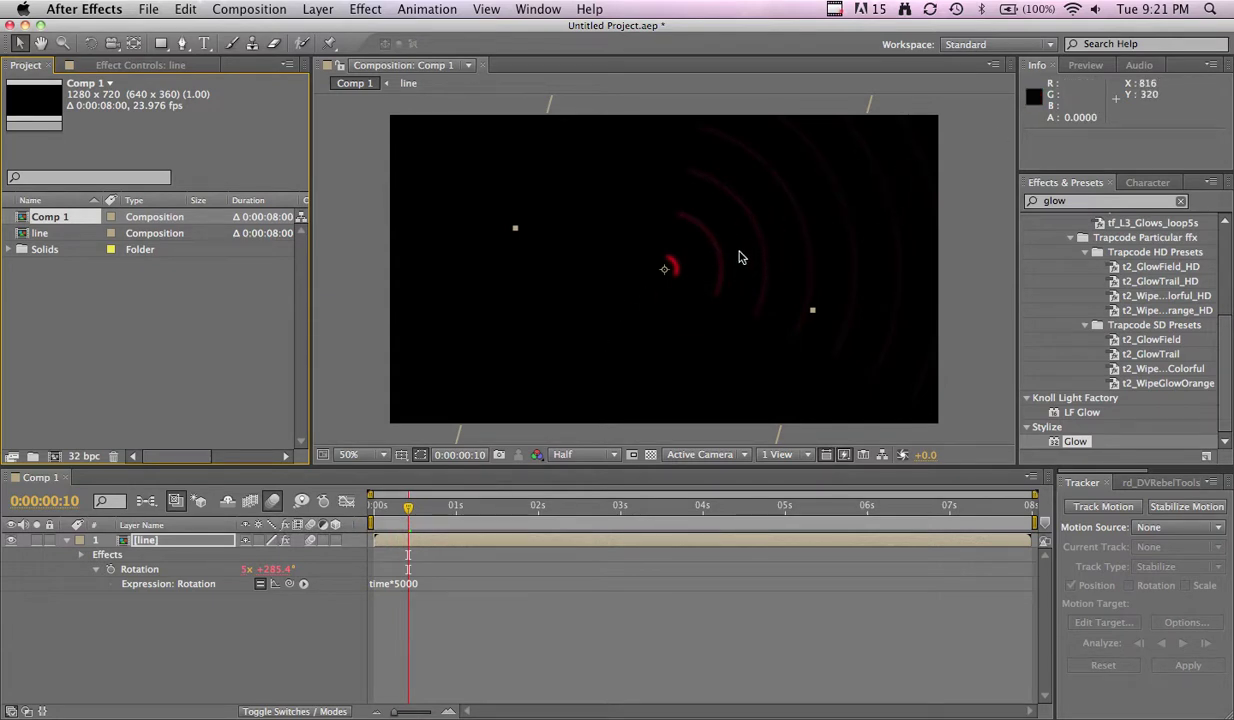
{"action": "left_click", "coordinate": [118, 524]}
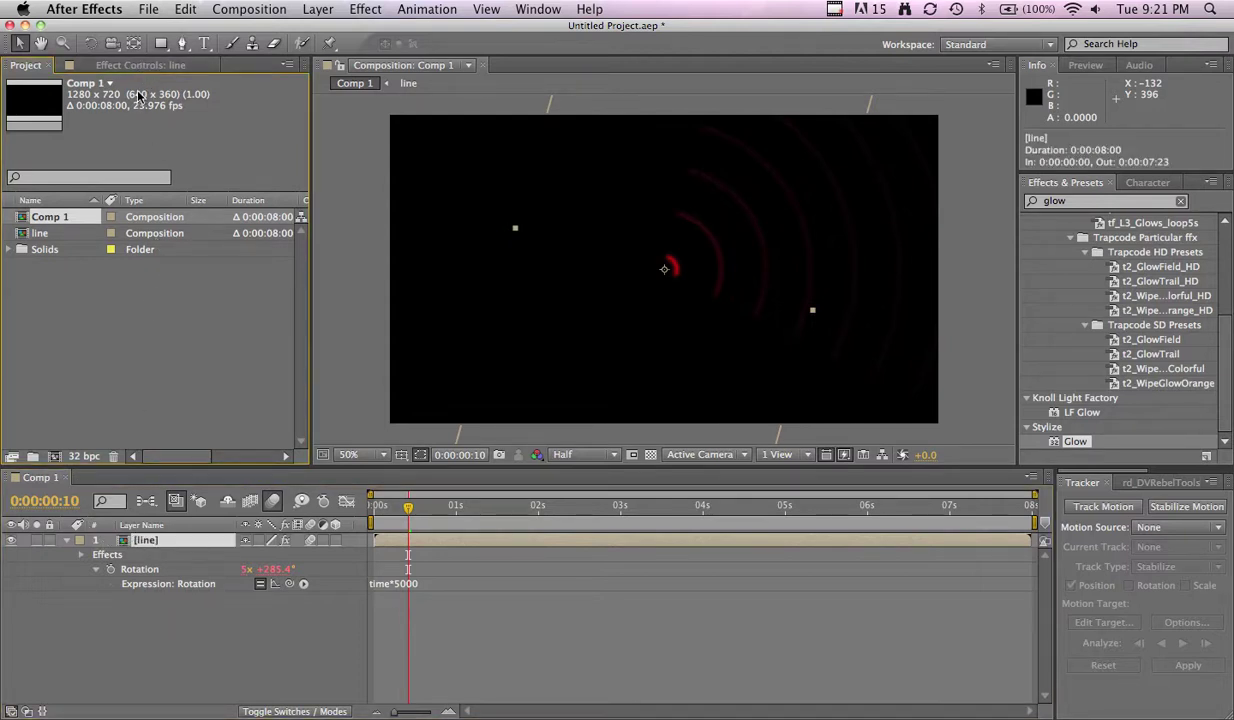
{"action": "left_click", "coordinate": [140, 66]}
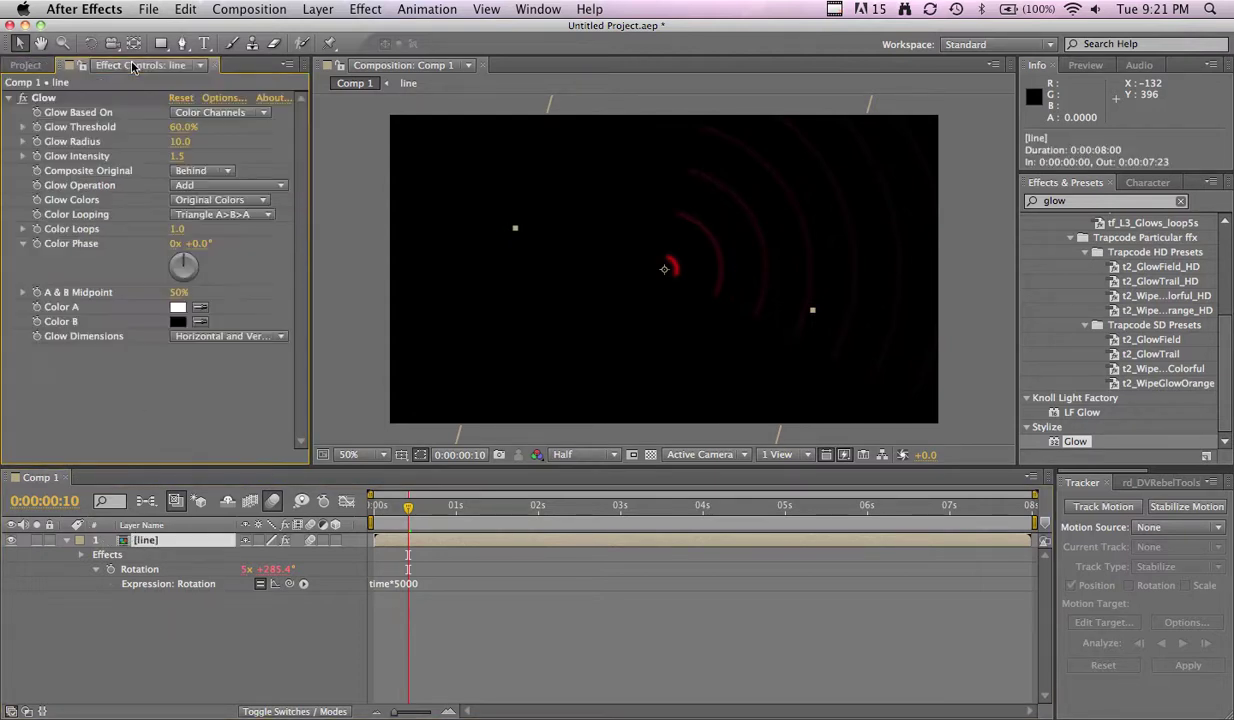
{"action": "left_click", "coordinate": [43, 98]}
{"action": "key", "text": "super+d"}
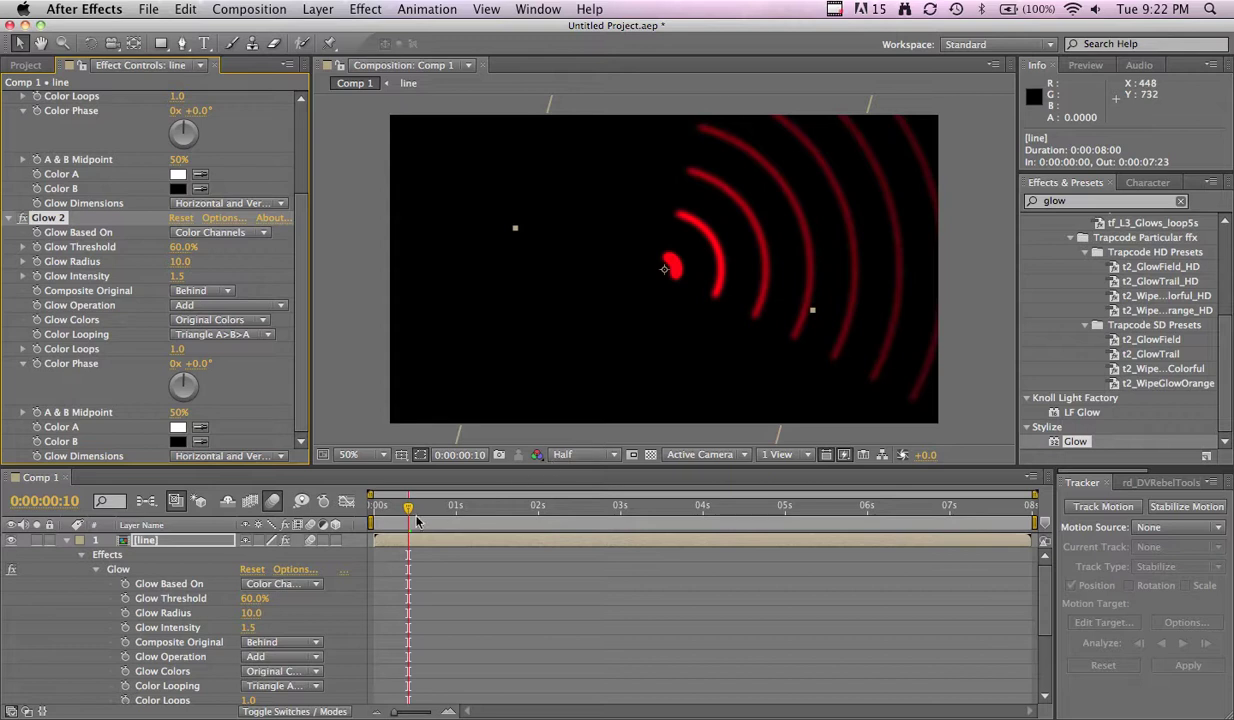
{"action": "left_click_drag", "start_coordinate": [410, 509], "coordinate": [453, 515]}
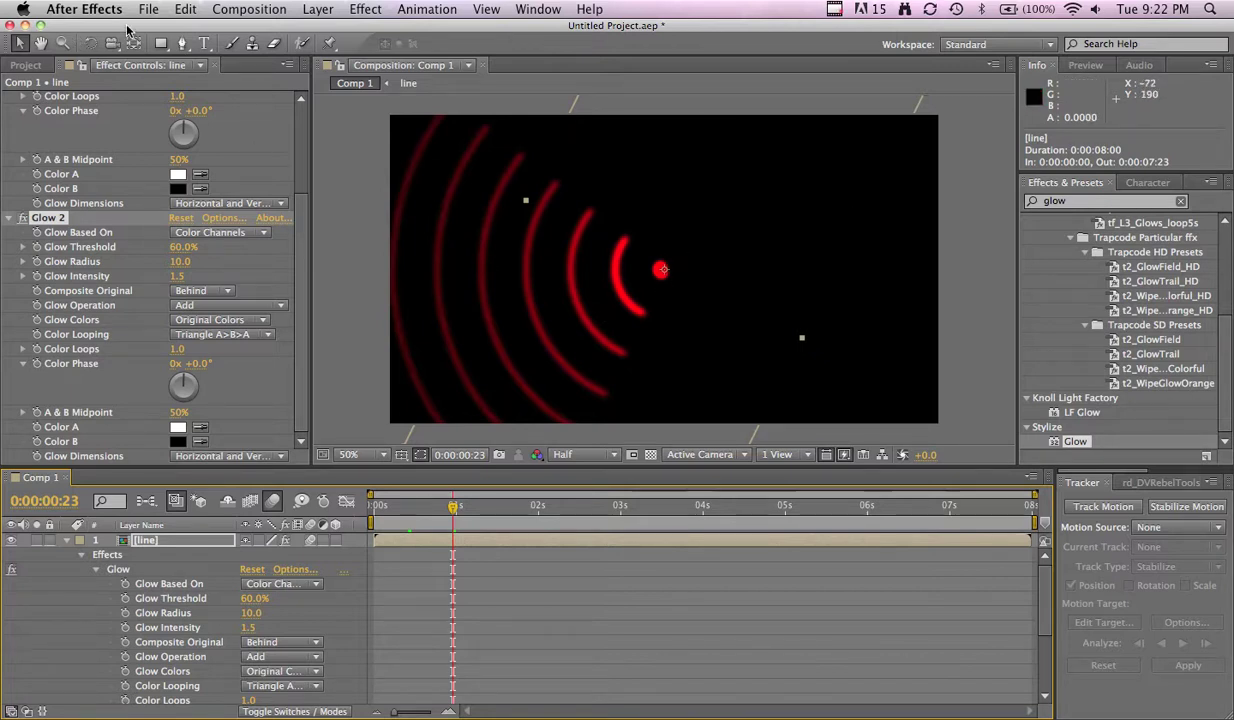
{"action": "left_click", "coordinate": [178, 11]}
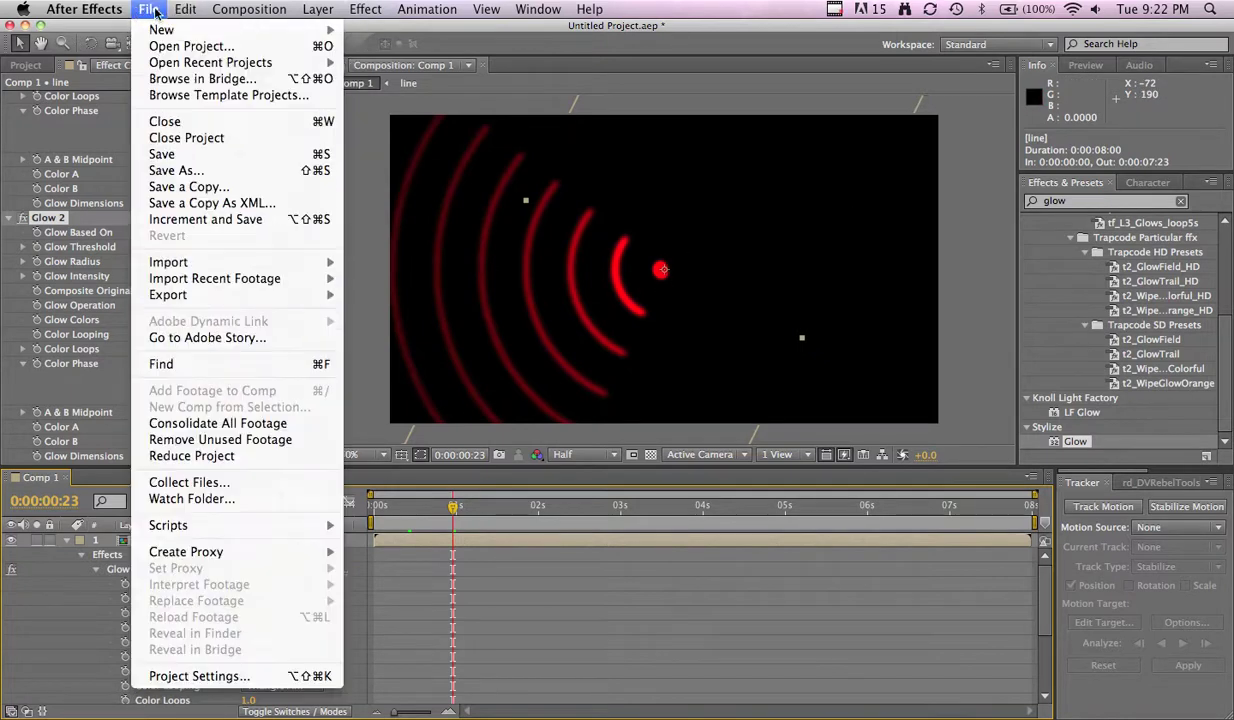
- Set Comp 1's motion-blur Shutter Angle to 622 in the Advanced tab of Composition Settings
{"action": "mouse_move", "coordinate": [230, 8]}
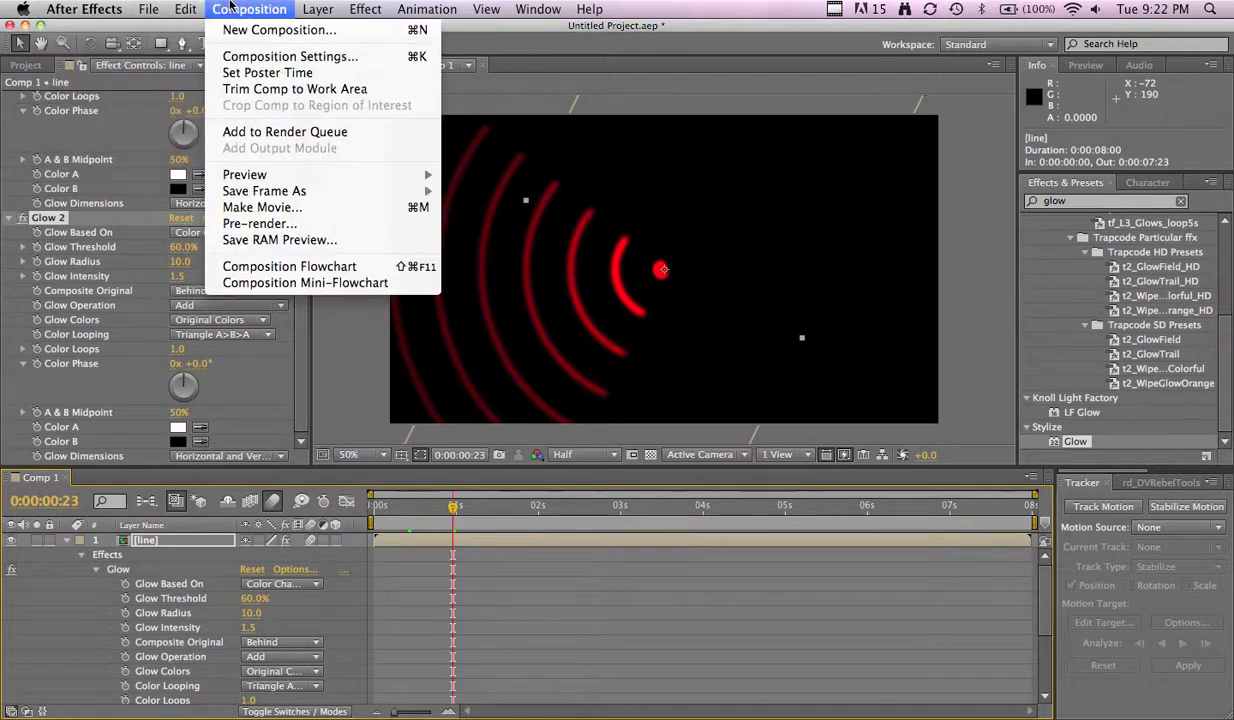
{"action": "left_click", "coordinate": [251, 57]}
{"action": "left_click", "coordinate": [72, 86]}
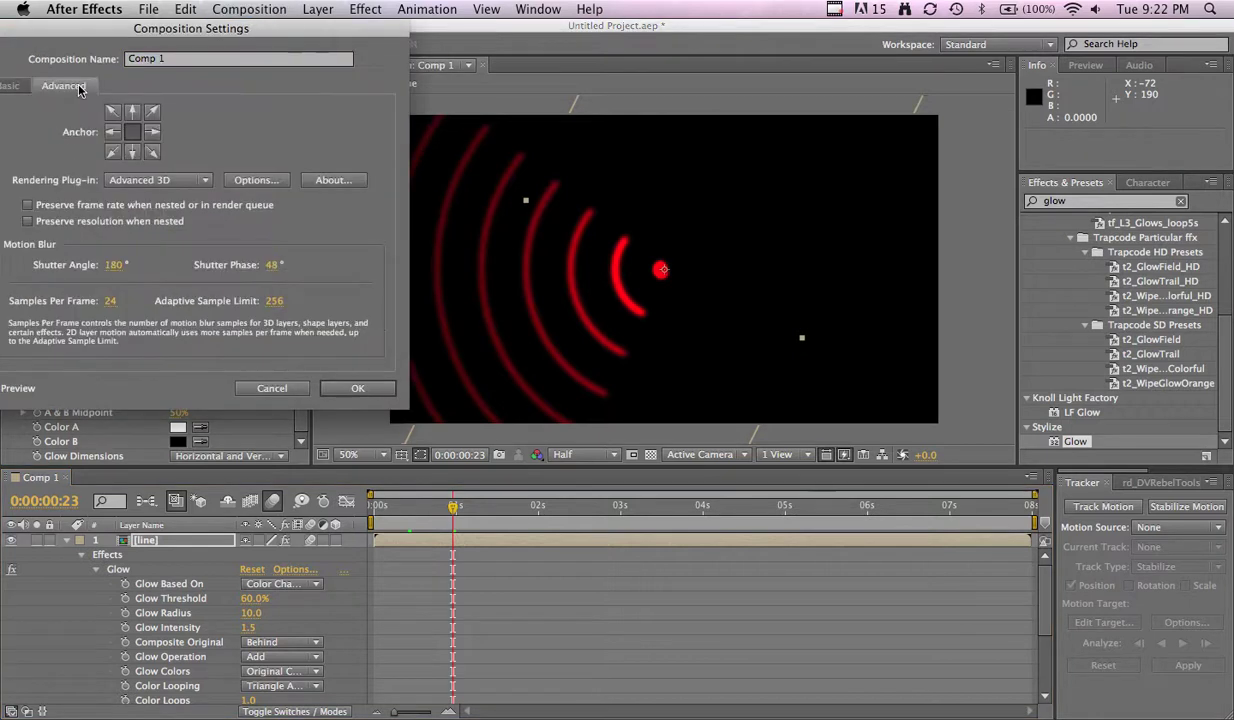
{"action": "left_click", "coordinate": [114, 266]}
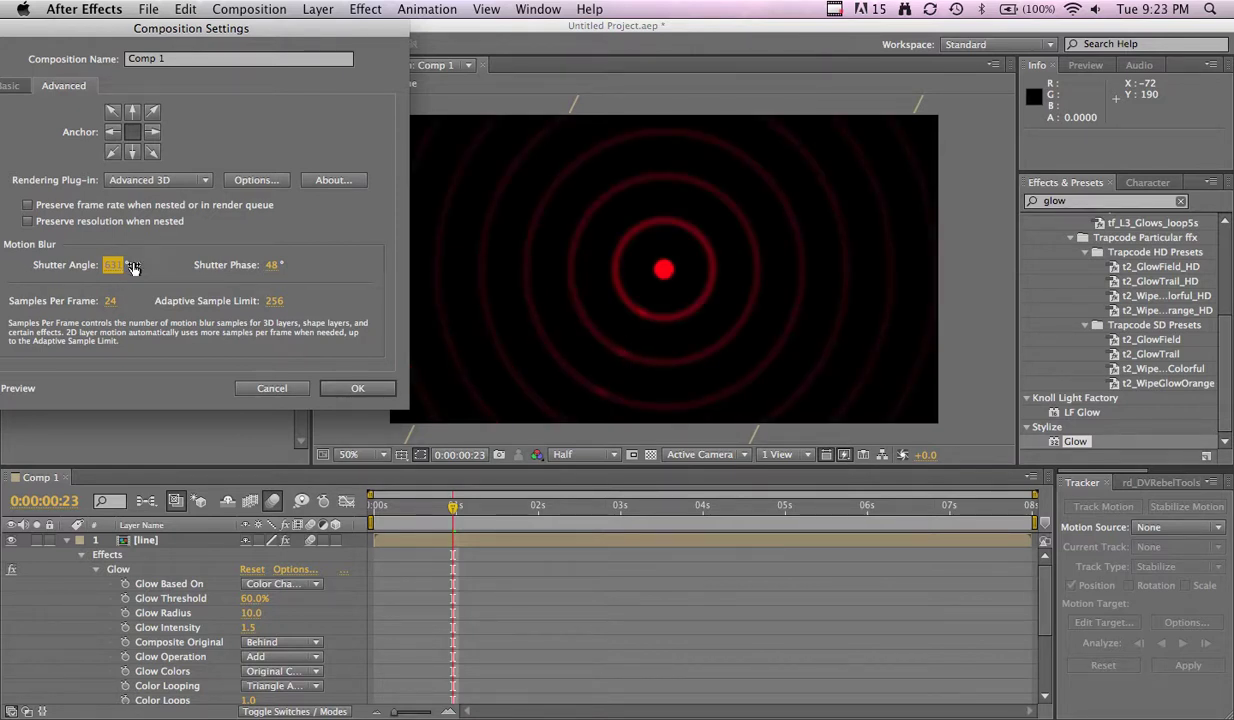
{"action": "left_click_drag", "start_coordinate": [133, 267], "coordinate": [113, 268]}
{"action": "left_click", "coordinate": [113, 268]}
{"action": "type", "text": "622"}
{"action": "key", "text": "Return"}
{"action": "left_click", "coordinate": [355, 387]}
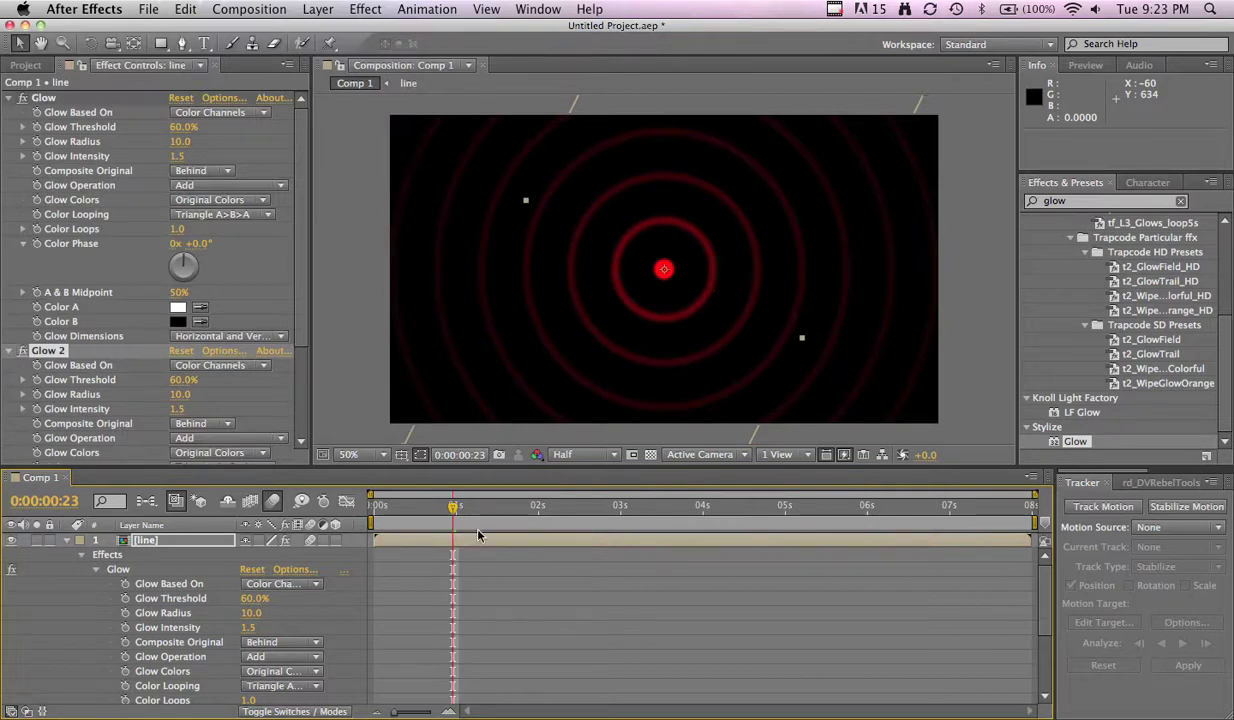
- Scrub through the ring animation and twirl the Glow and Glow 2 settings closed
{"action": "left_click_drag", "start_coordinate": [393, 510], "coordinate": [624, 525]}
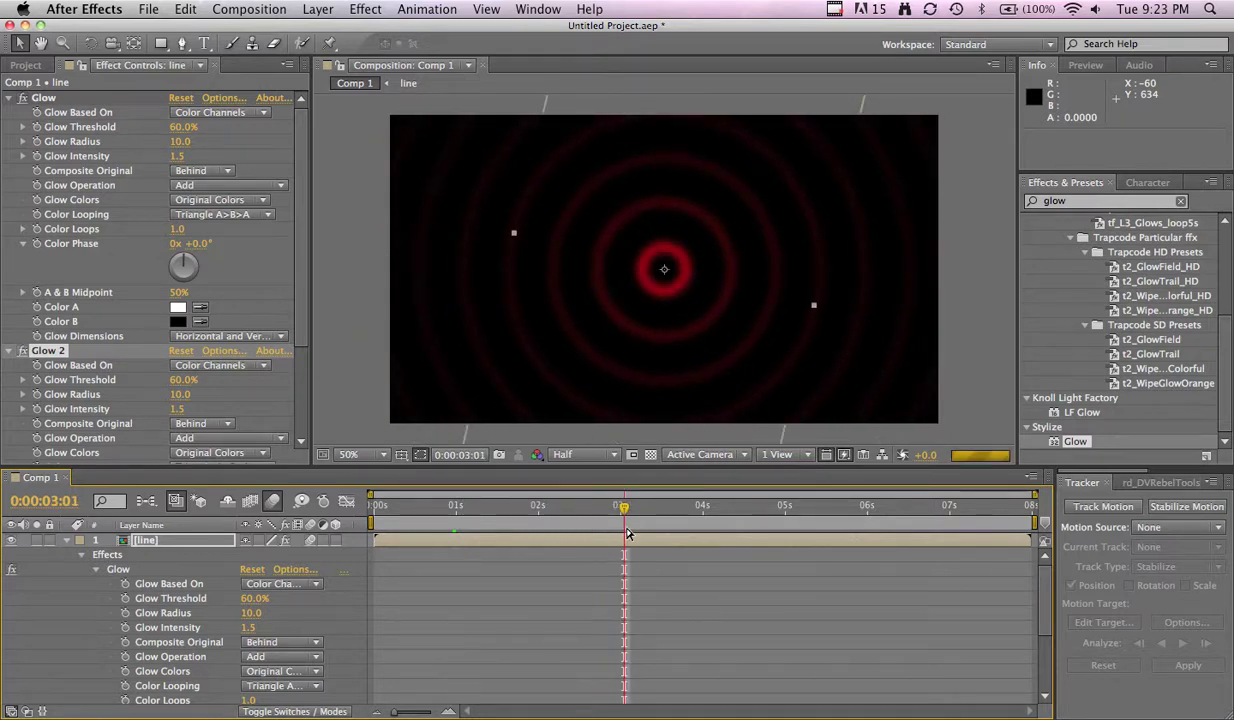
{"action": "left_click", "coordinate": [342, 245]}
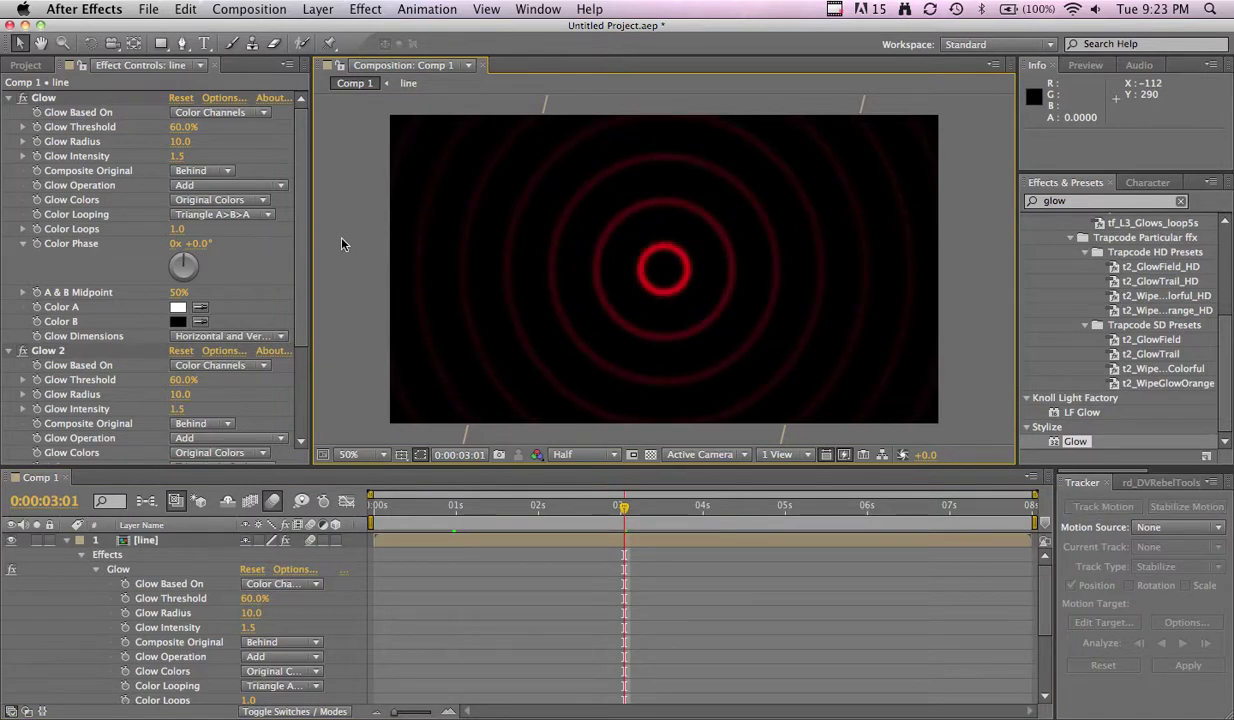
{"action": "left_click", "coordinate": [10, 98]}
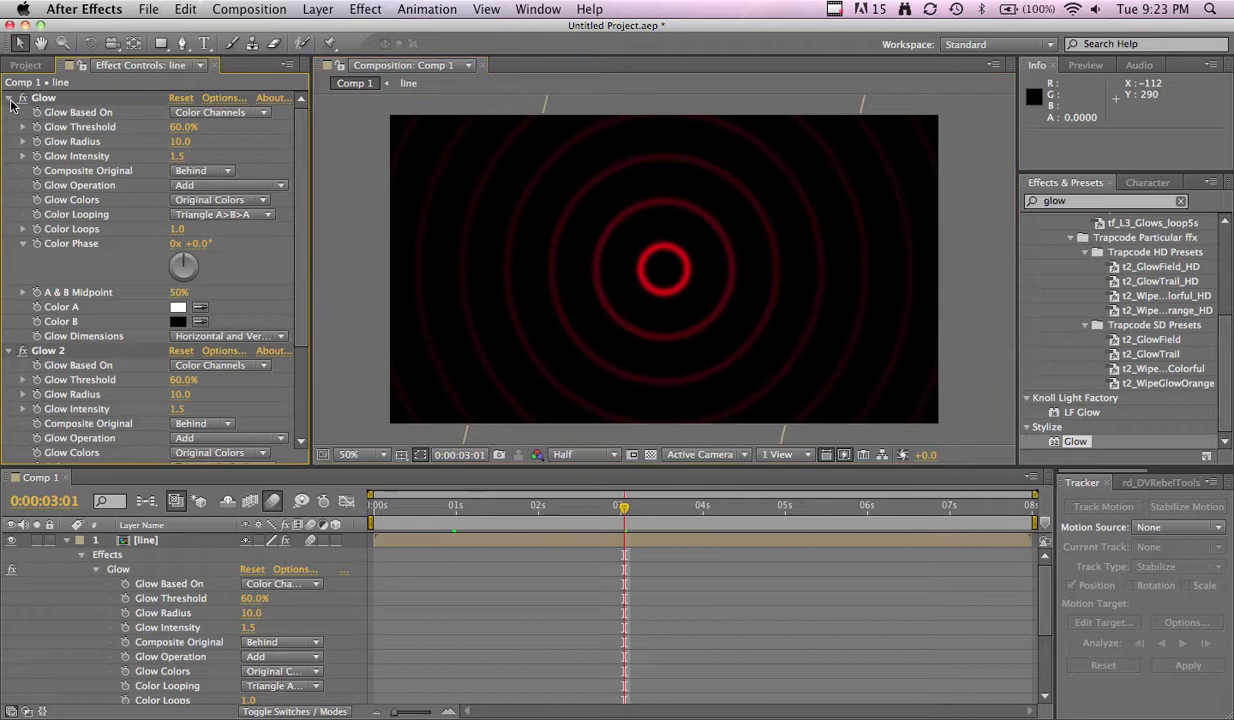
{"action": "left_click", "coordinate": [9, 112]}
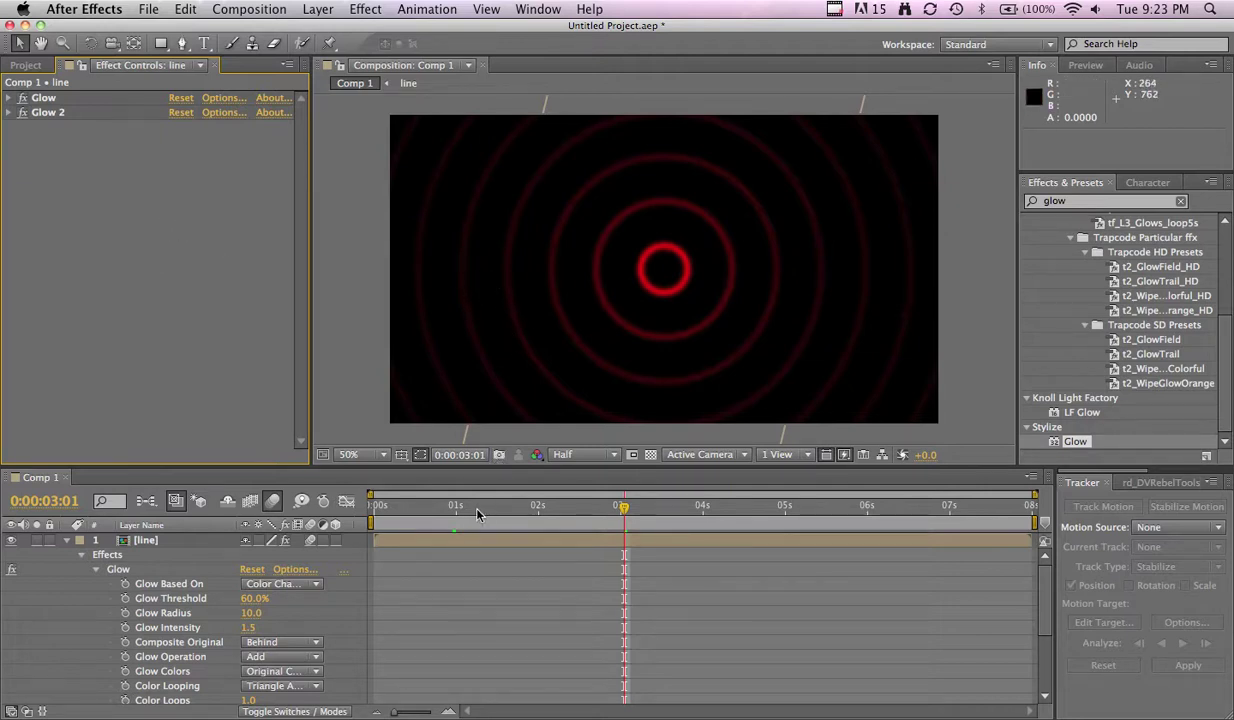
{"action": "left_click_drag", "start_coordinate": [460, 508], "coordinate": [525, 512]}
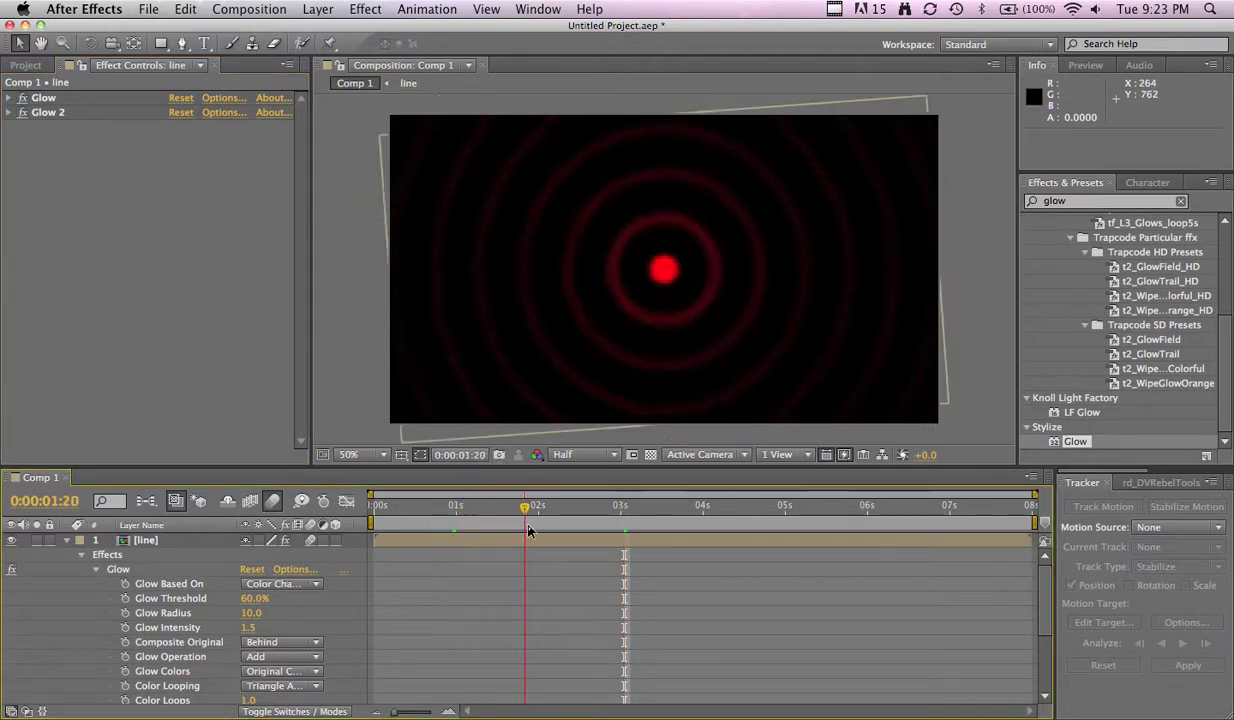
- In the line precomp, scrub Pale Red Solid 1's Grid Height down to 23, then view Comp 1
{"action": "double_click", "coordinate": [140, 540]}
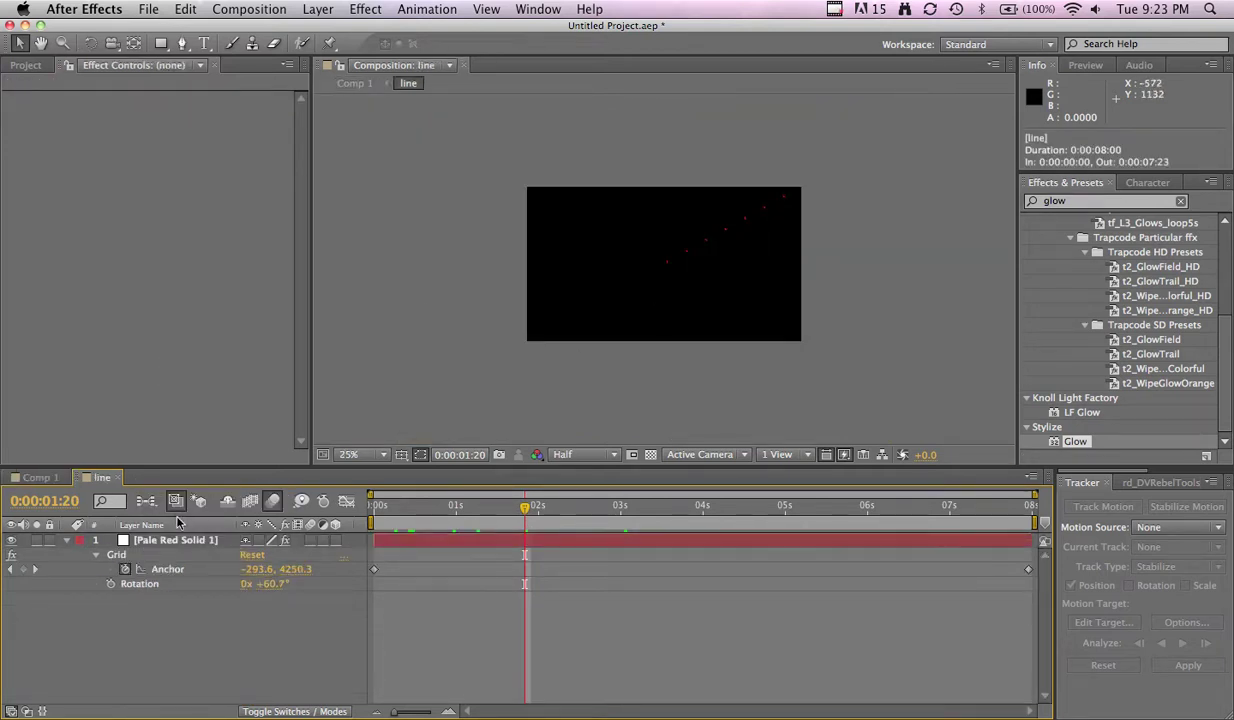
{"action": "left_click", "coordinate": [169, 542]}
{"action": "left_click", "coordinate": [78, 117]}
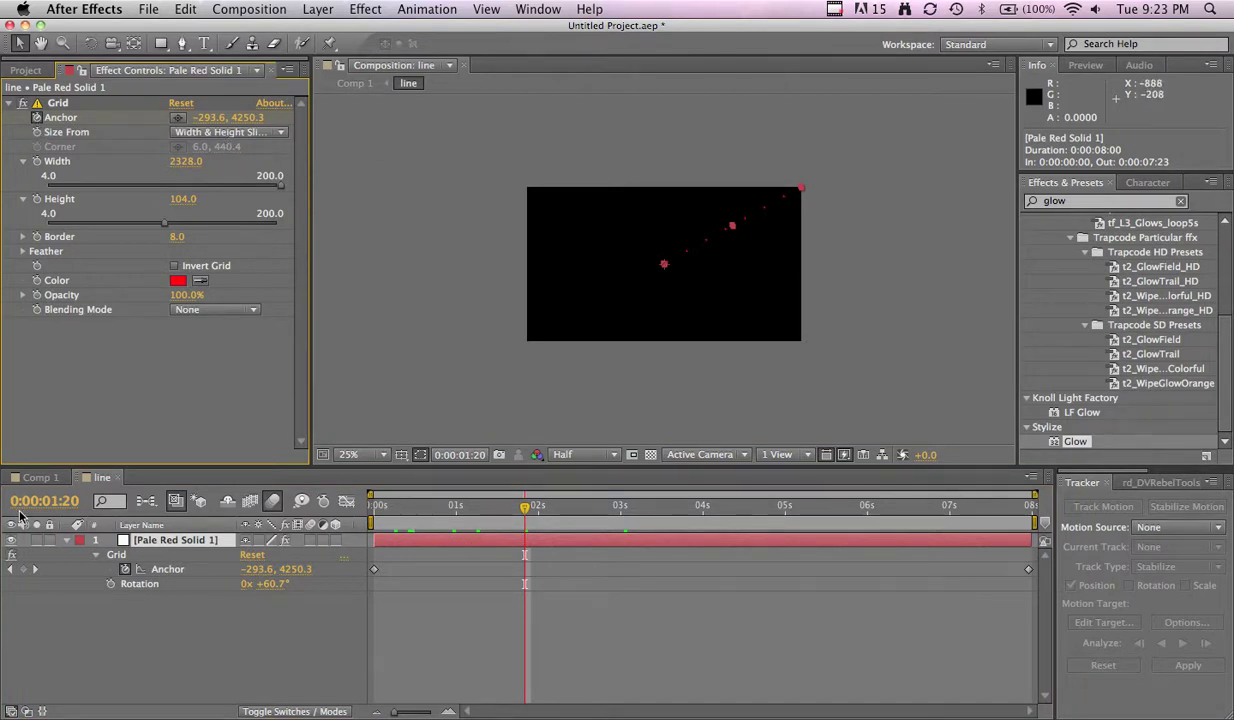
{"action": "left_click", "coordinate": [30, 477]}
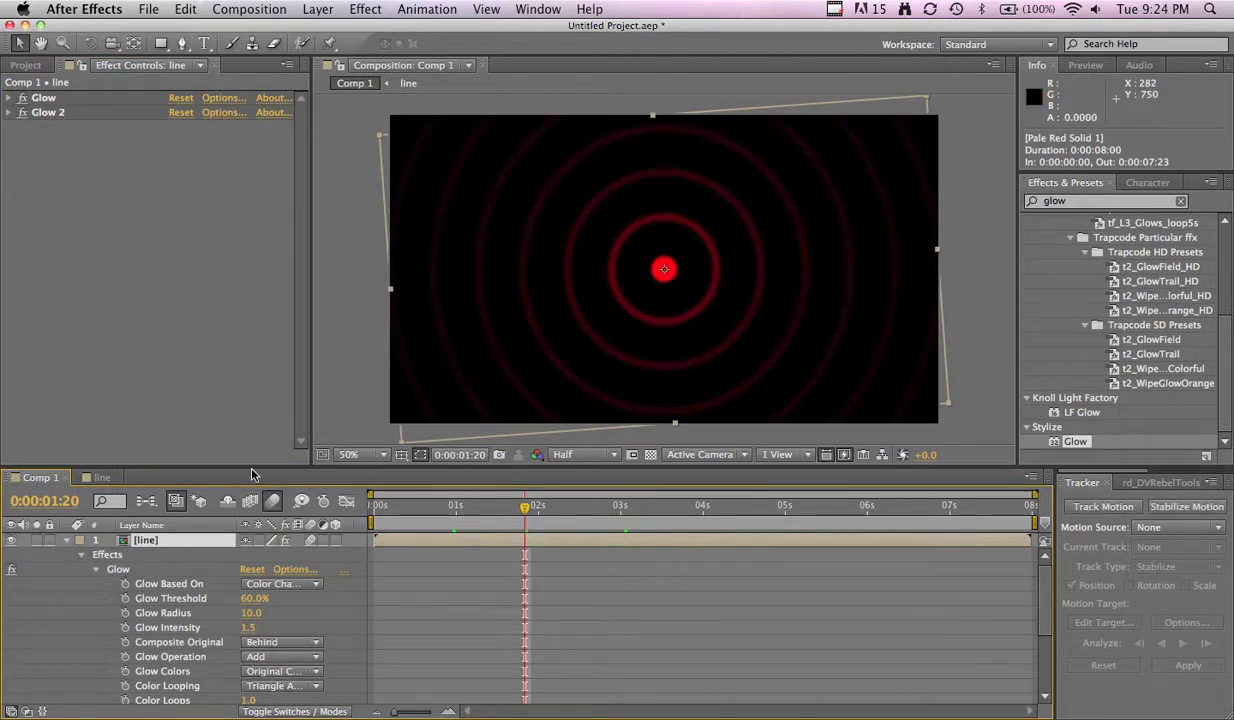
{"action": "left_click", "coordinate": [104, 477]}
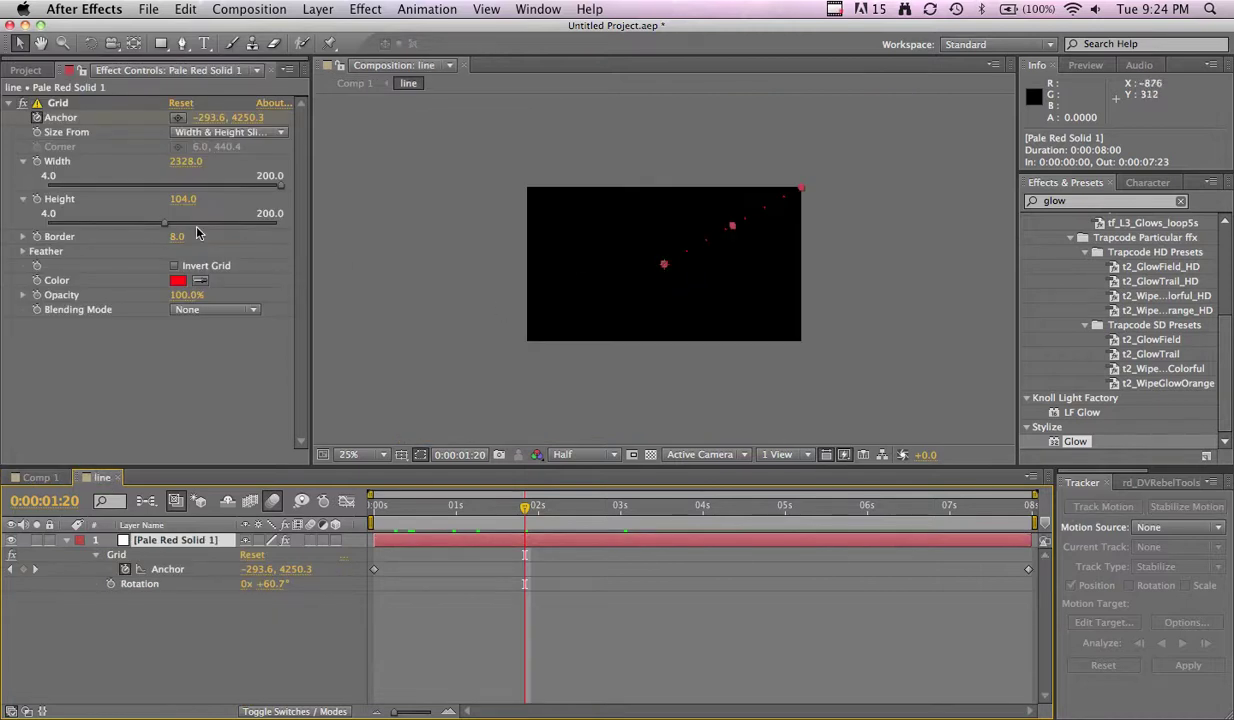
{"action": "left_click_drag", "start_coordinate": [178, 209], "coordinate": [111, 215]}
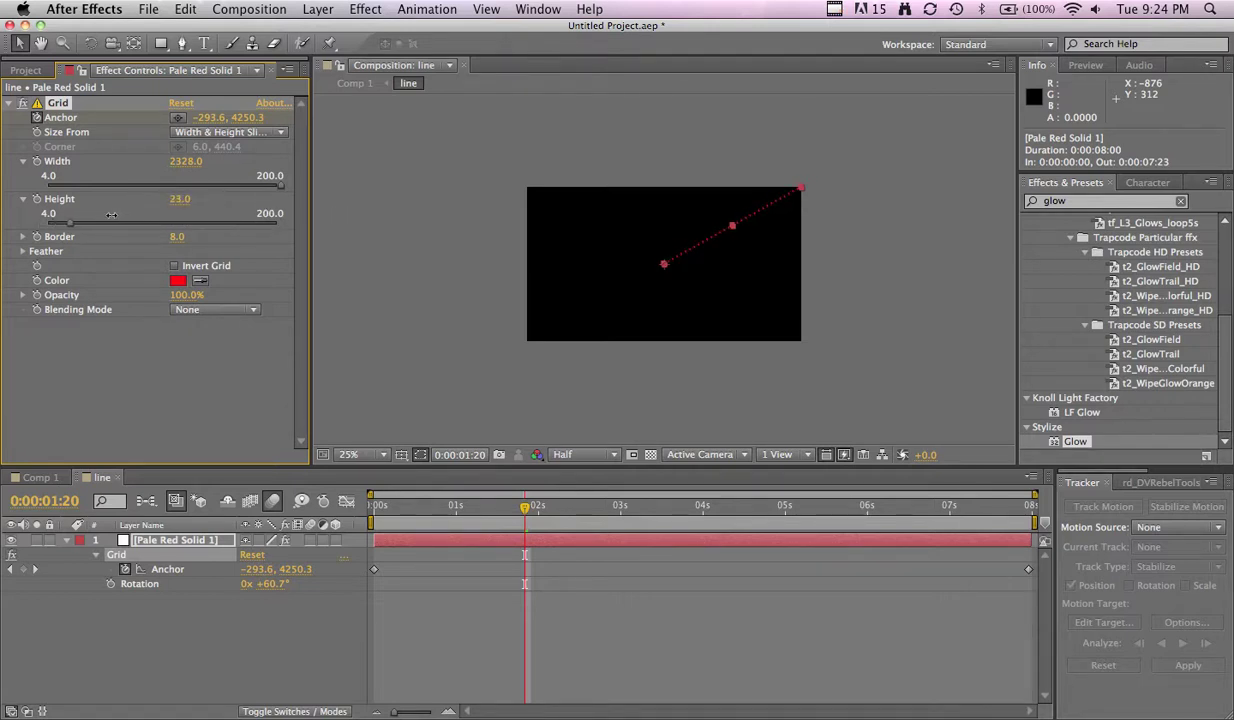
{"action": "left_click", "coordinate": [41, 477]}
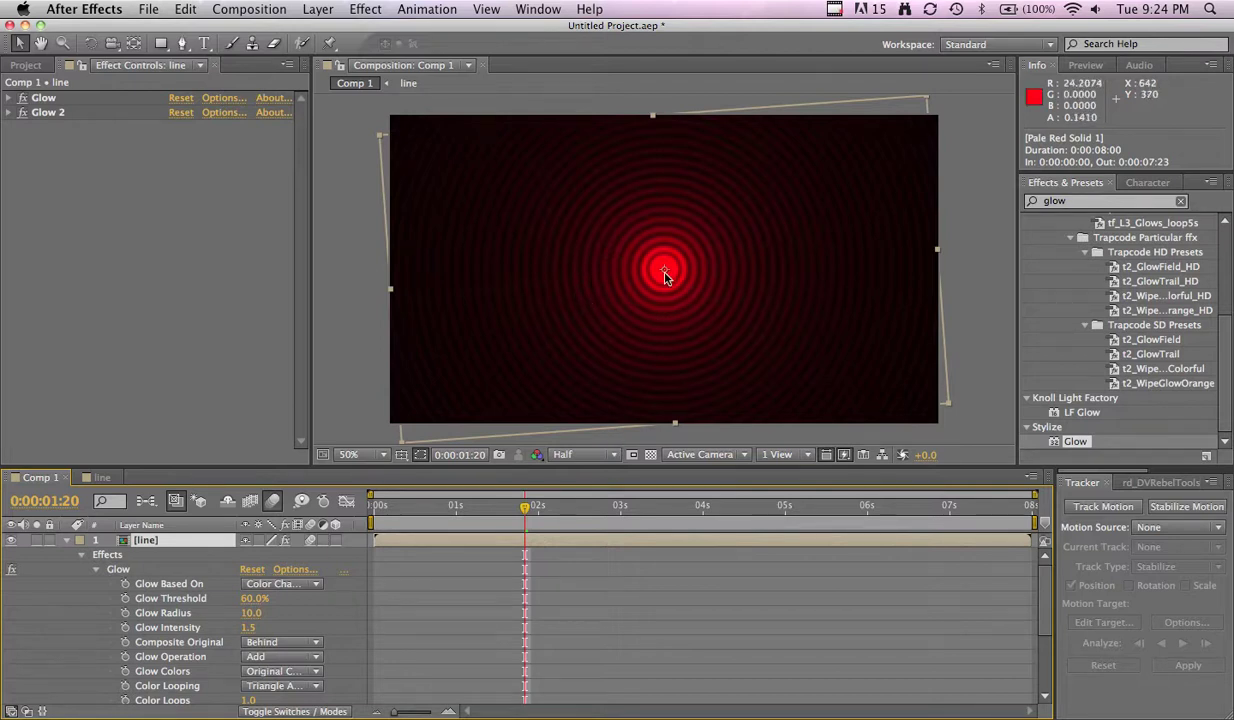
- Scrub the line precomp's Grid Width from 2328 to 3997, then return to Comp 1
{"action": "left_click", "coordinate": [525, 507]}
{"action": "left_click_drag", "start_coordinate": [543, 511], "coordinate": [545, 508]}
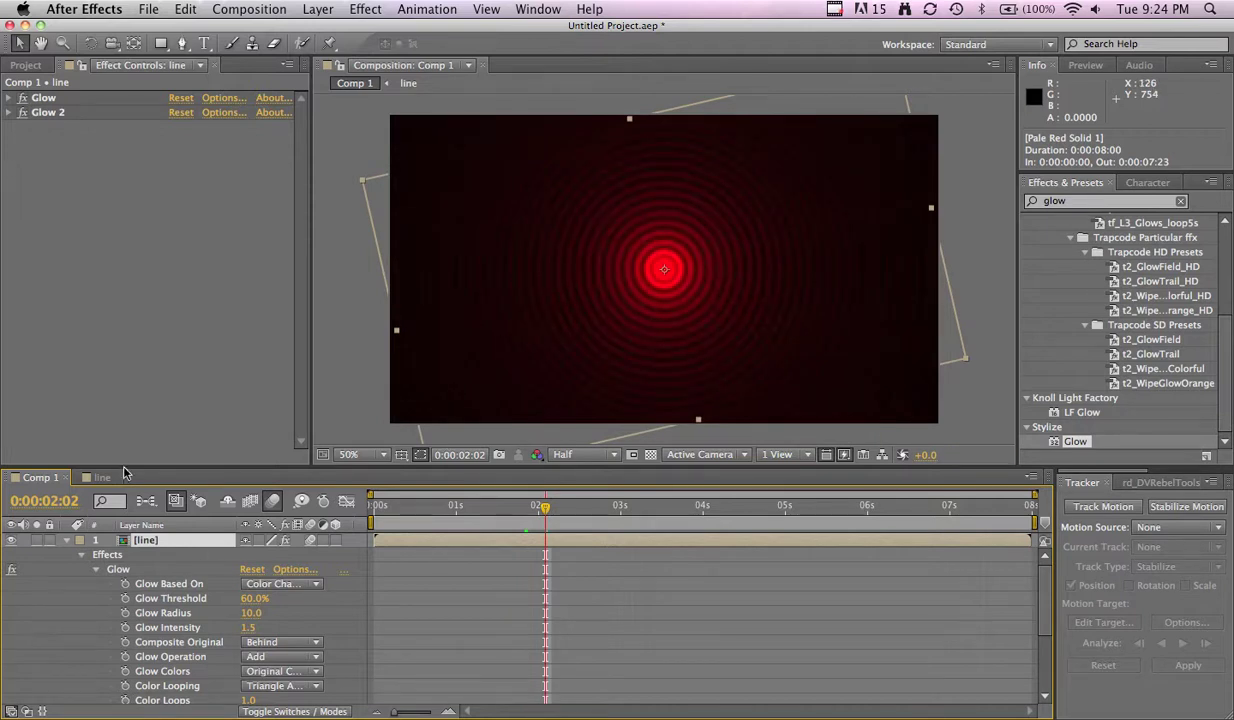
{"action": "left_click", "coordinate": [100, 477]}
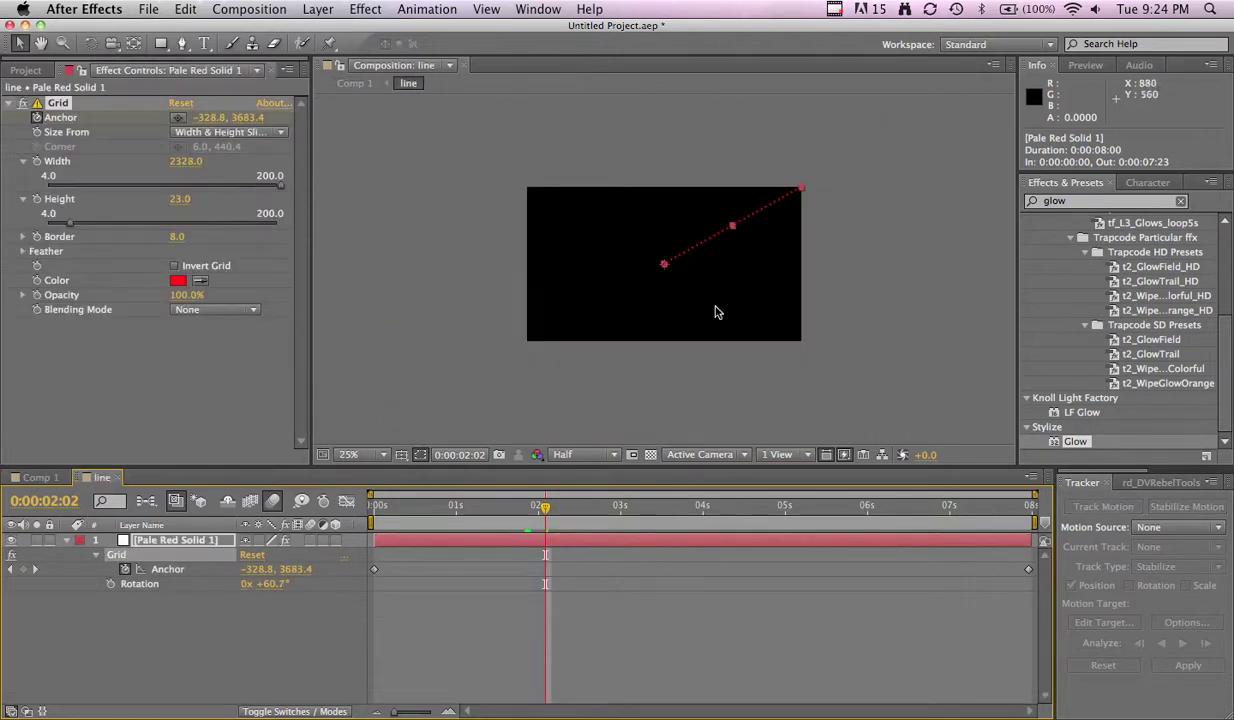
{"action": "key", "text": "period"}
{"action": "key", "text": "period"}
{"action": "key", "text": "period"}
{"action": "key", "text": "period"}
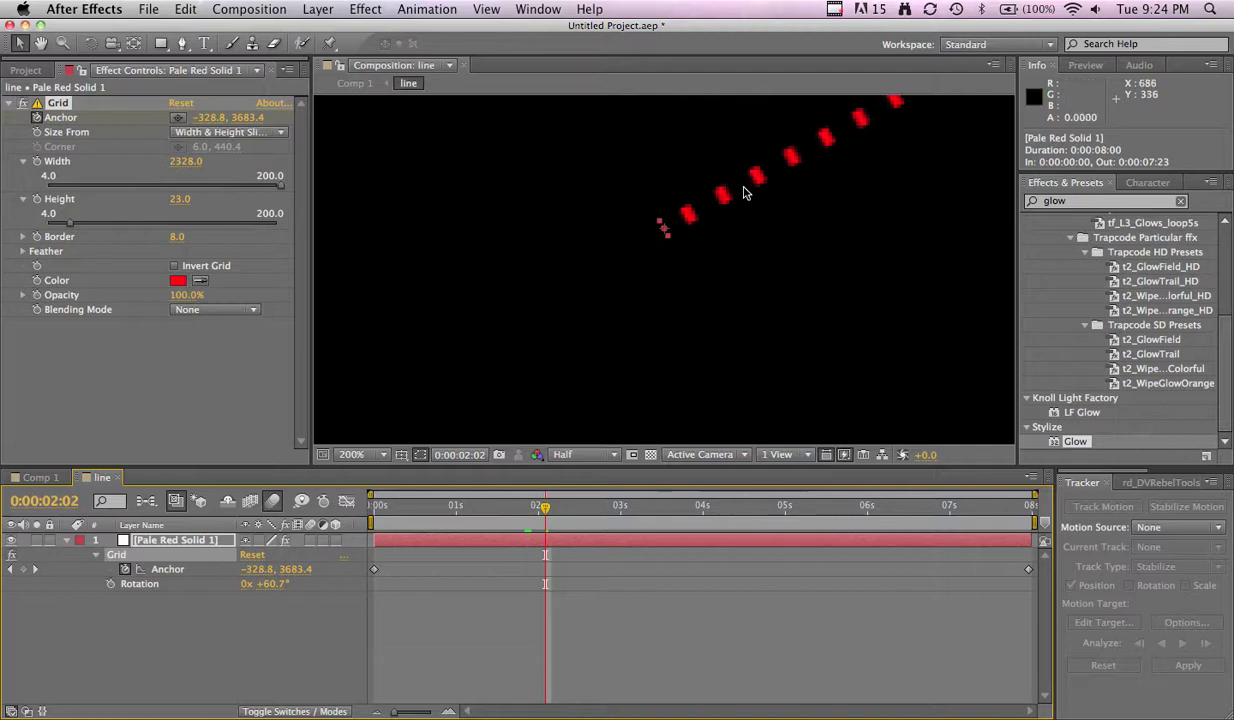
{"action": "key", "text": "comma"}
{"action": "key", "text": "comma"}
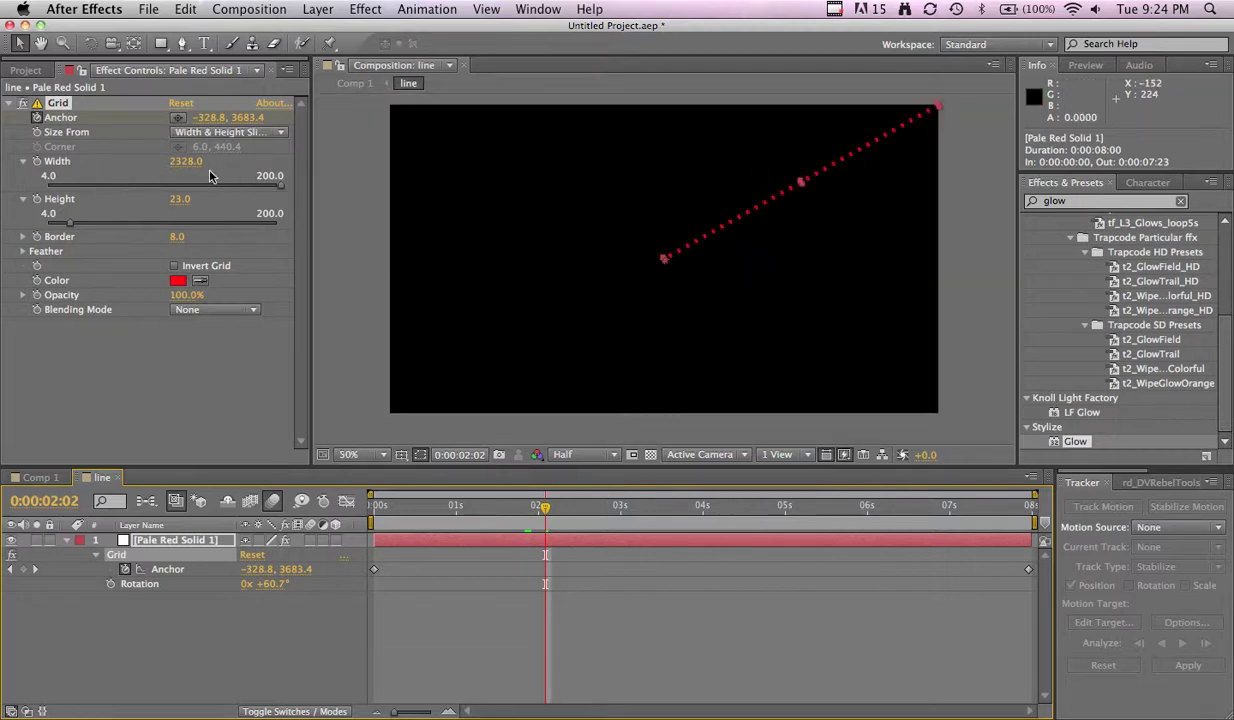
{"action": "left_click_drag", "start_coordinate": [185, 161], "coordinate": [427, 189]}
{"action": "left_click_drag", "start_coordinate": [185, 161], "coordinate": [759, 231]}
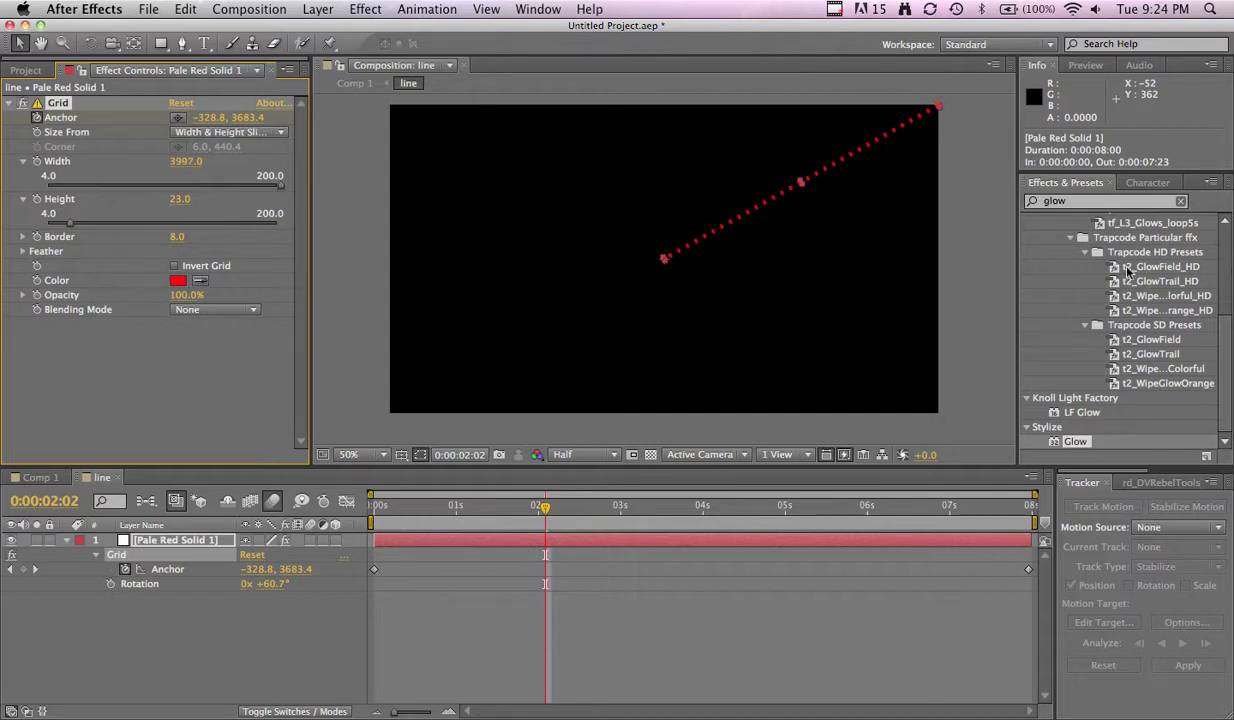
{"action": "key", "text": "comma"}
{"action": "key", "text": "comma"}
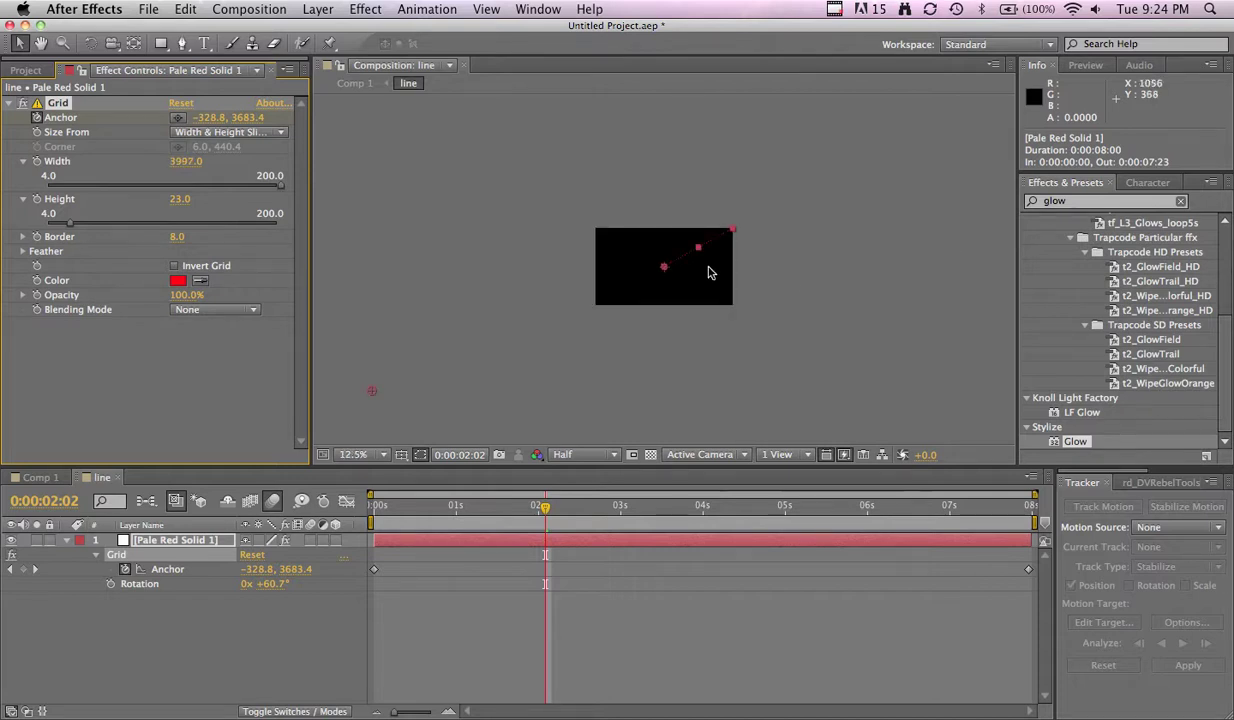
{"action": "key", "text": "period"}
{"action": "left_click", "coordinate": [40, 479]}
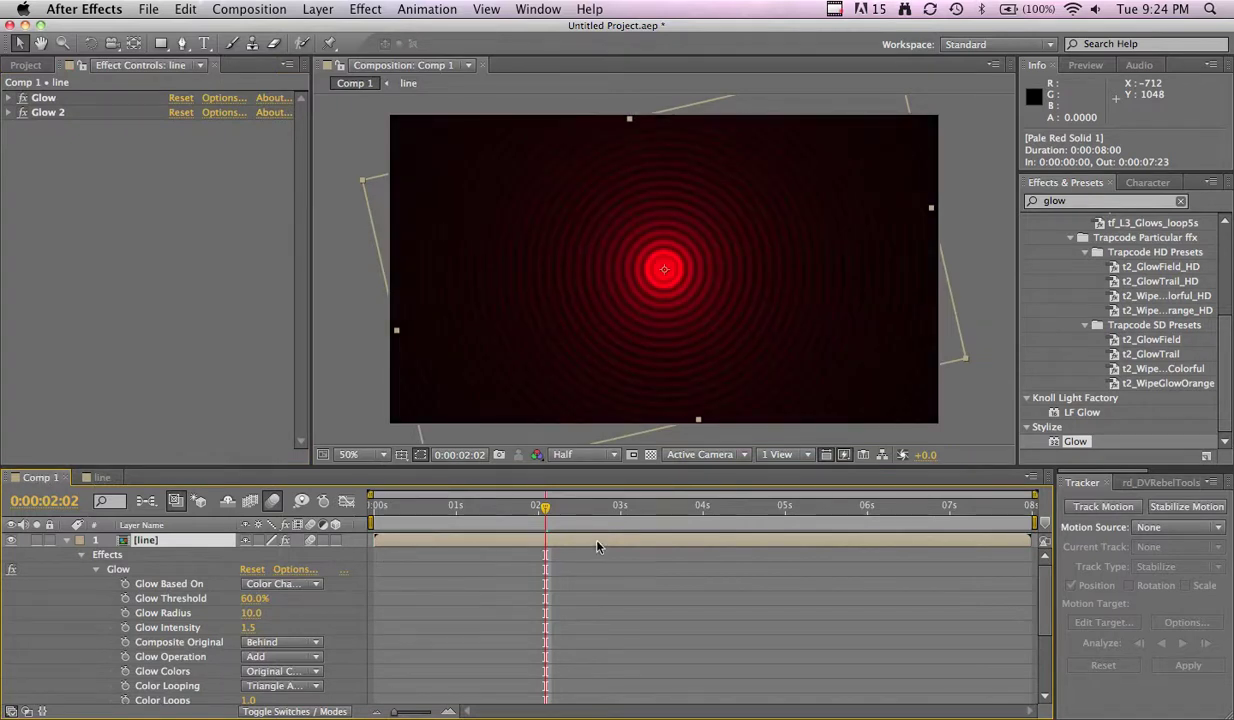
{"action": "left_click_drag", "start_coordinate": [570, 507], "coordinate": [634, 510]}
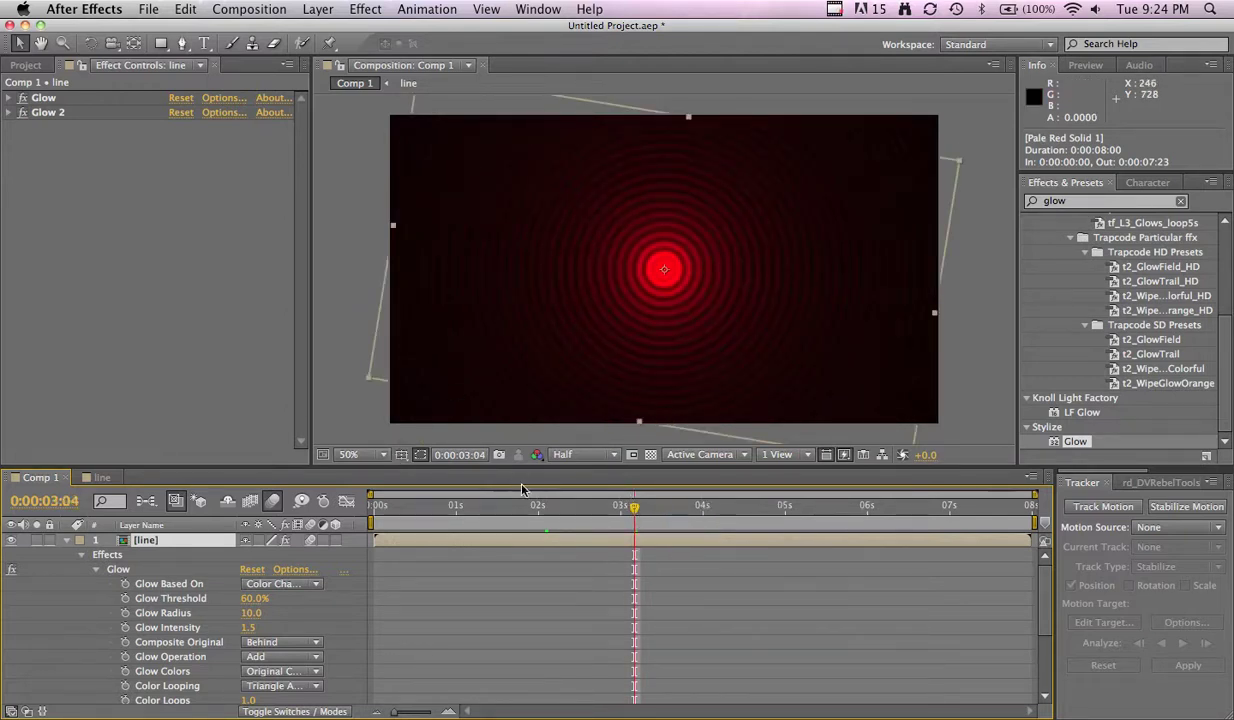
{"action": "left_click_drag", "start_coordinate": [513, 507], "coordinate": [426, 507]}
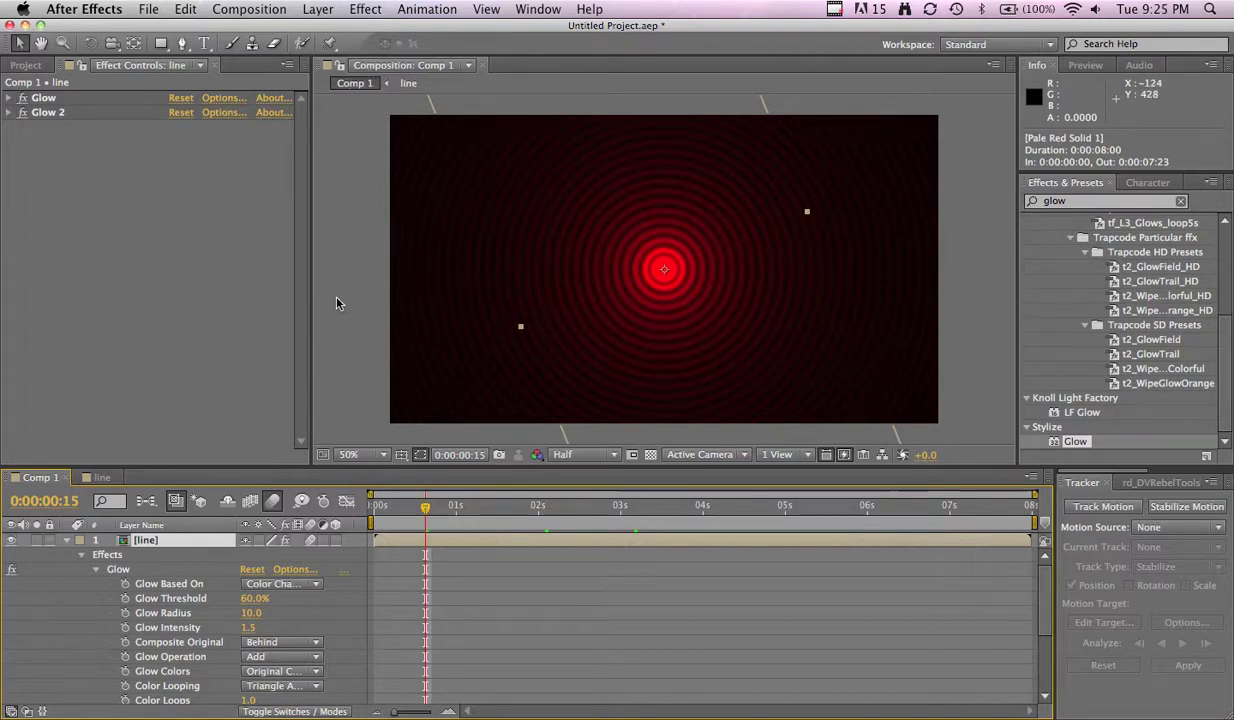
{"action": "left_click", "coordinate": [103, 477]}
{"action": "left_click", "coordinate": [50, 478]}
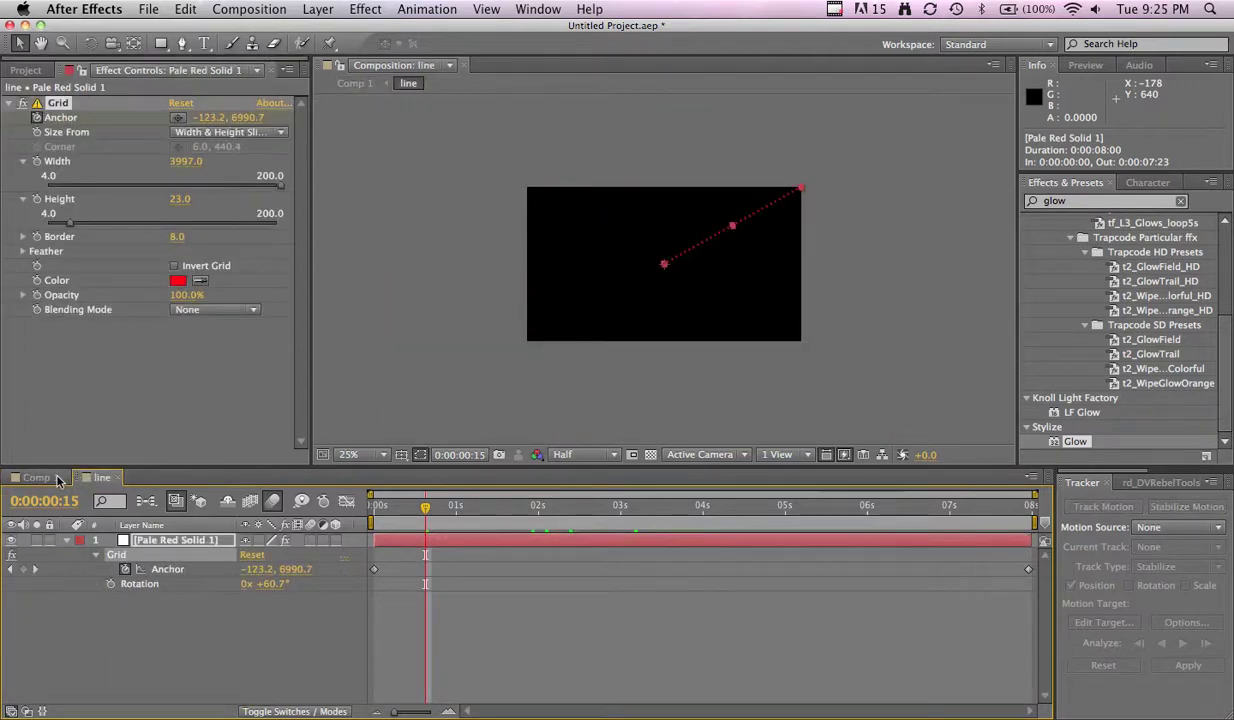